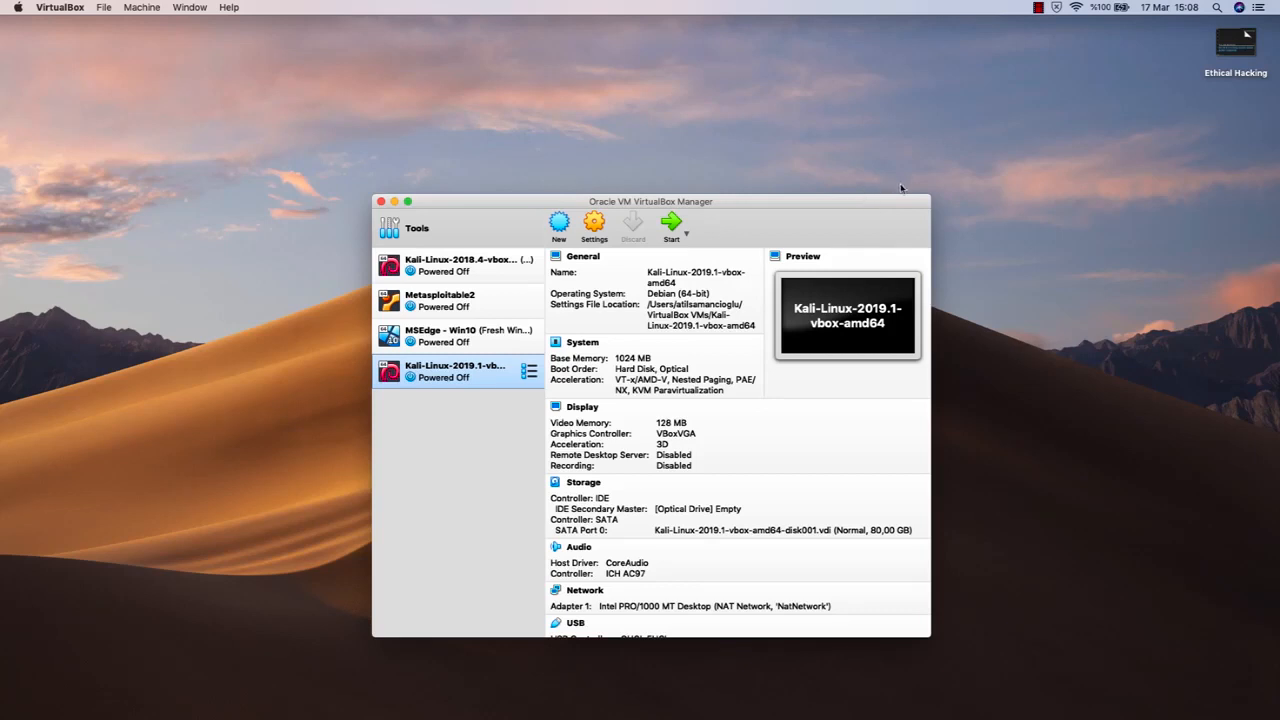
Switch to Safari and open the Google home page.
left_click_drag(843, 211, 843, 202)
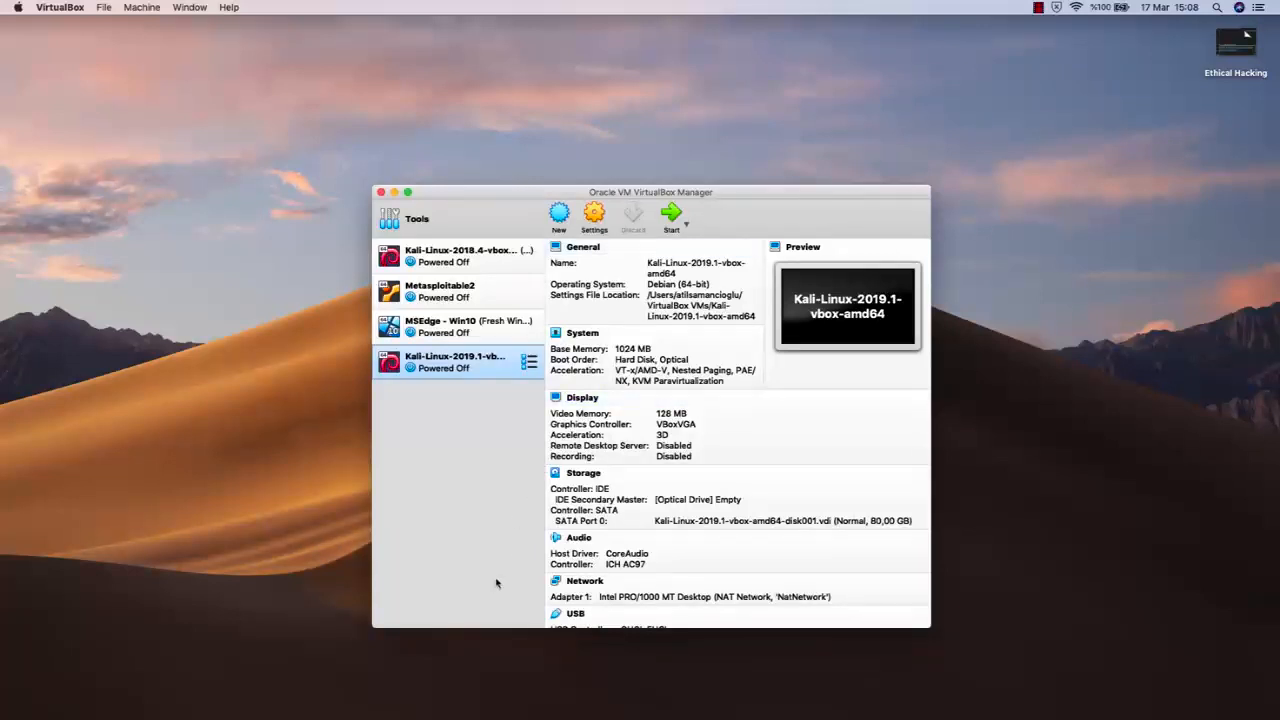
left_click(319, 697)
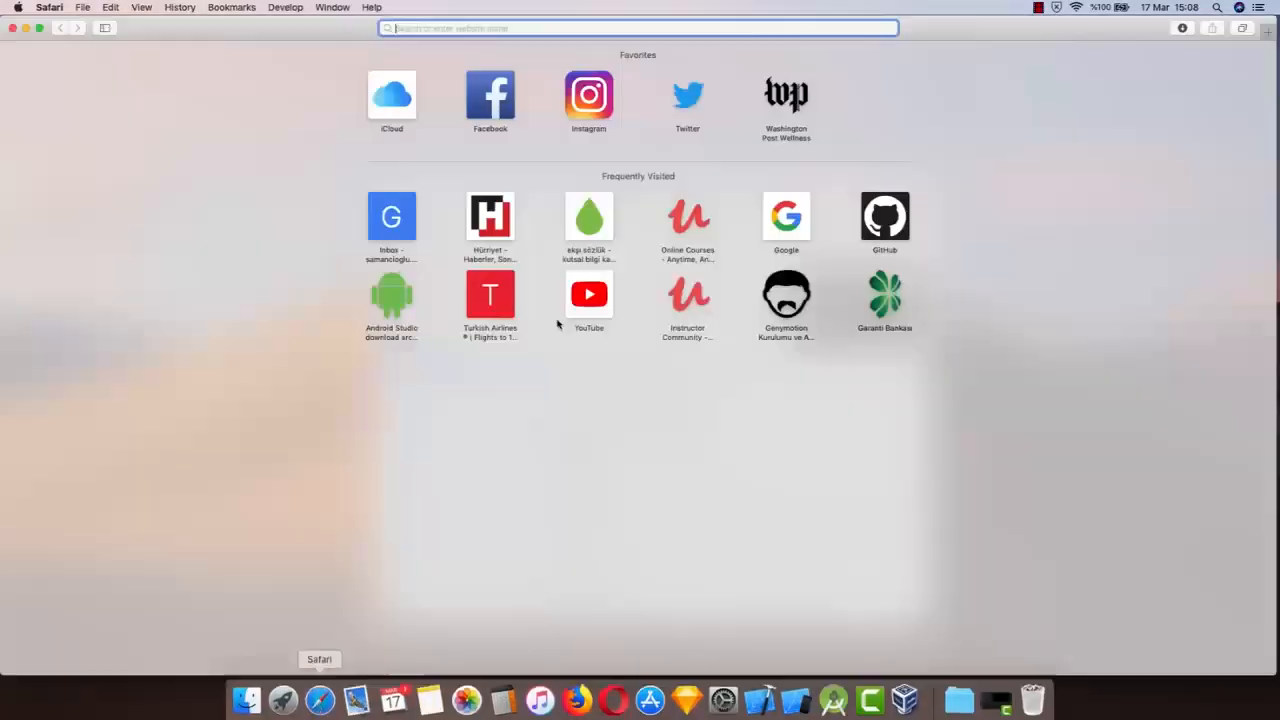
type("GOO")
key("Return")
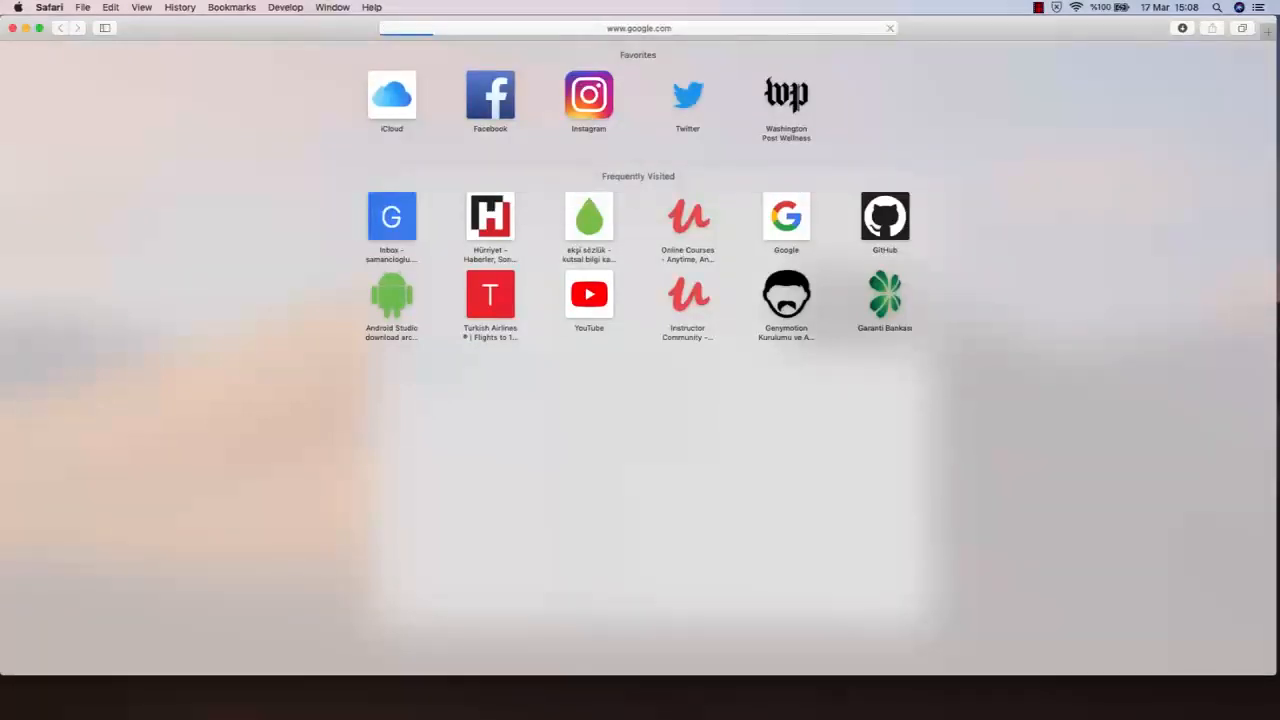
Search Google for "windows 10 virtualbox virtual machine".
scroll(697, 248, "up", 5)
scroll(697, 248, "left", 1)
scroll(697, 248, "up", 2)
type("w")
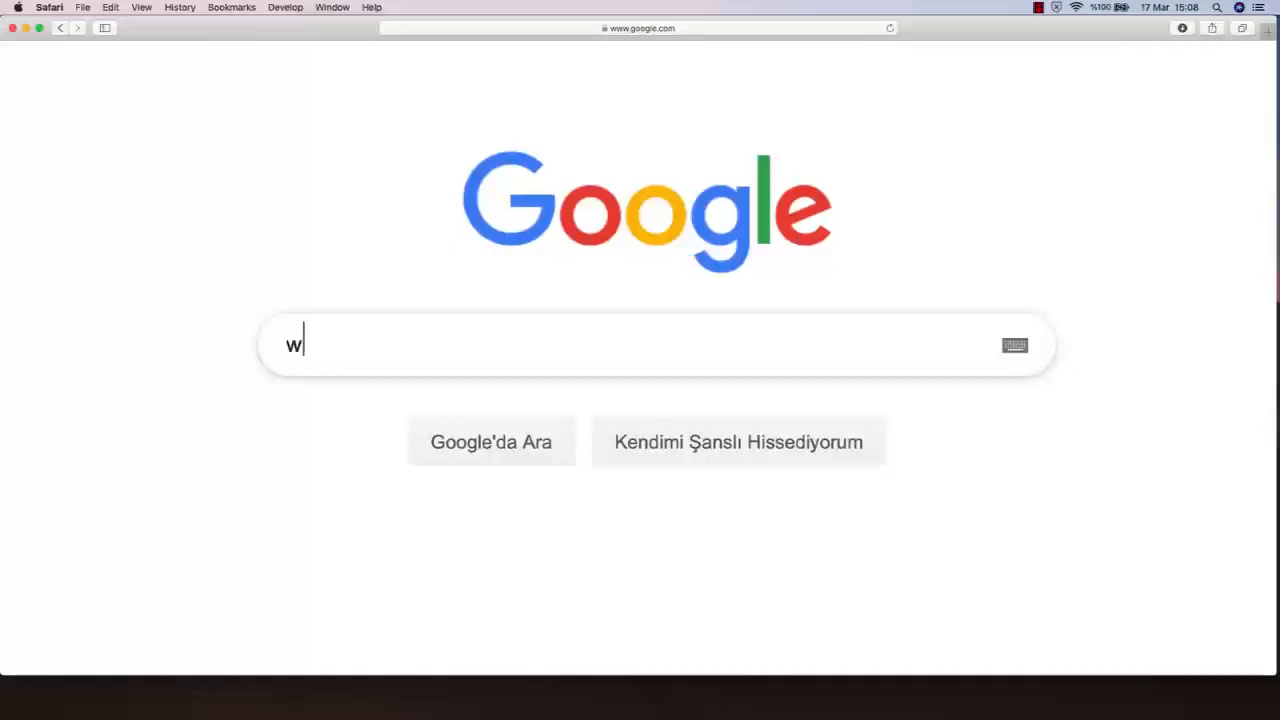
type("indows 10 vir")
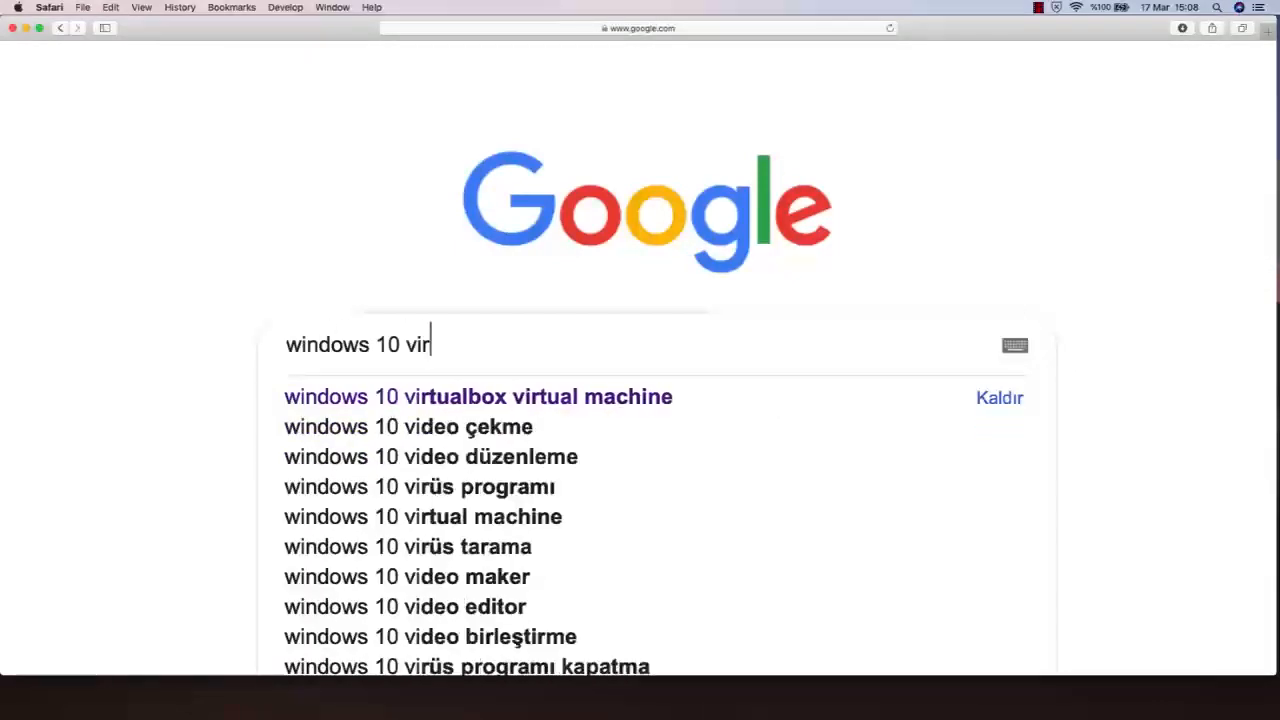
type("tualbox vir")
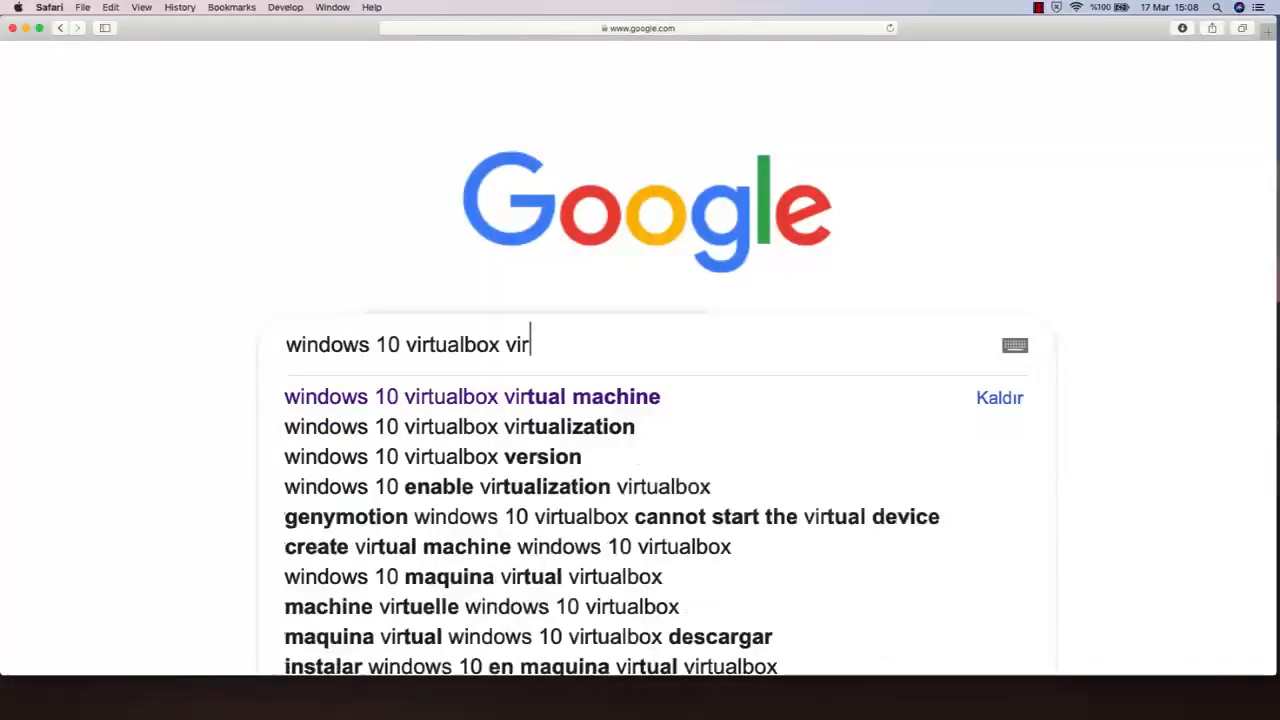
type("tual machine")
key("Return")
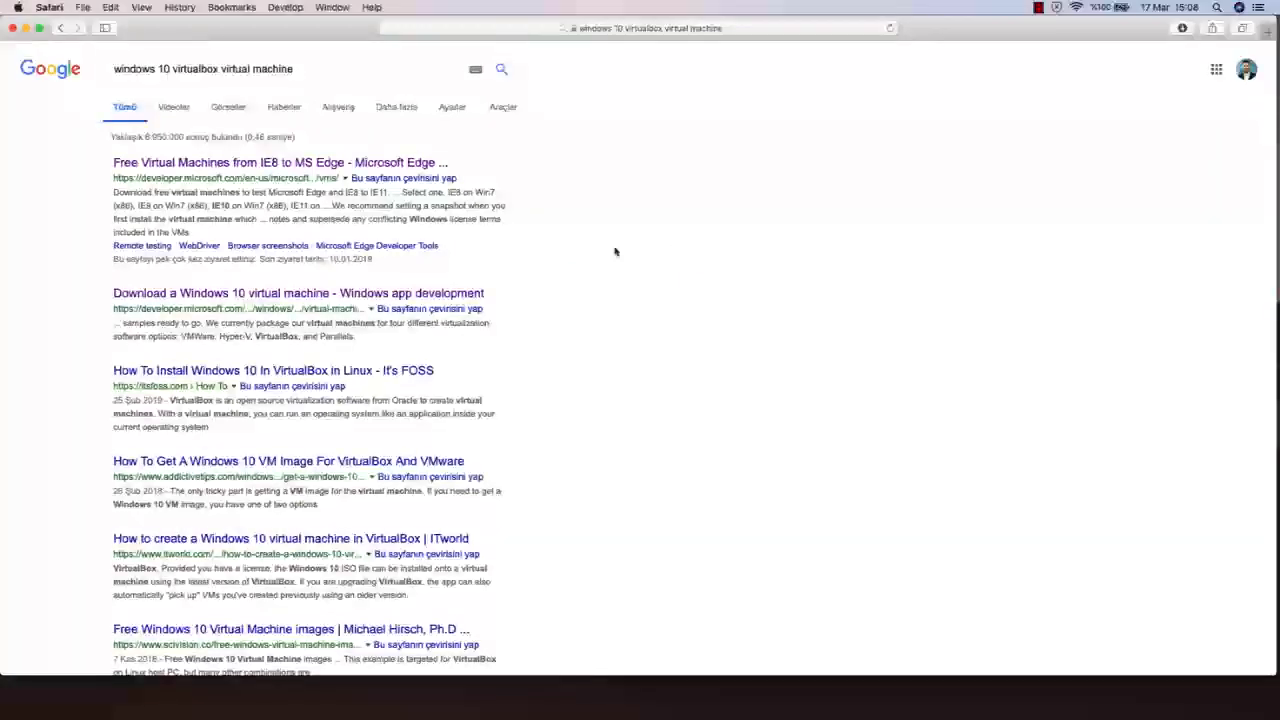
Open the Microsoft Edge developer result "Free Virtual Machines from IE8 to MS Edge".
scroll(493, 208, "up", 2)
scroll(493, 208, "up", 5)
scroll(493, 208, "left", 4)
scroll(493, 208, "up", 2)
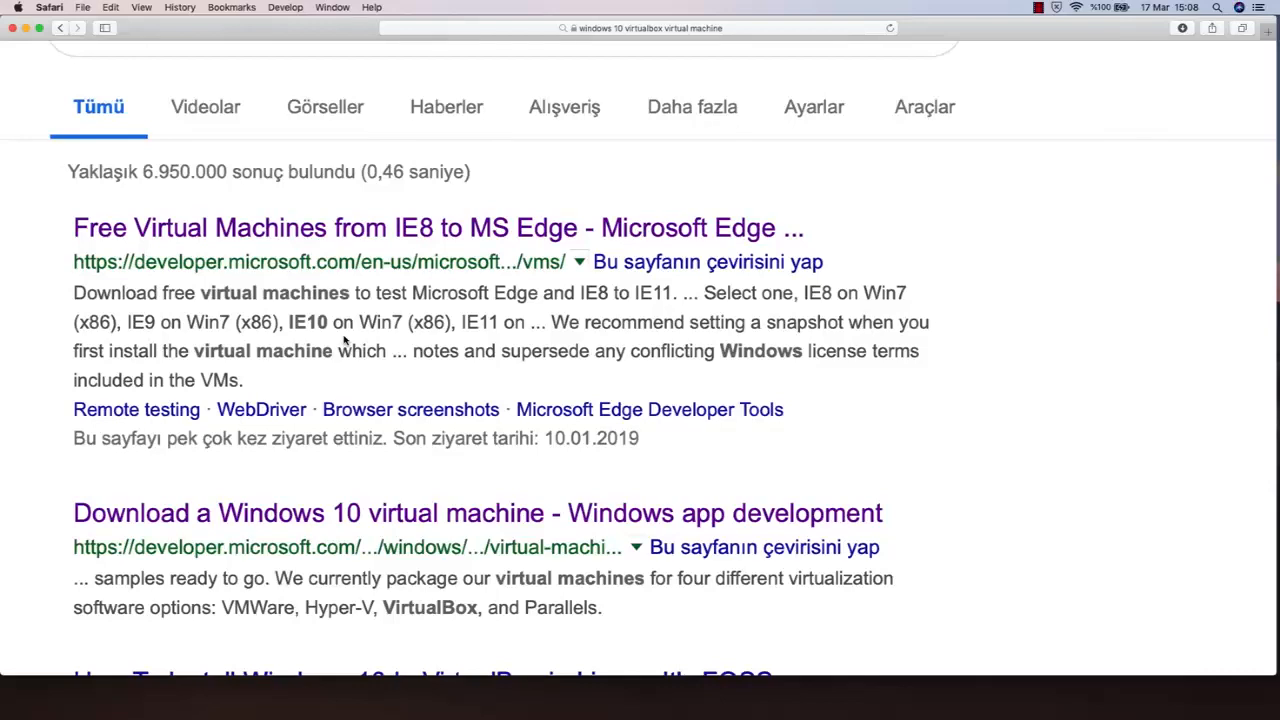
left_click(410, 232)
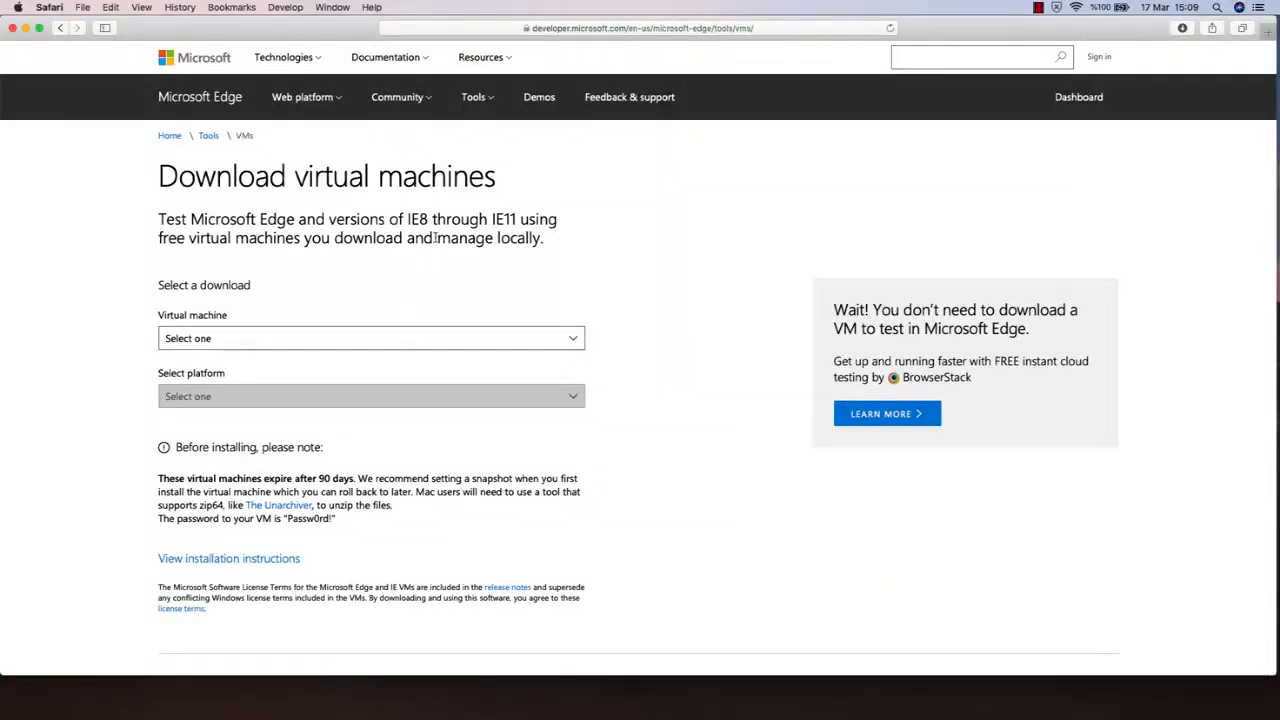
Choose MSEdge on Win10 (x64) Stable (17.17134) as the virtual machine and VirtualBox as the platform.
left_click(316, 344)
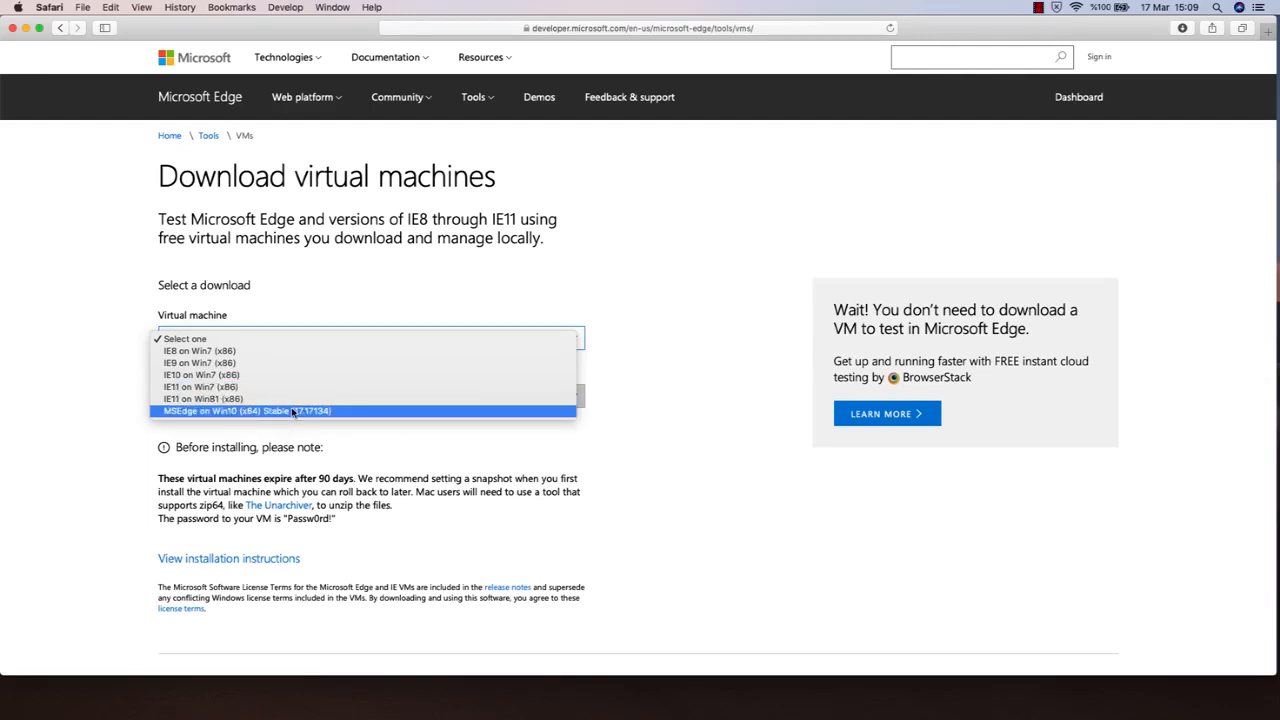
left_click(292, 411)
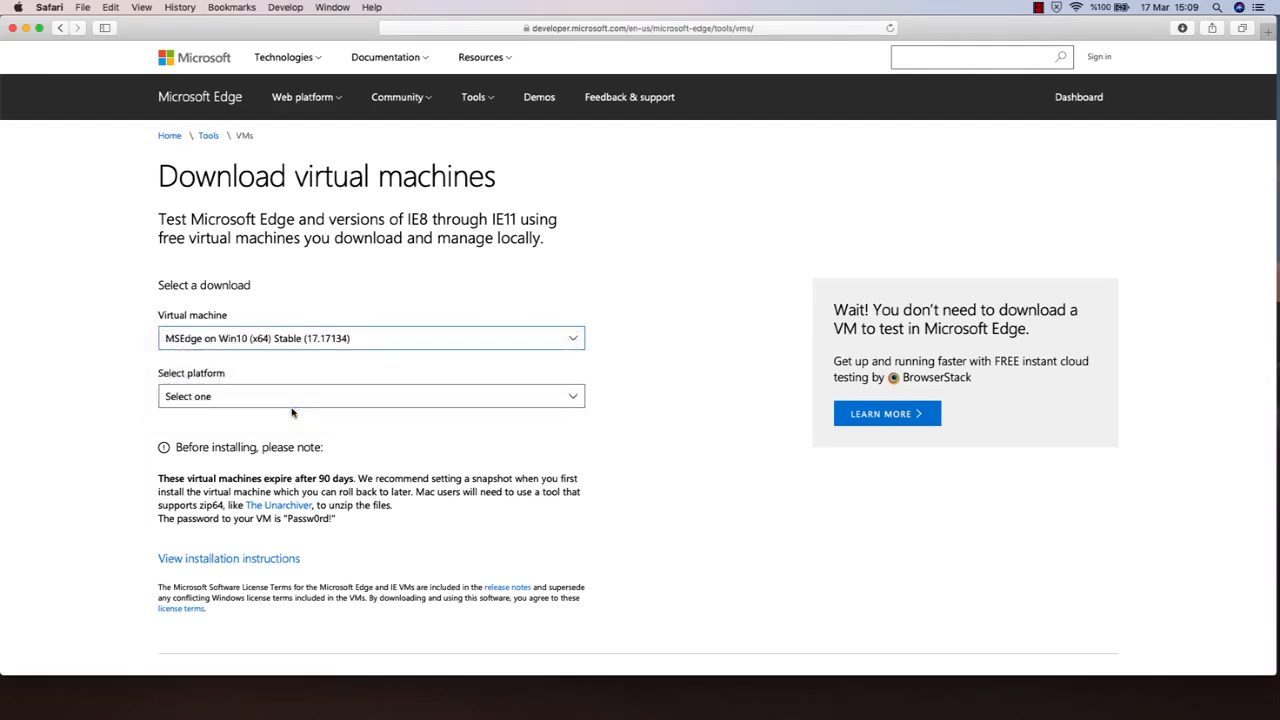
left_click(371, 710)
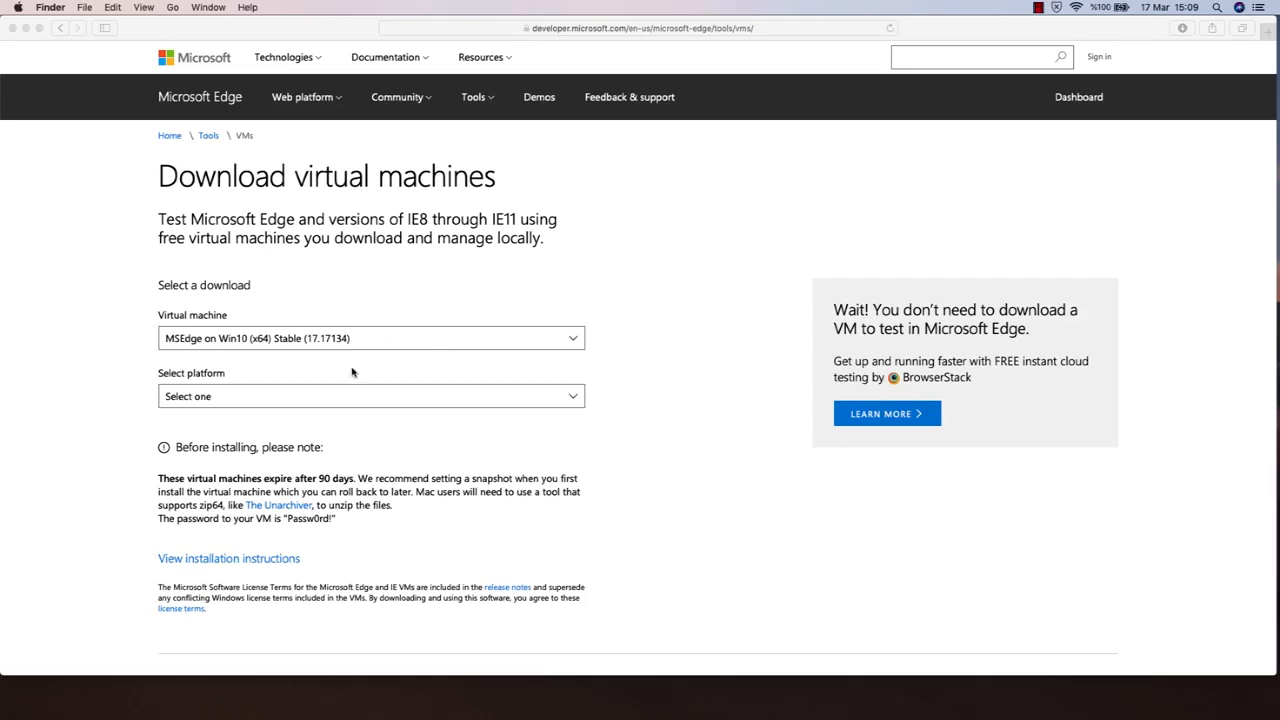
left_click(303, 400)
left_click(303, 397)
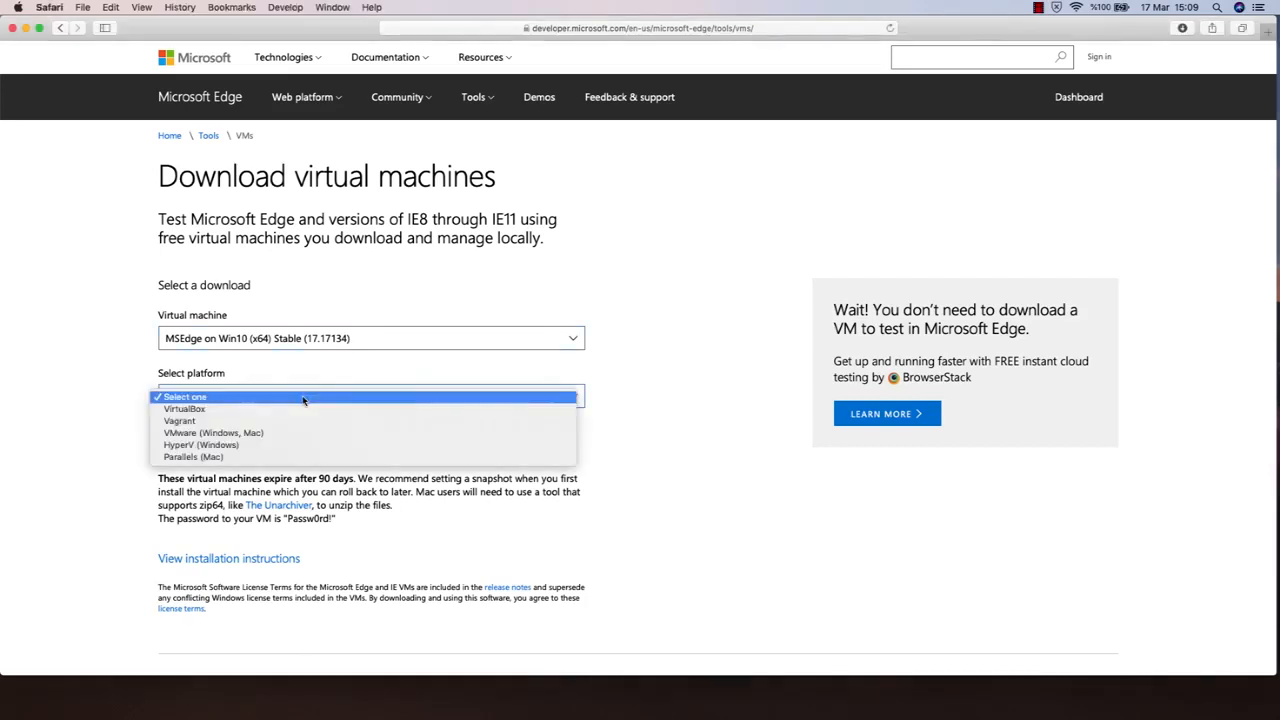
left_click(238, 411)
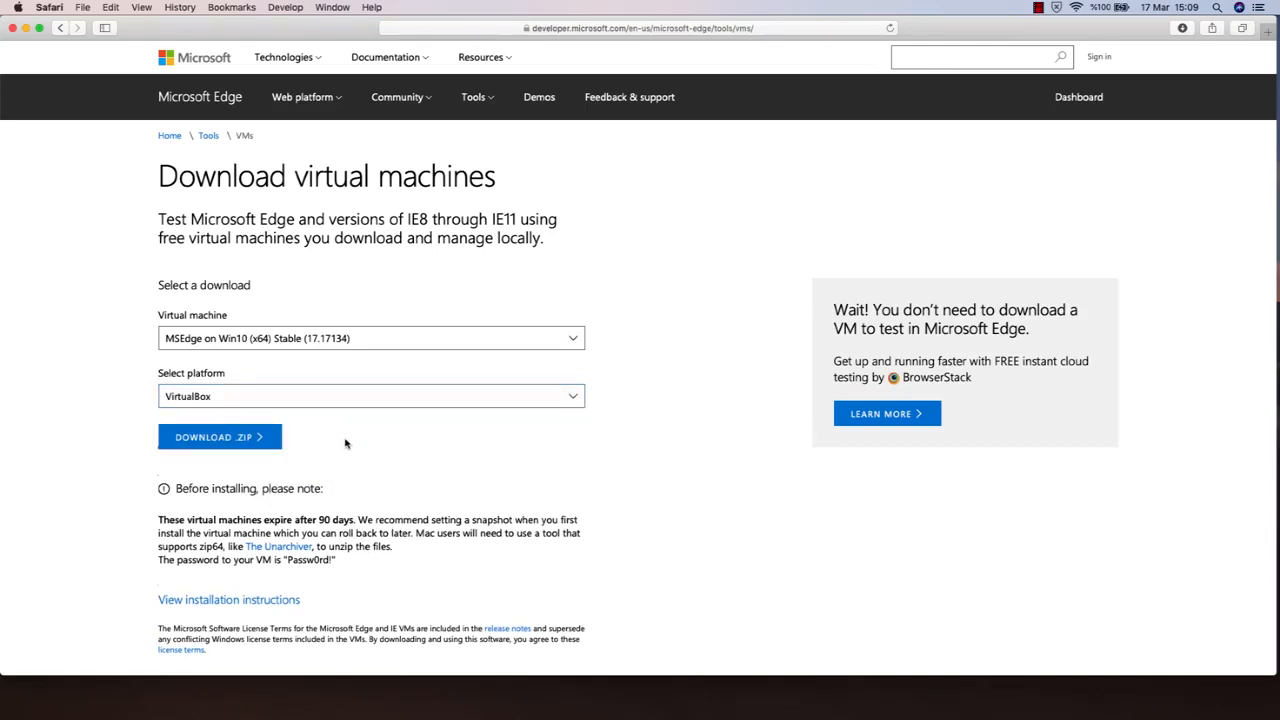
Start downloading the VirtualBox ZIP of the Windows 10 machine and check its download progress.
left_click(231, 442)
left_click(1182, 30)
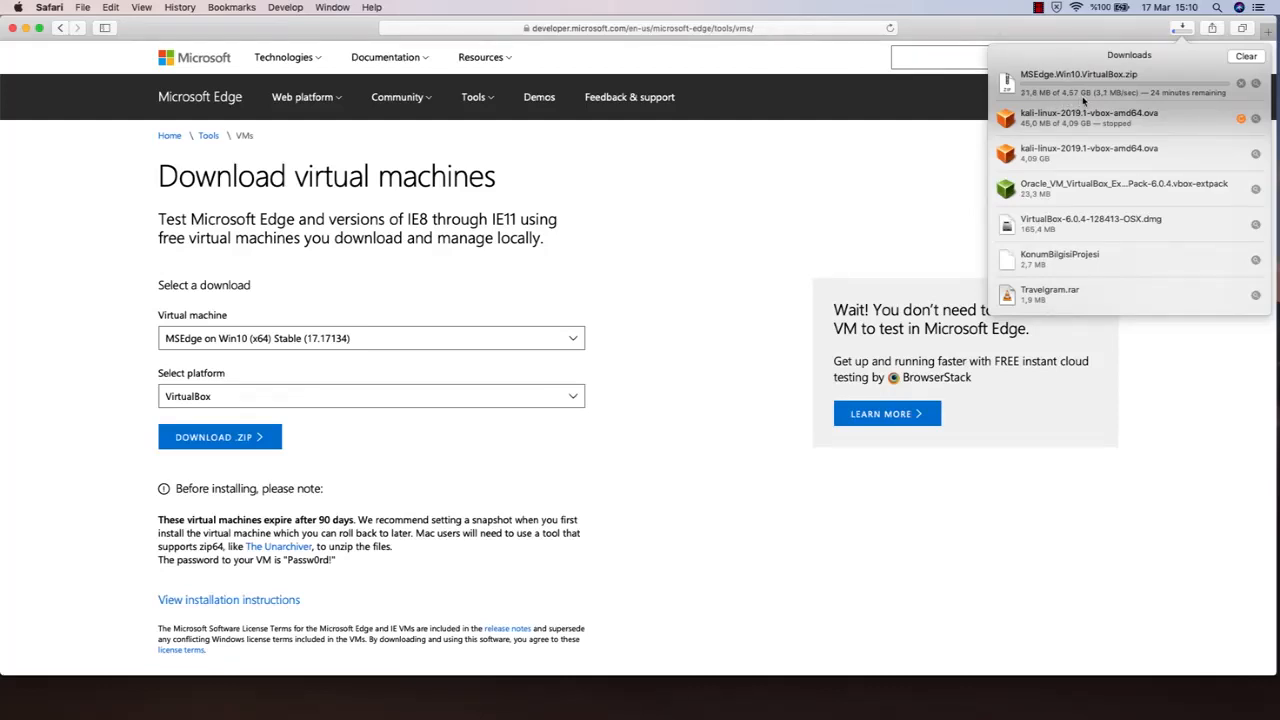
Stop the MSEdge.Win10.VirtualBox.zip download, clear the download list and close the browser window.
left_click(1241, 85)
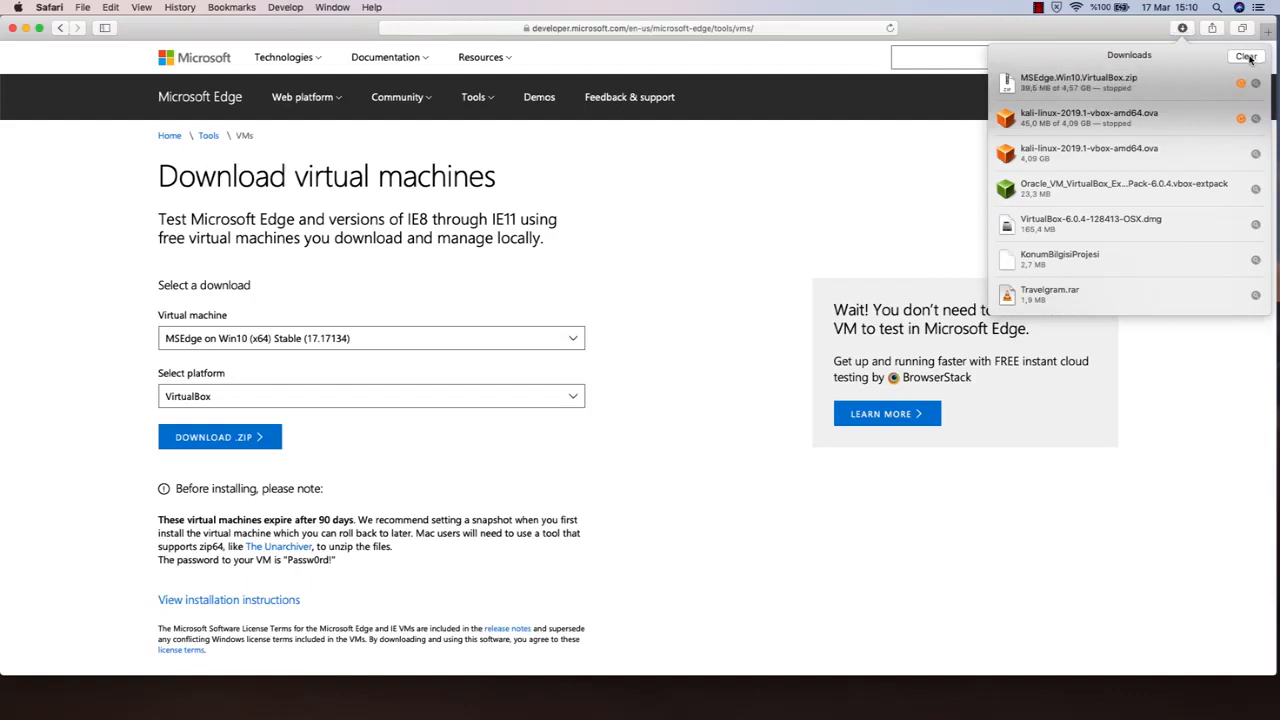
left_click(1246, 57)
left_click(1246, 57)
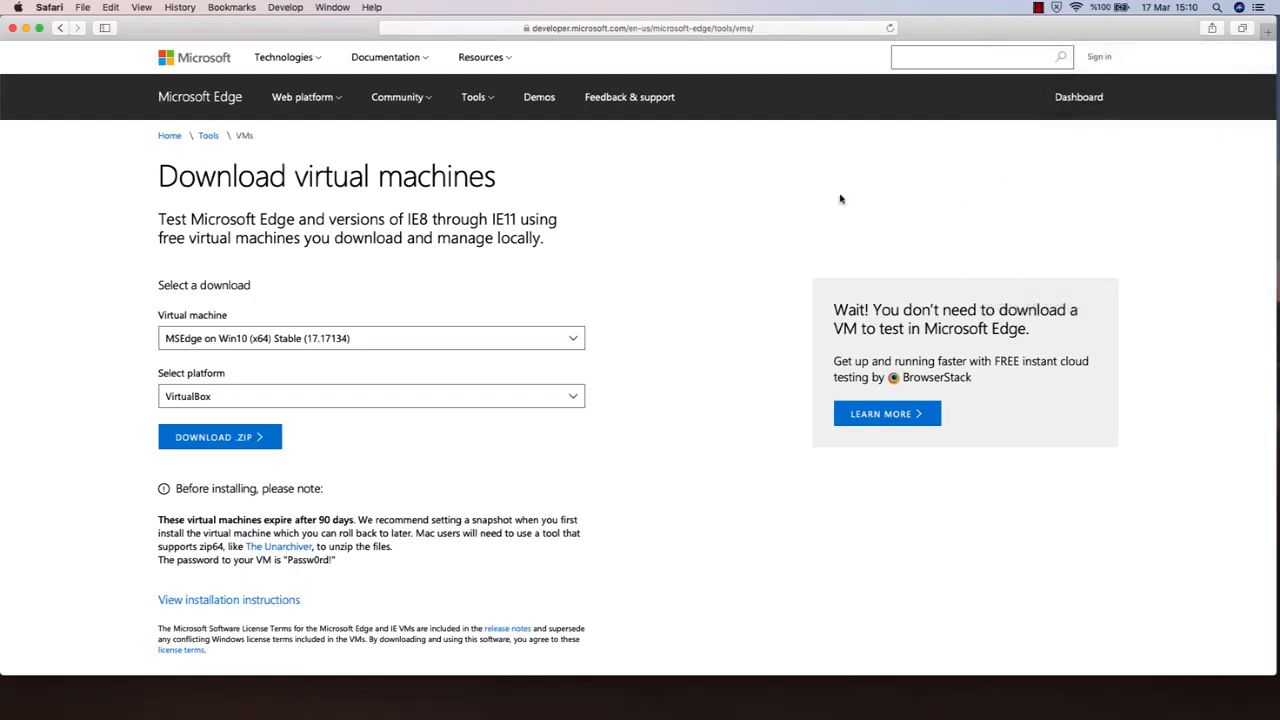
left_click(12, 28)
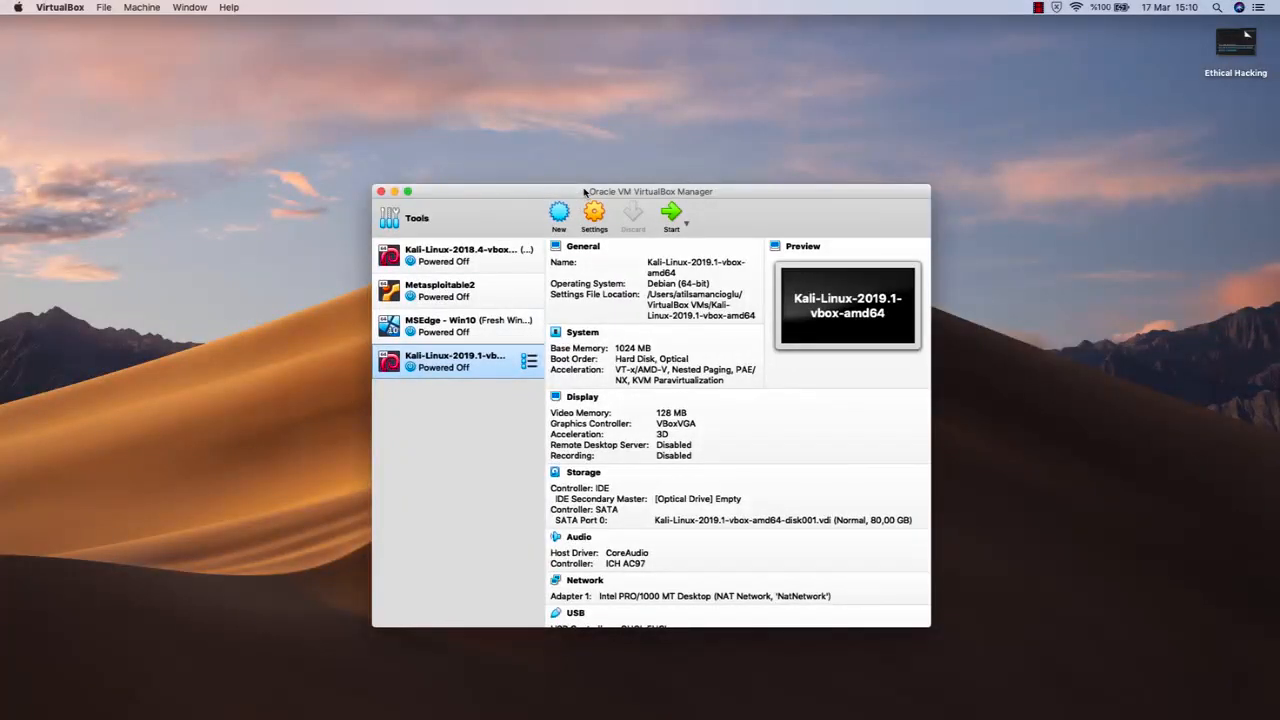
Start an appliance import in VirtualBox and choose MSEdge - Win10.ova from the Virtual Machines folder in Downloads.
left_click(104, 8)
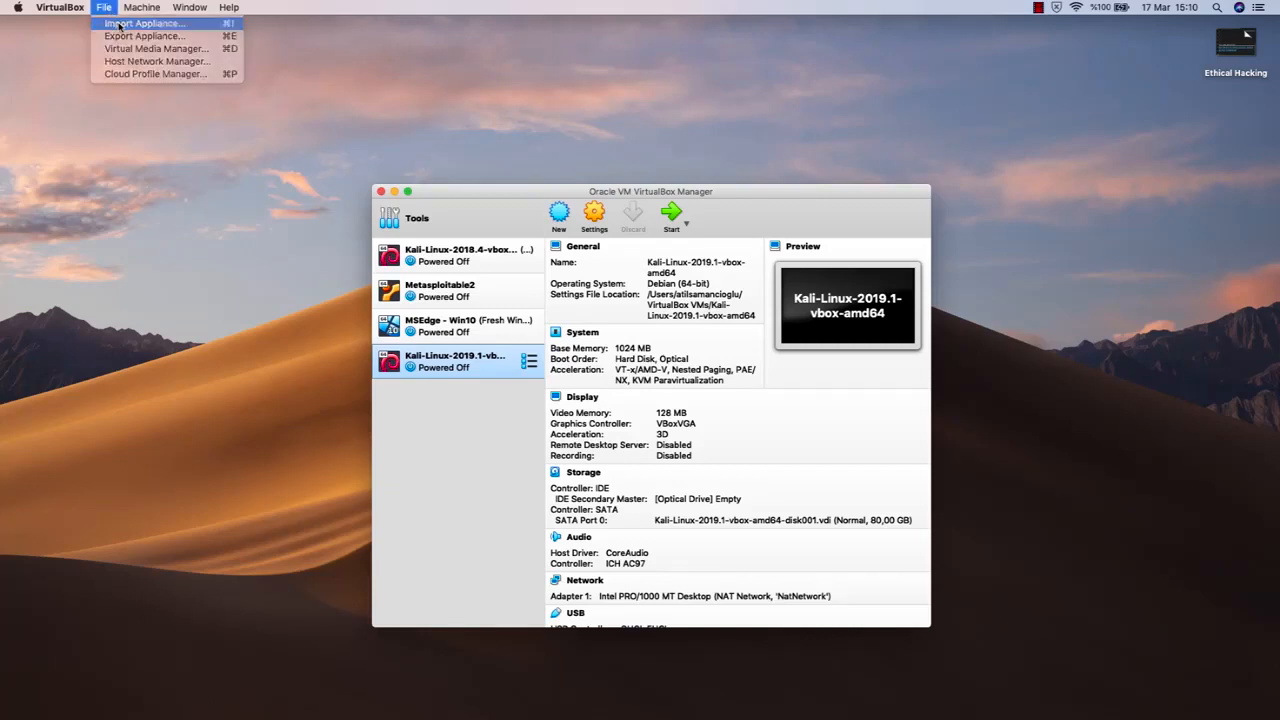
left_click(120, 24)
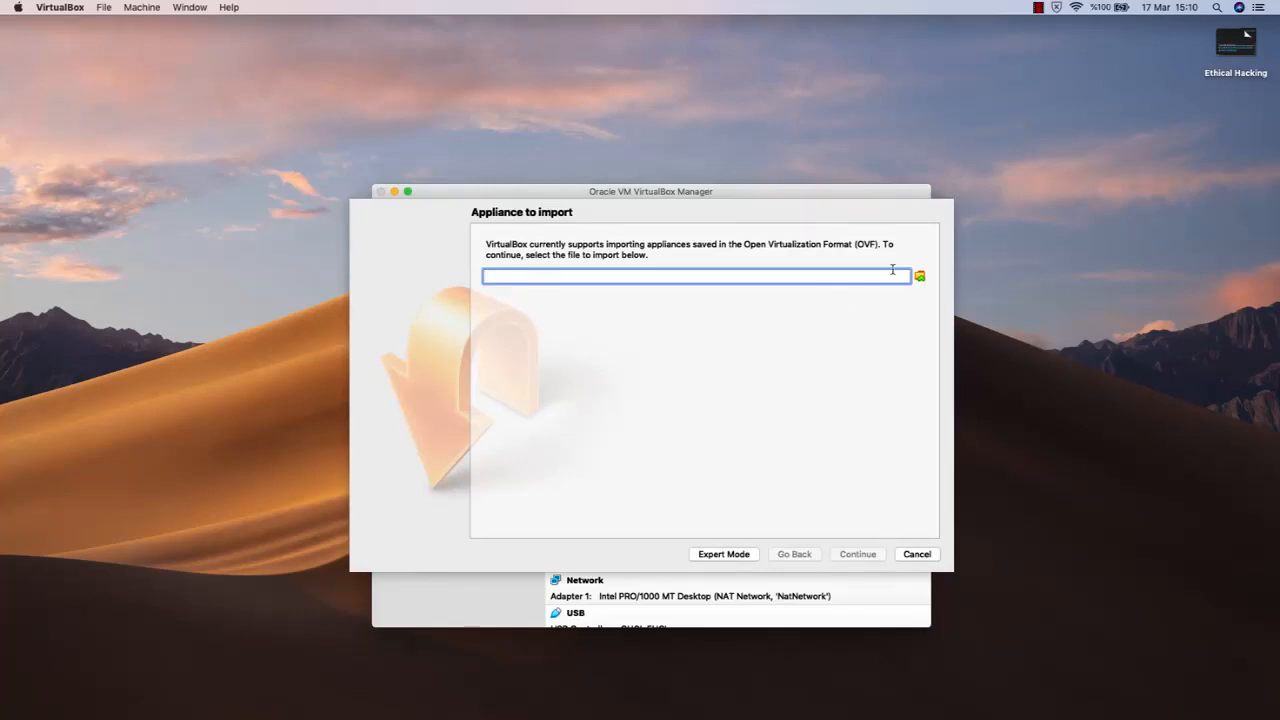
left_click(921, 277)
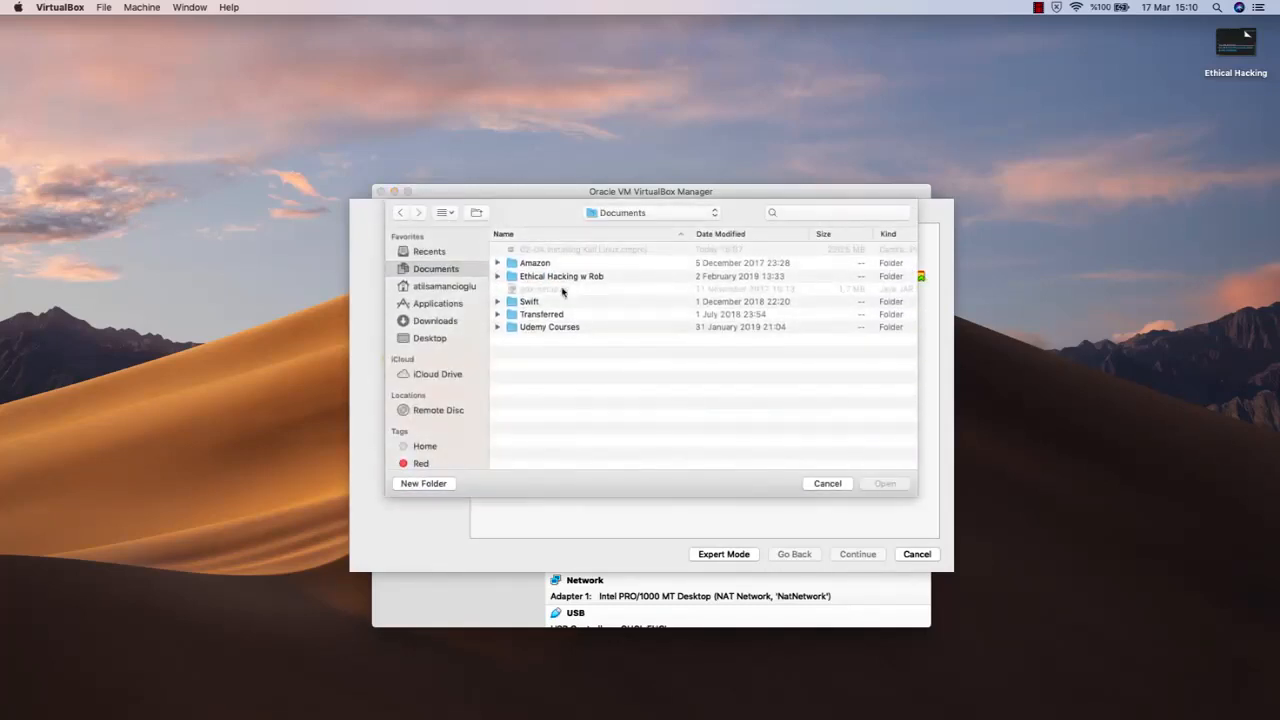
left_click(426, 324)
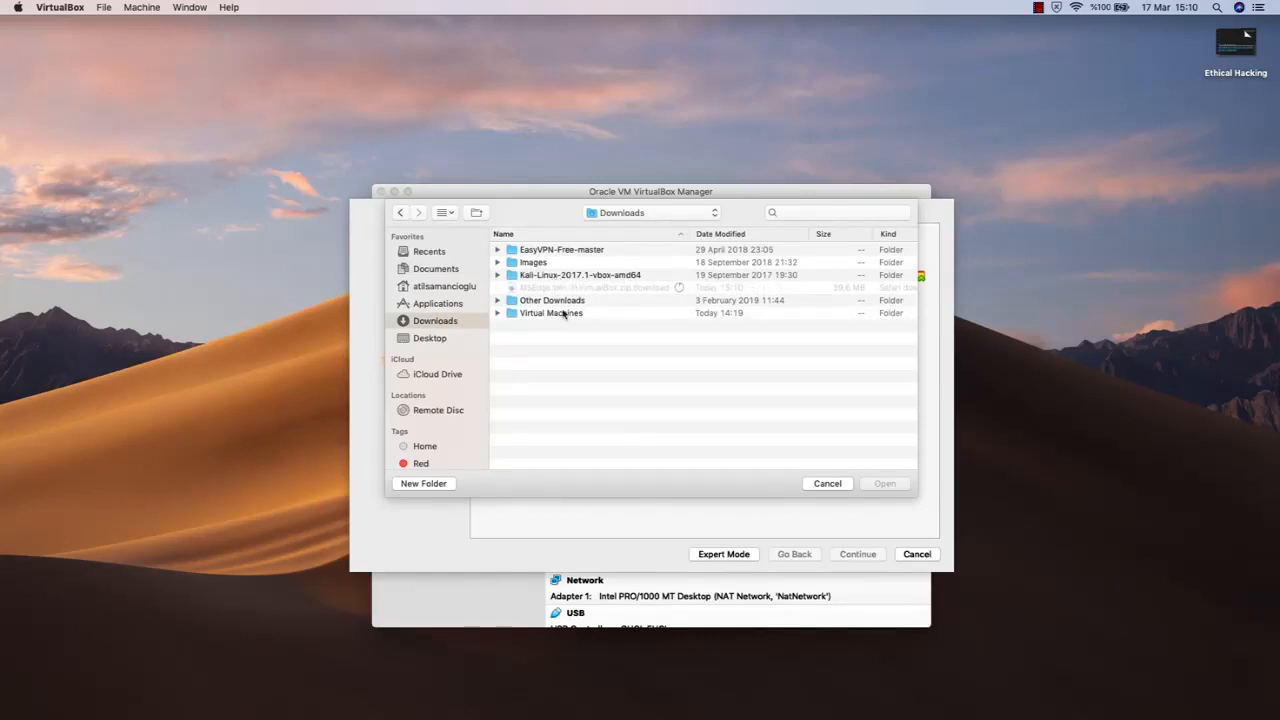
double_click(571, 315)
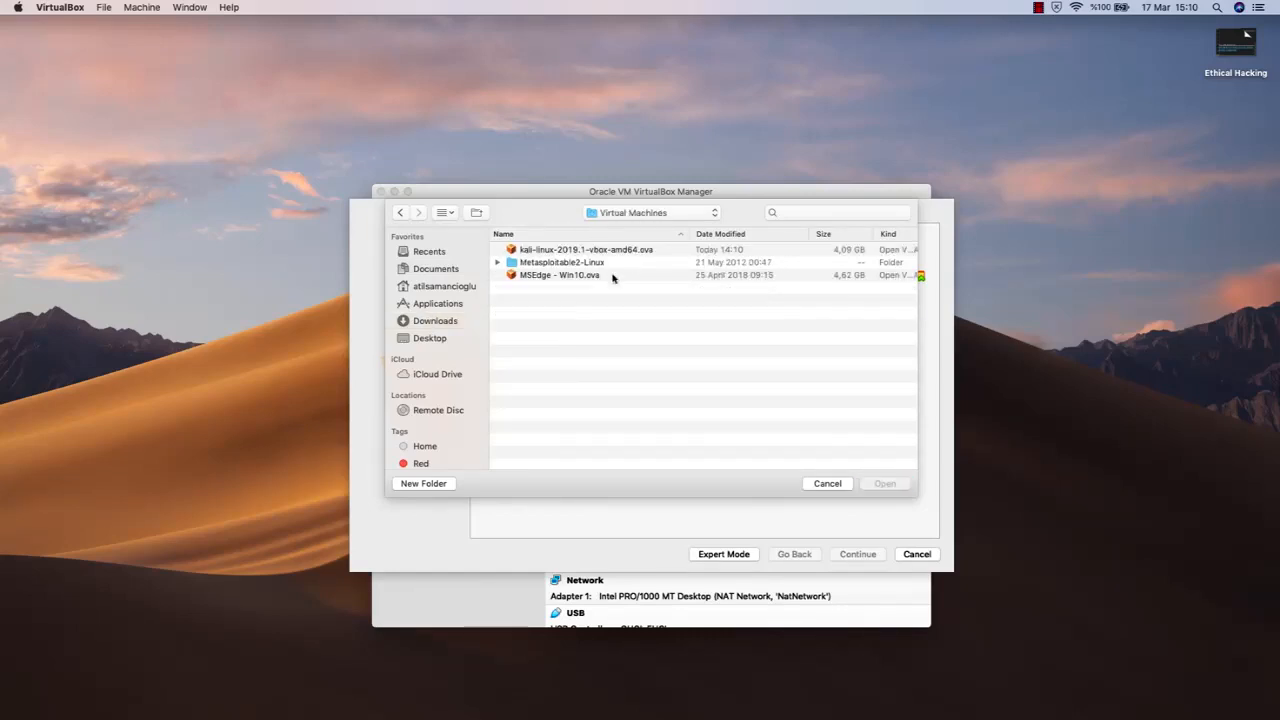
left_click(581, 277)
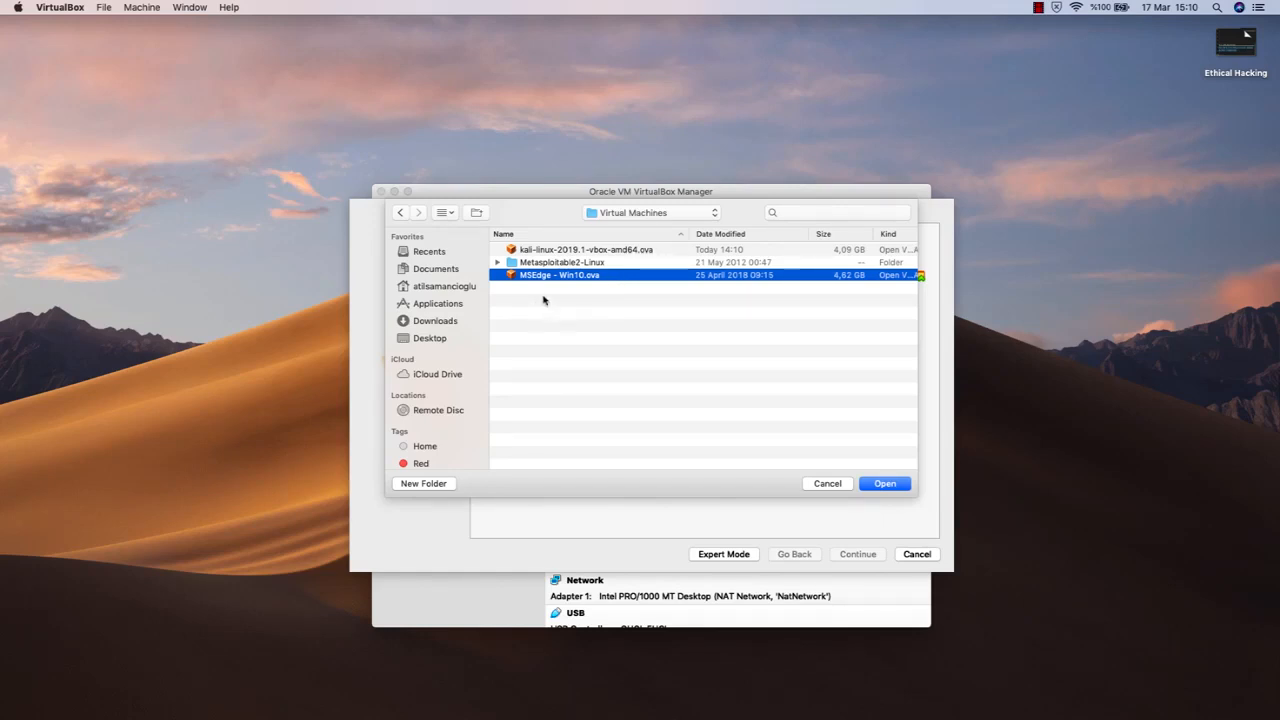
double_click(594, 275)
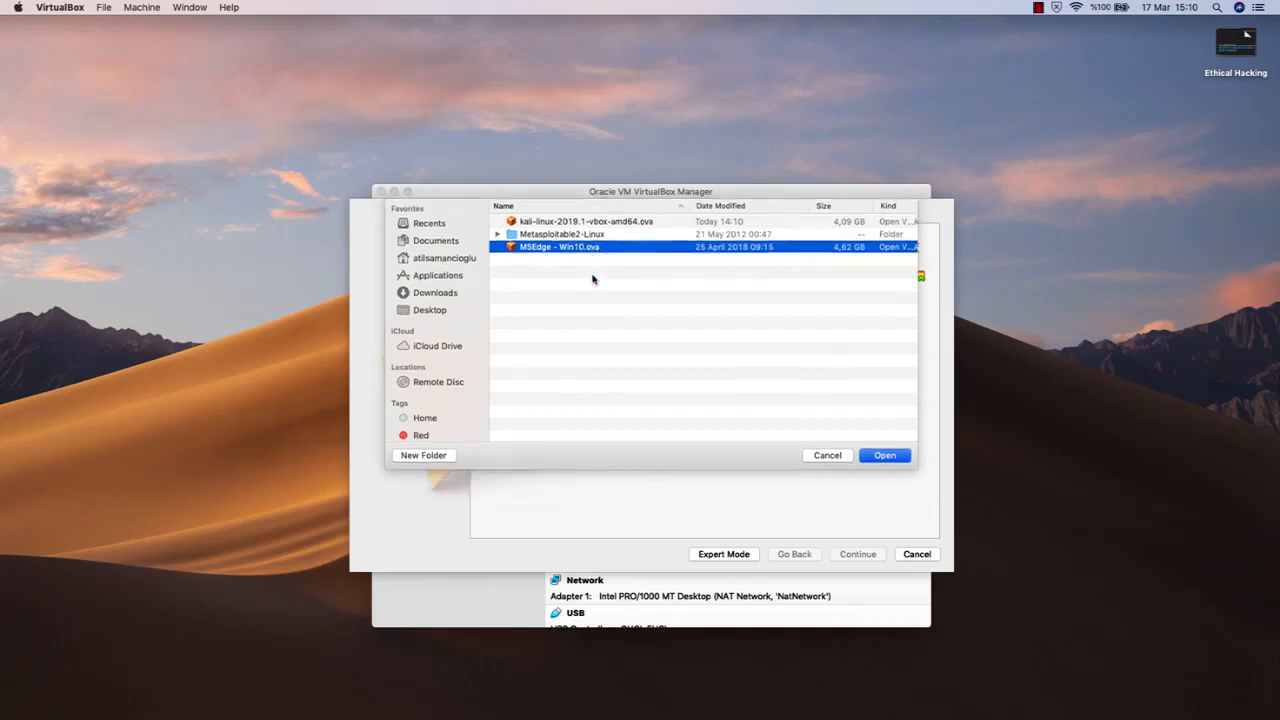
Import the Windows 10 appliance with its suggested settings.
left_click(855, 556)
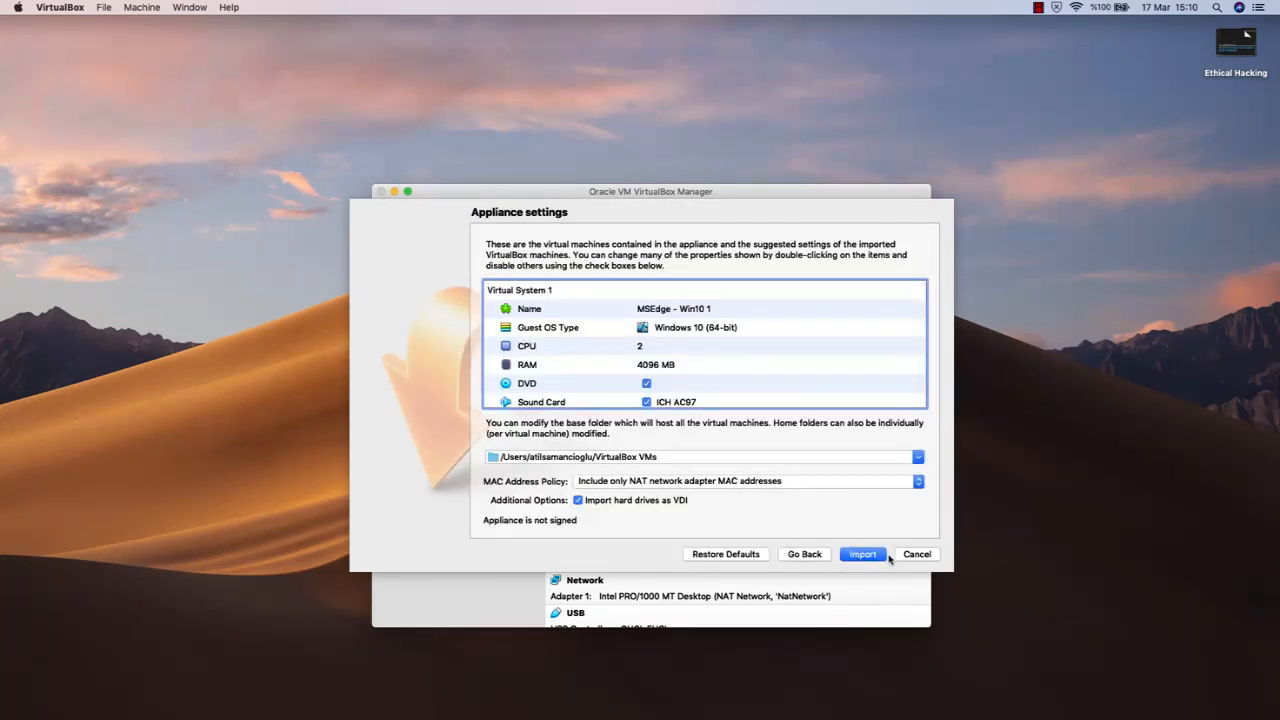
left_click(862, 559)
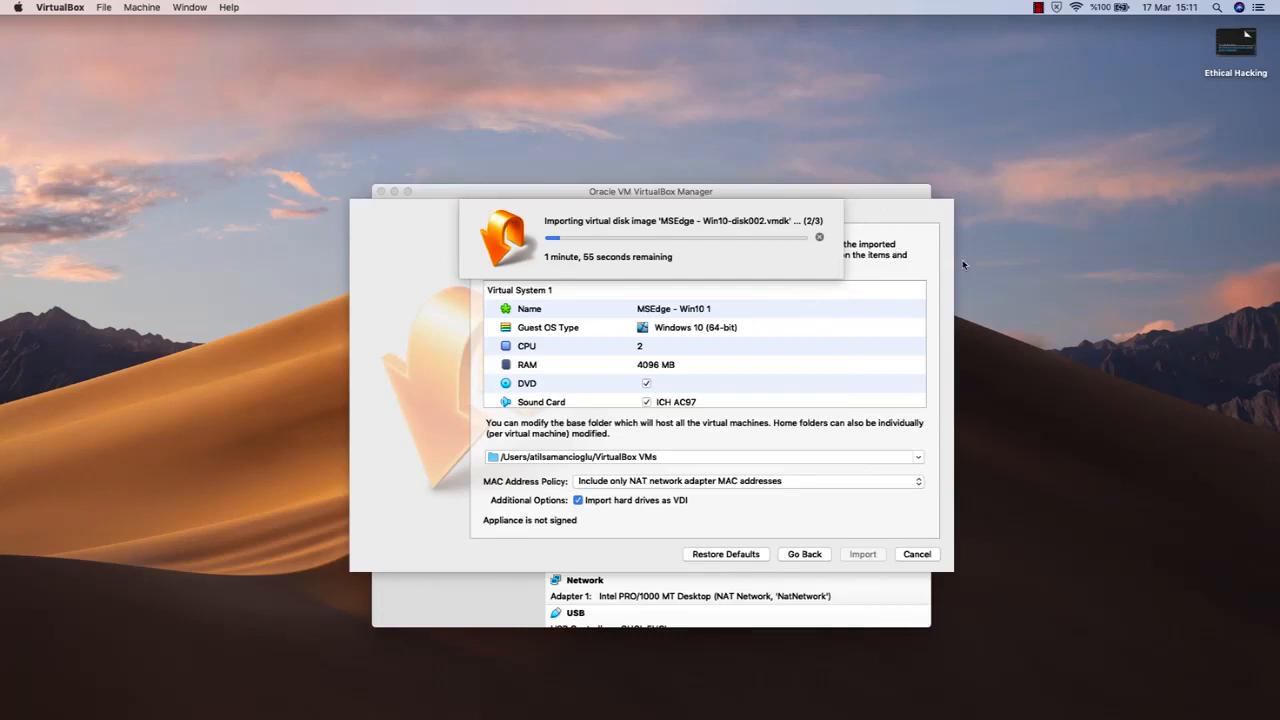
left_click(1097, 446)
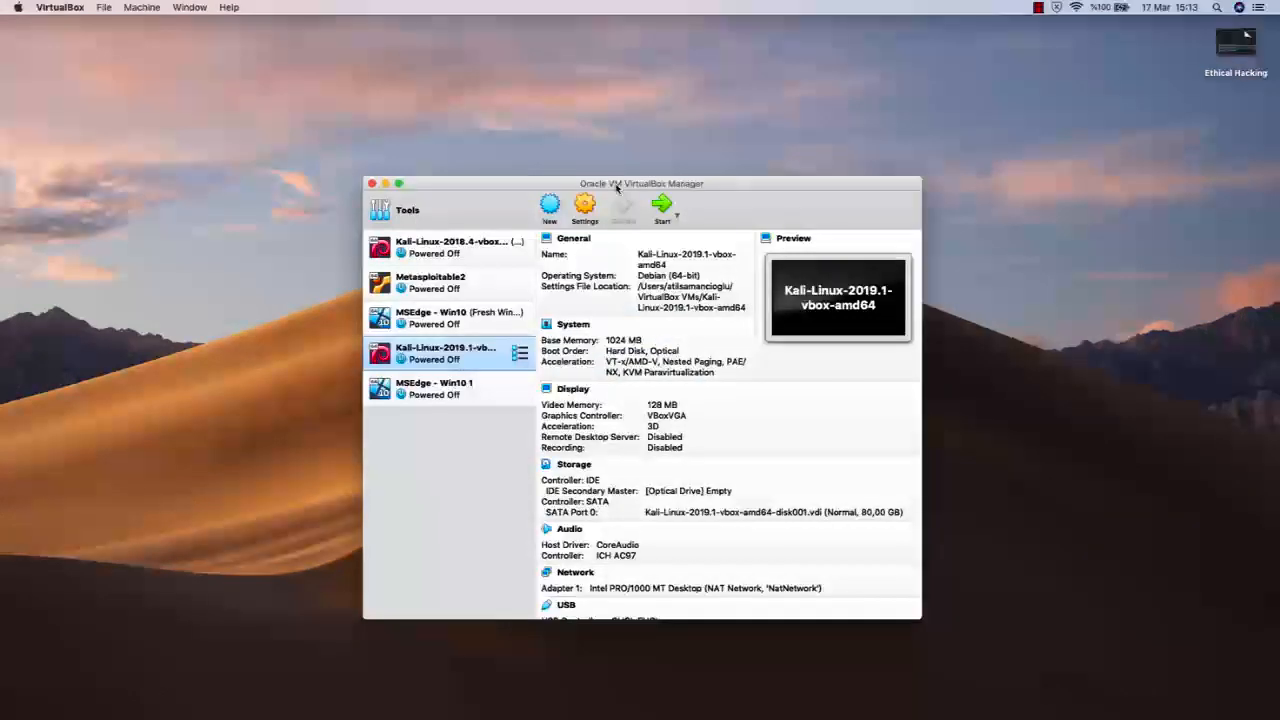
Open the settings of the MSEdge - Win10 1 machine and keep Windows 10 (64-bit) as its version.
left_click(453, 386)
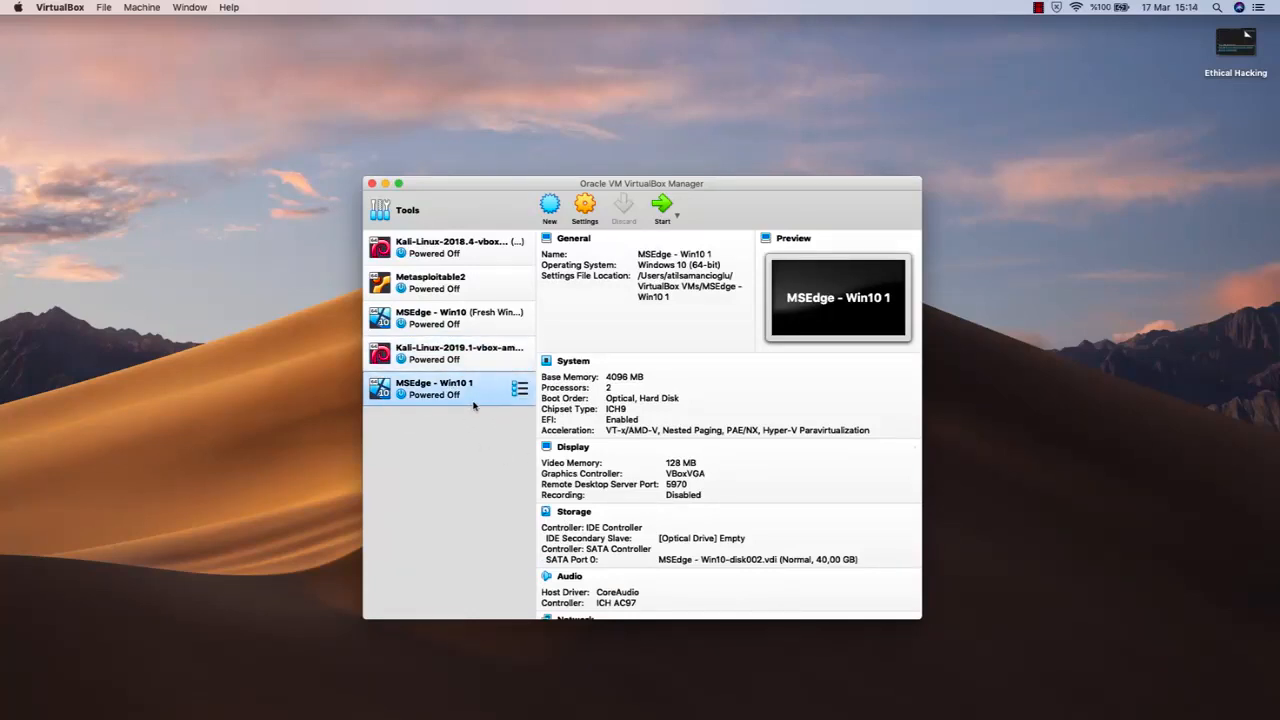
left_click(585, 207)
left_click_drag(596, 206, 635, 120)
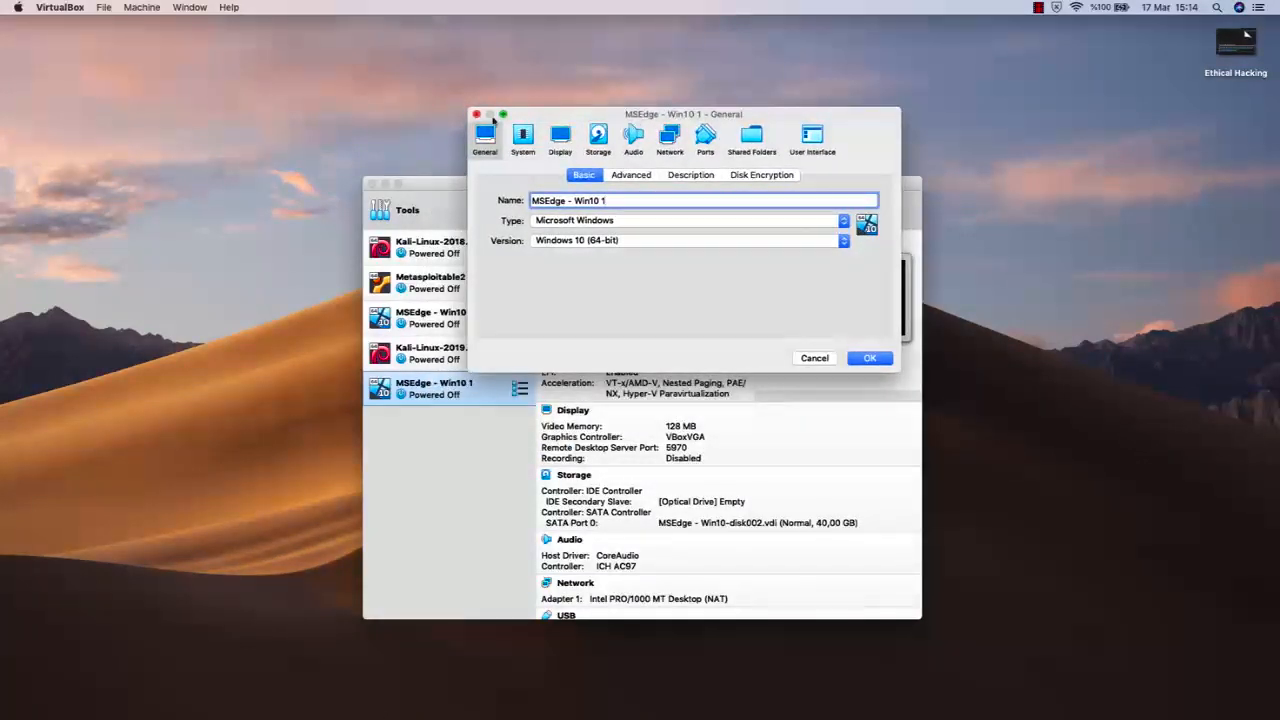
triple_click(575, 200)
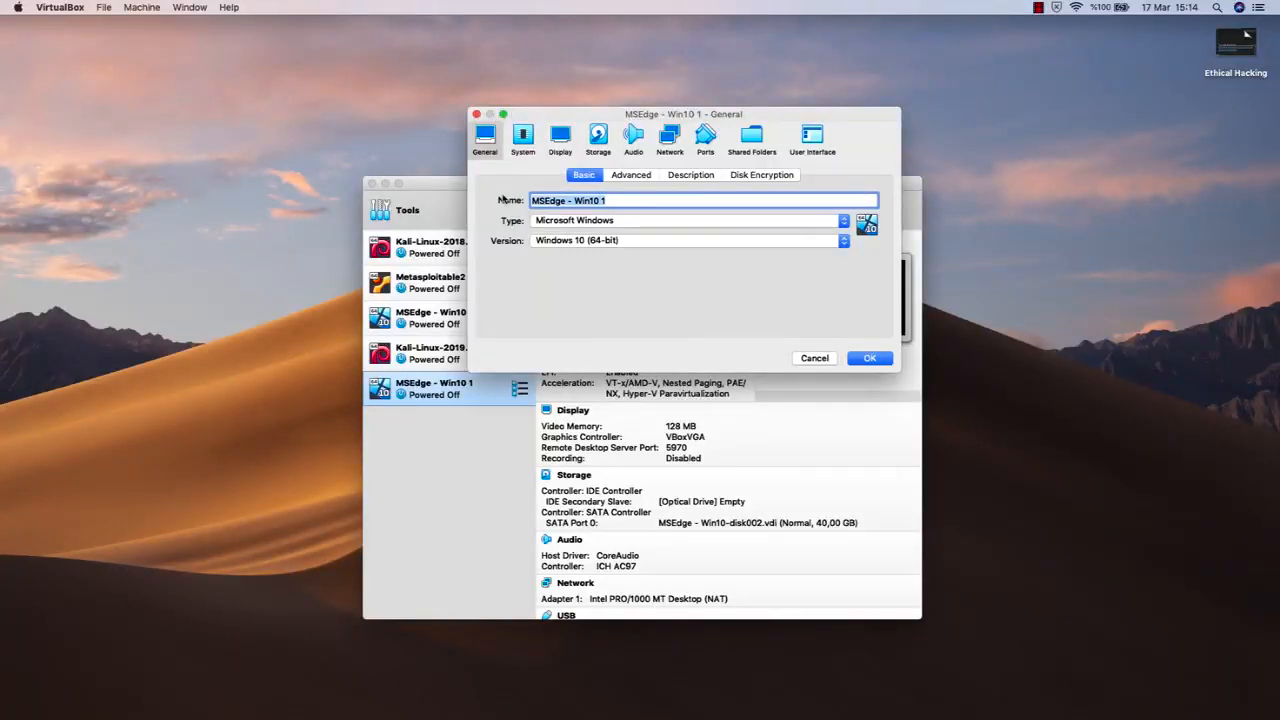
left_click(660, 242)
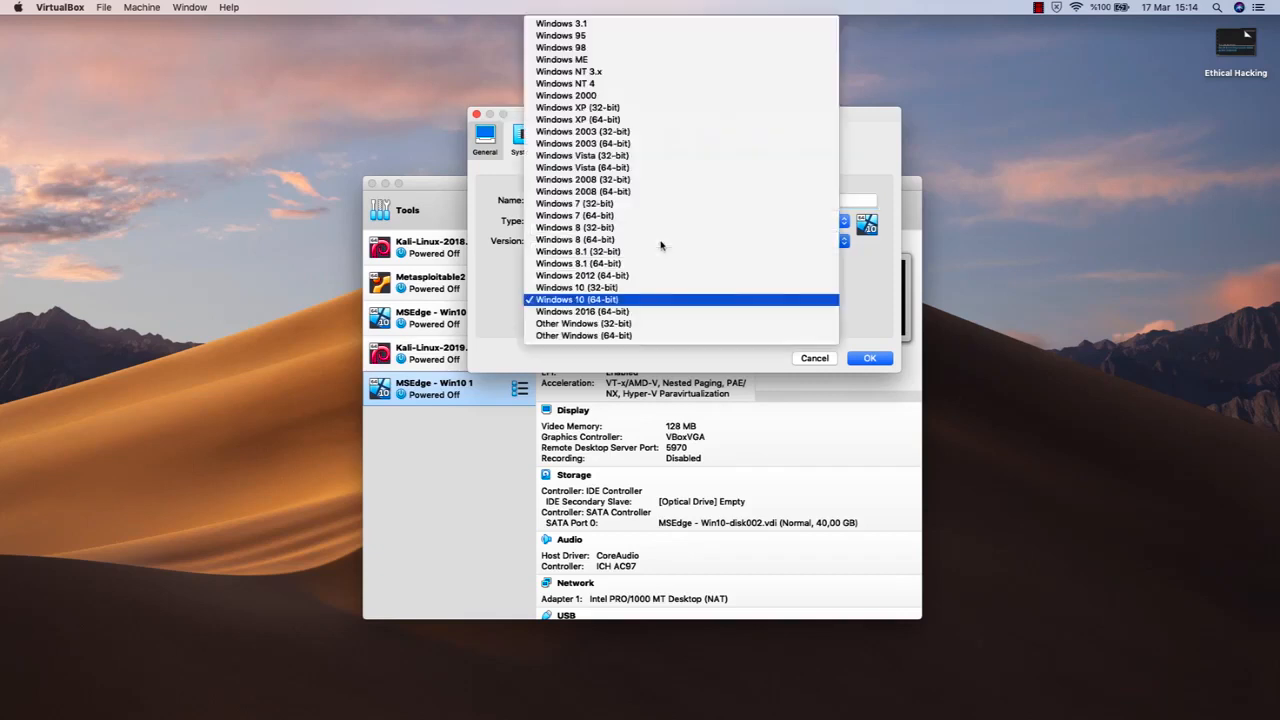
left_click(640, 301)
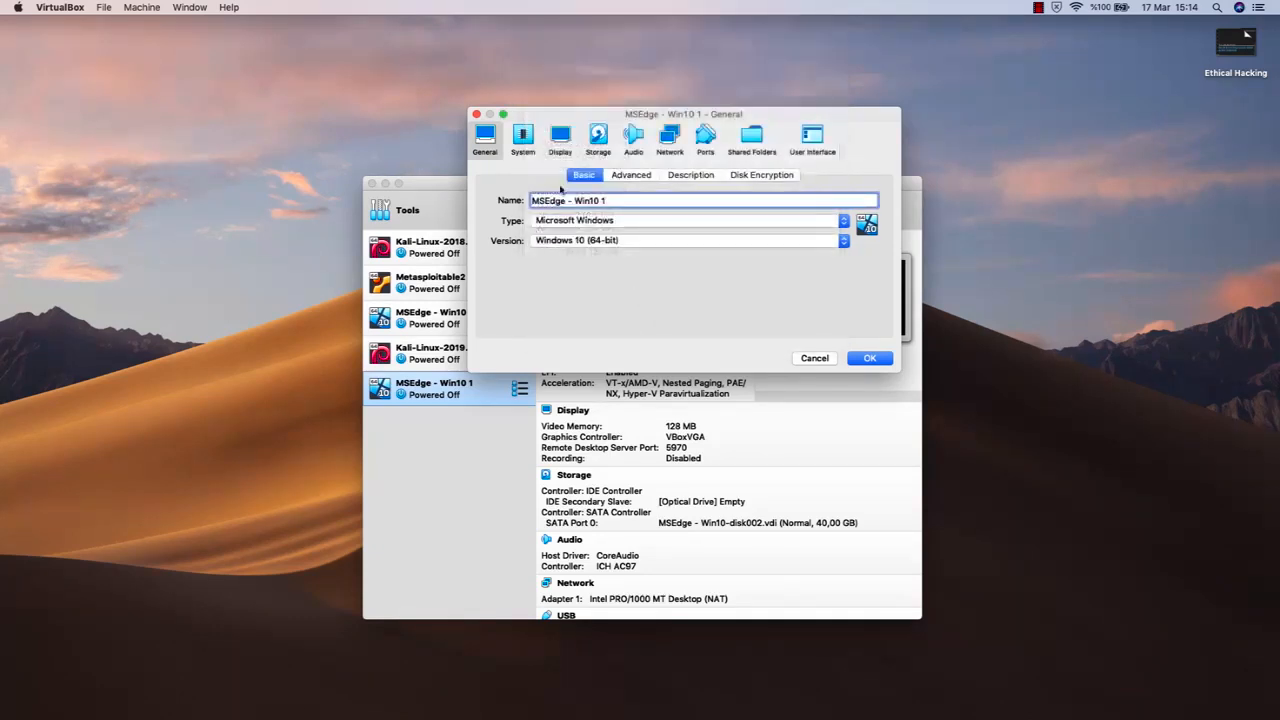
Reduce the MSEdge - Win10 1 machine's base memory to 2048 MB and check its processor settings.
left_click(528, 142)
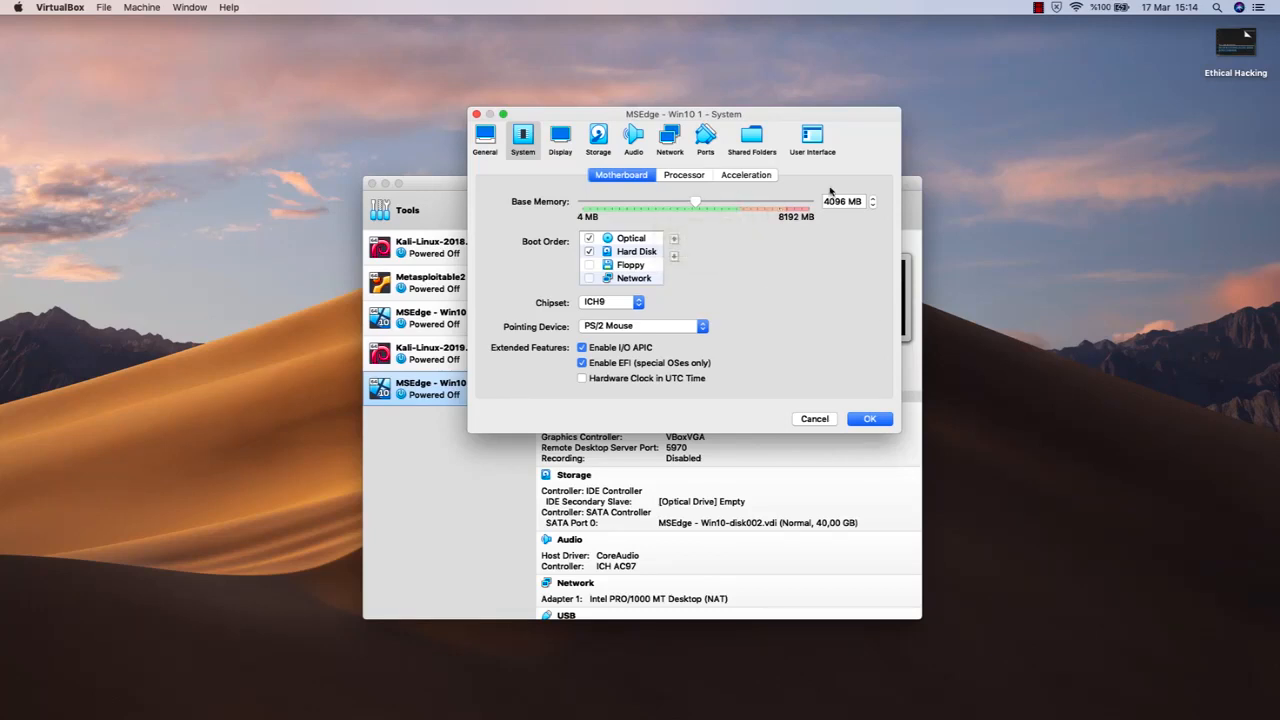
left_click_drag(695, 202, 640, 207)
left_click(697, 176)
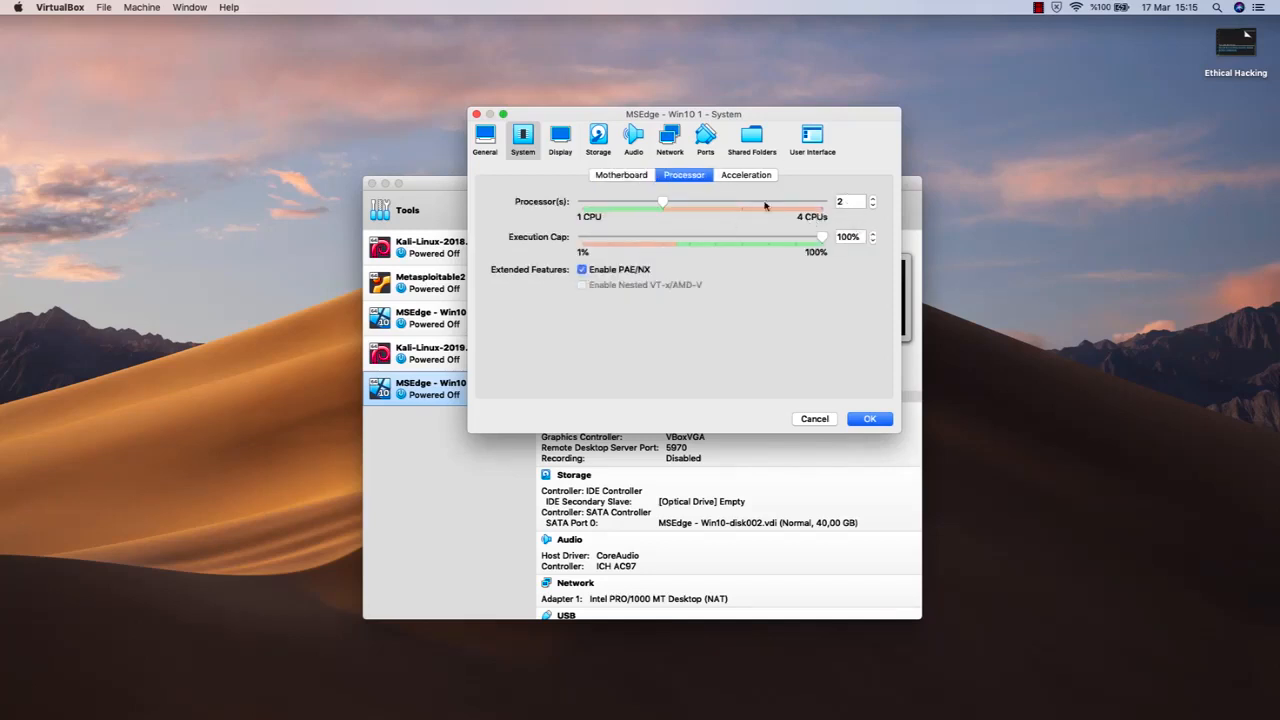
left_click(636, 178)
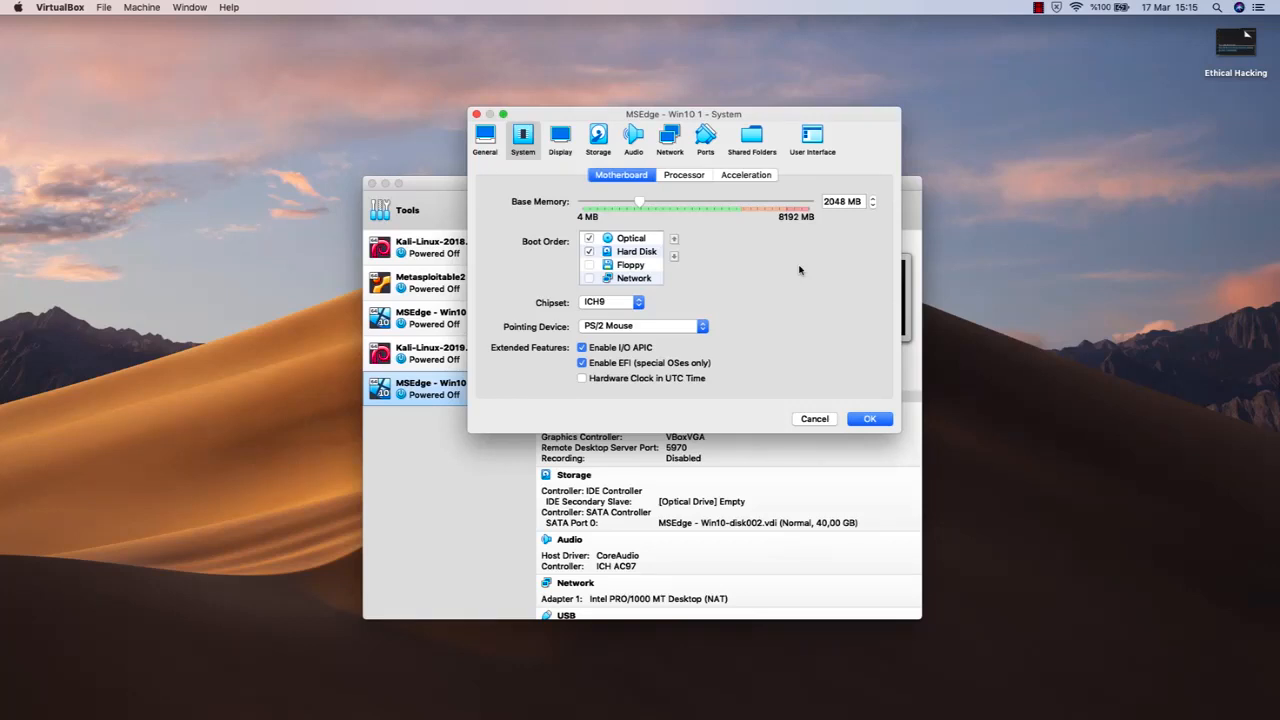
Review the machine's display, storage and audio settings, and attach network Adapter 1 to the NAT Network NatNetwork.
left_click(561, 135)
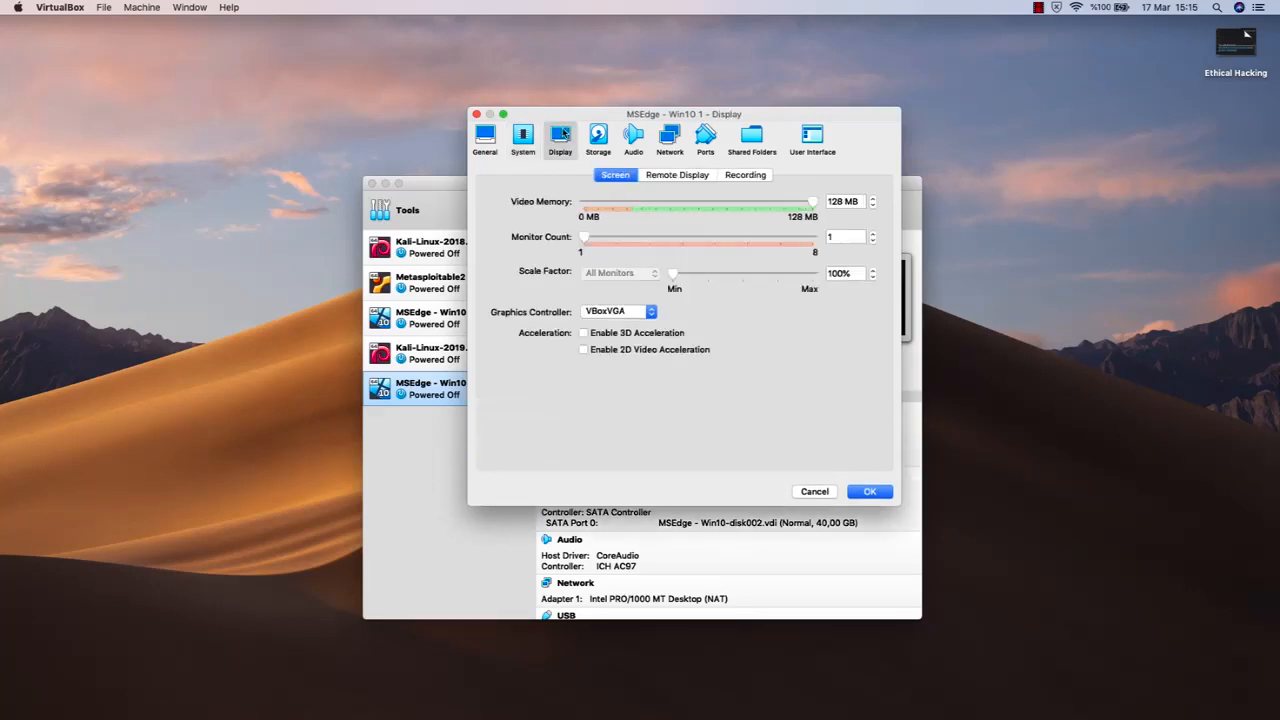
left_click(598, 138)
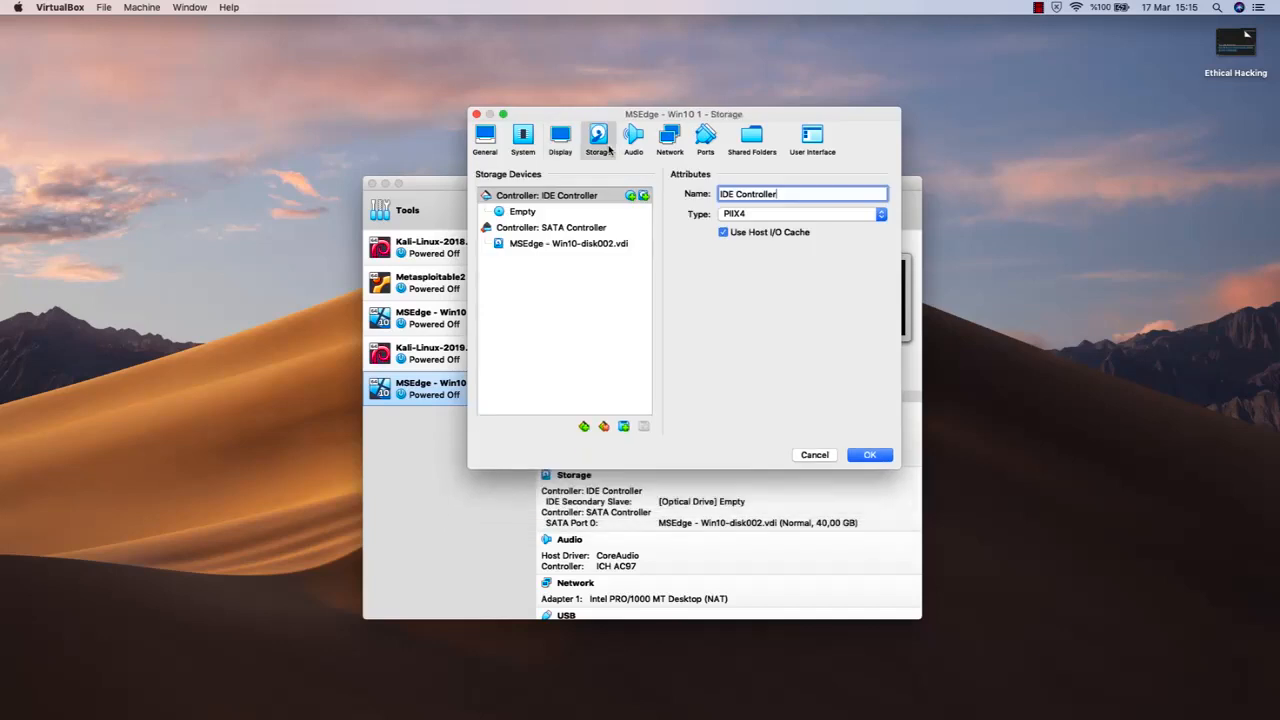
left_click(634, 138)
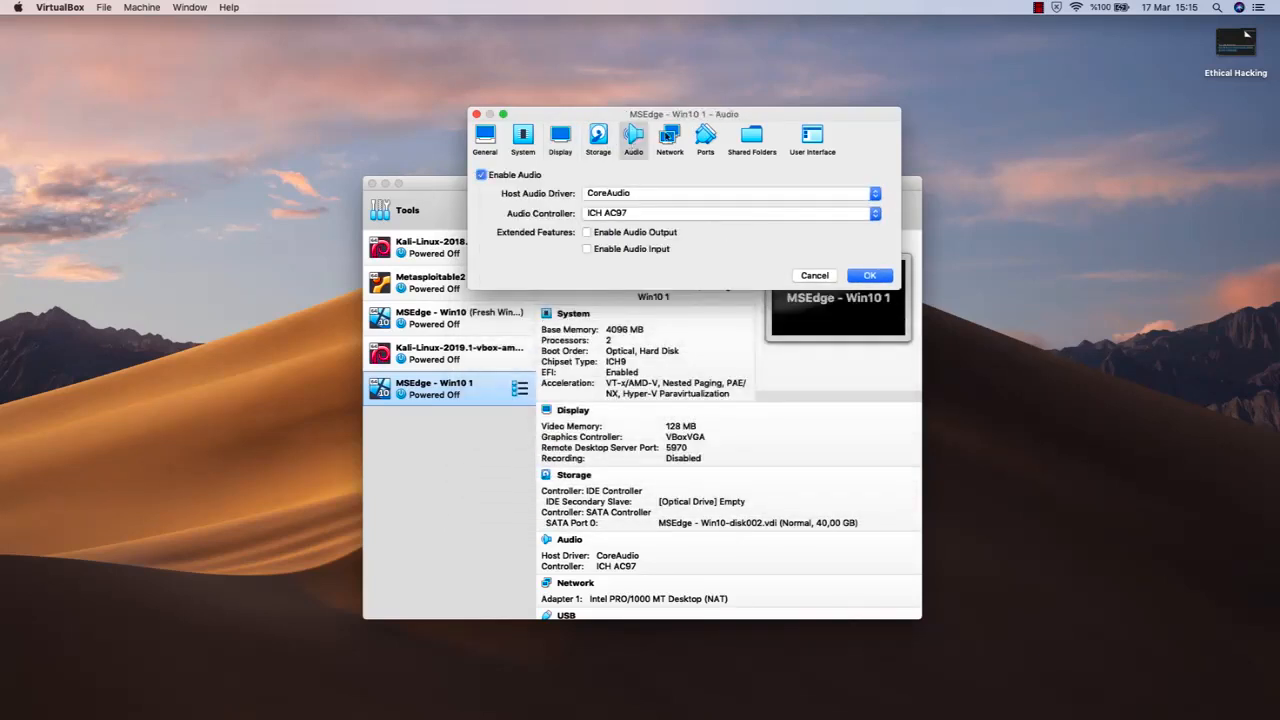
left_click(666, 140)
left_click(640, 218)
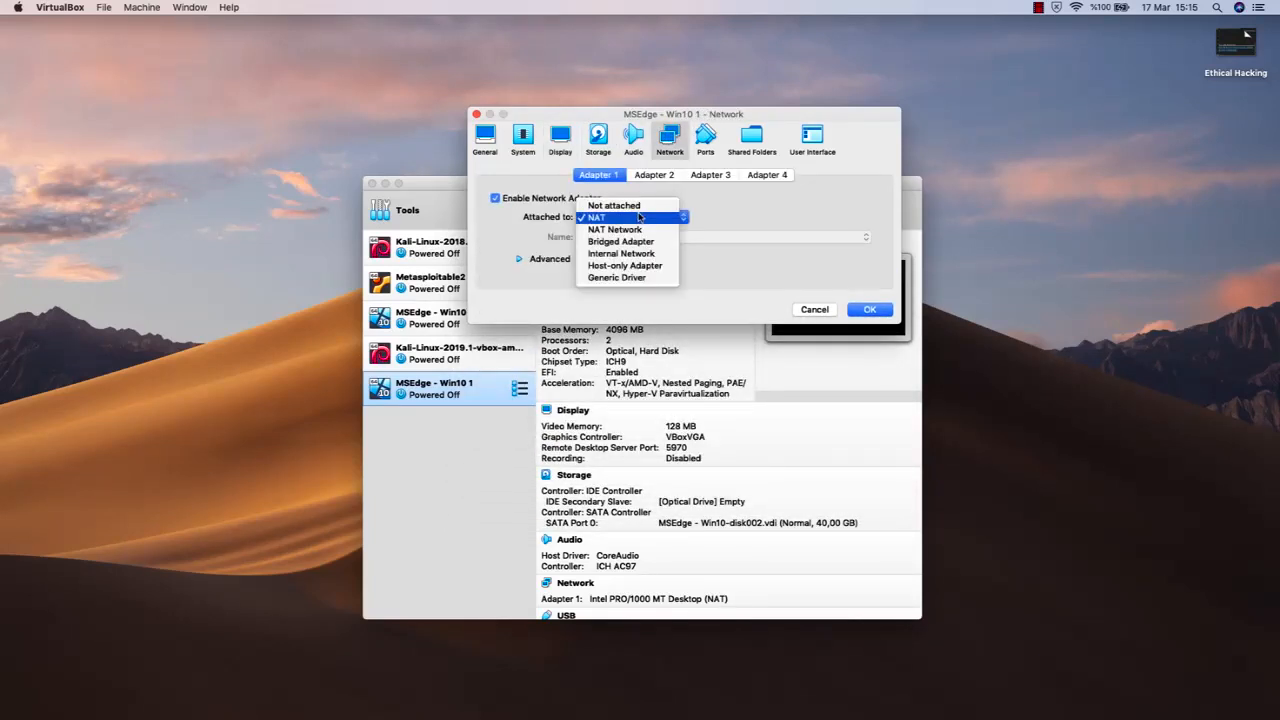
left_click(643, 230)
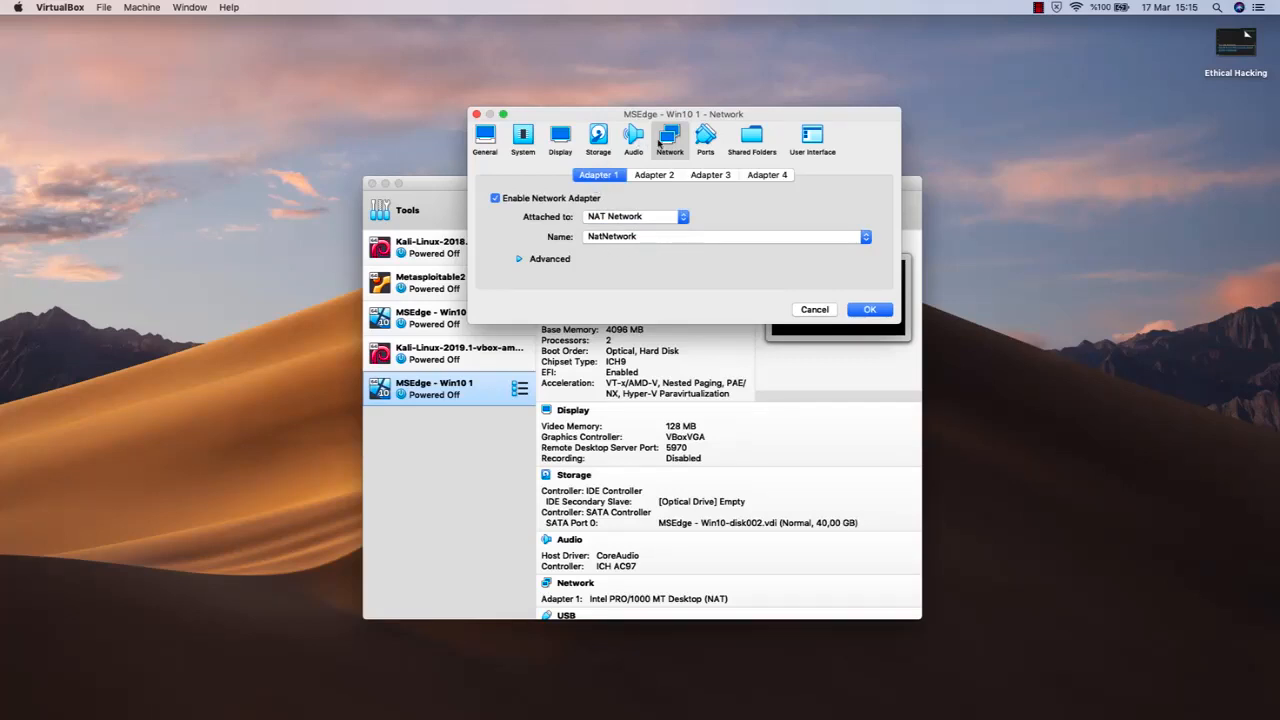
Set Adapter 1's promiscuous mode to Allow All and save the MSEdge - Win10 1 settings.
mouse_move(626, 115)
left_mouse_down()
mouse_move(611, 154)
mouse_move(629, 114)
left_mouse_up()
left_click(549, 259)
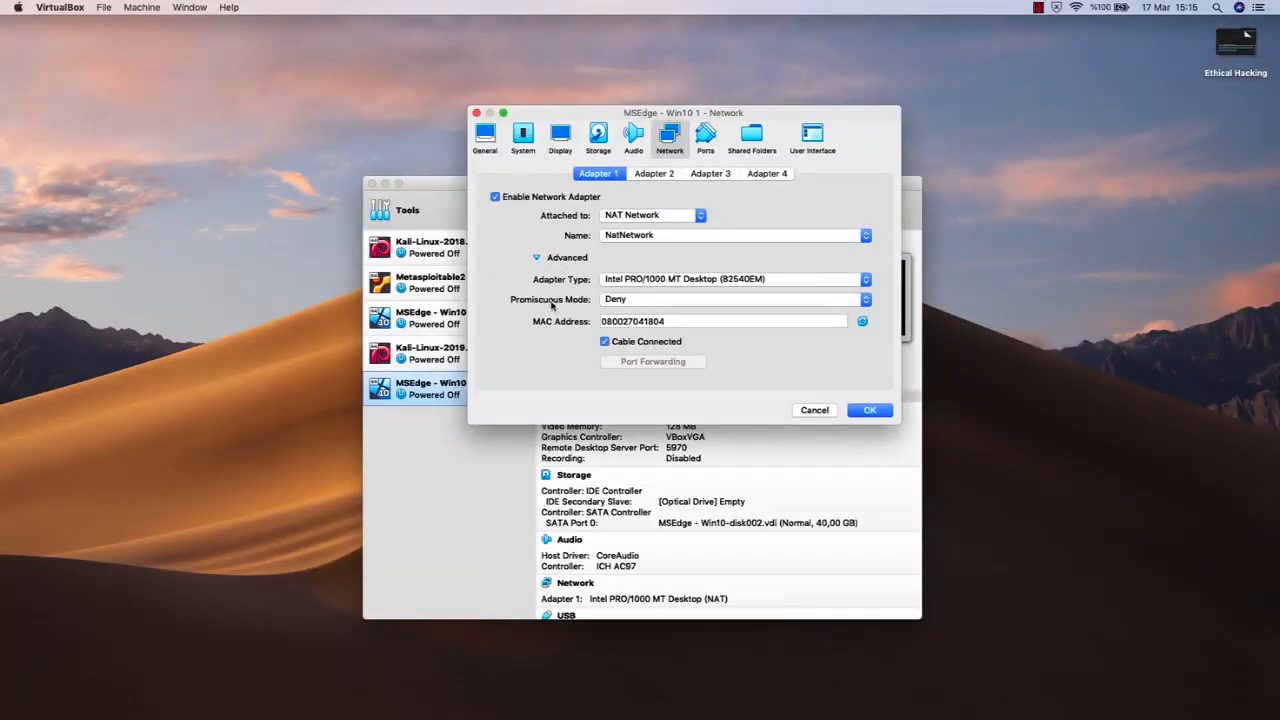
left_click(622, 300)
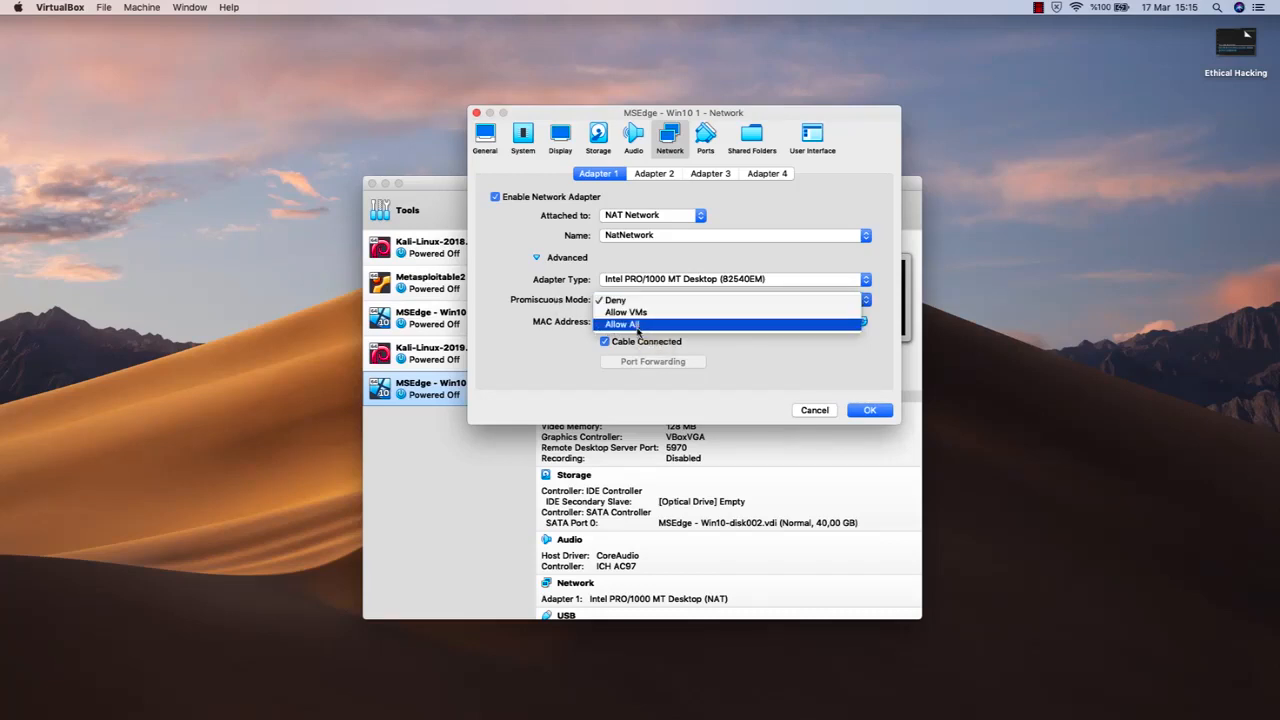
left_click(636, 327)
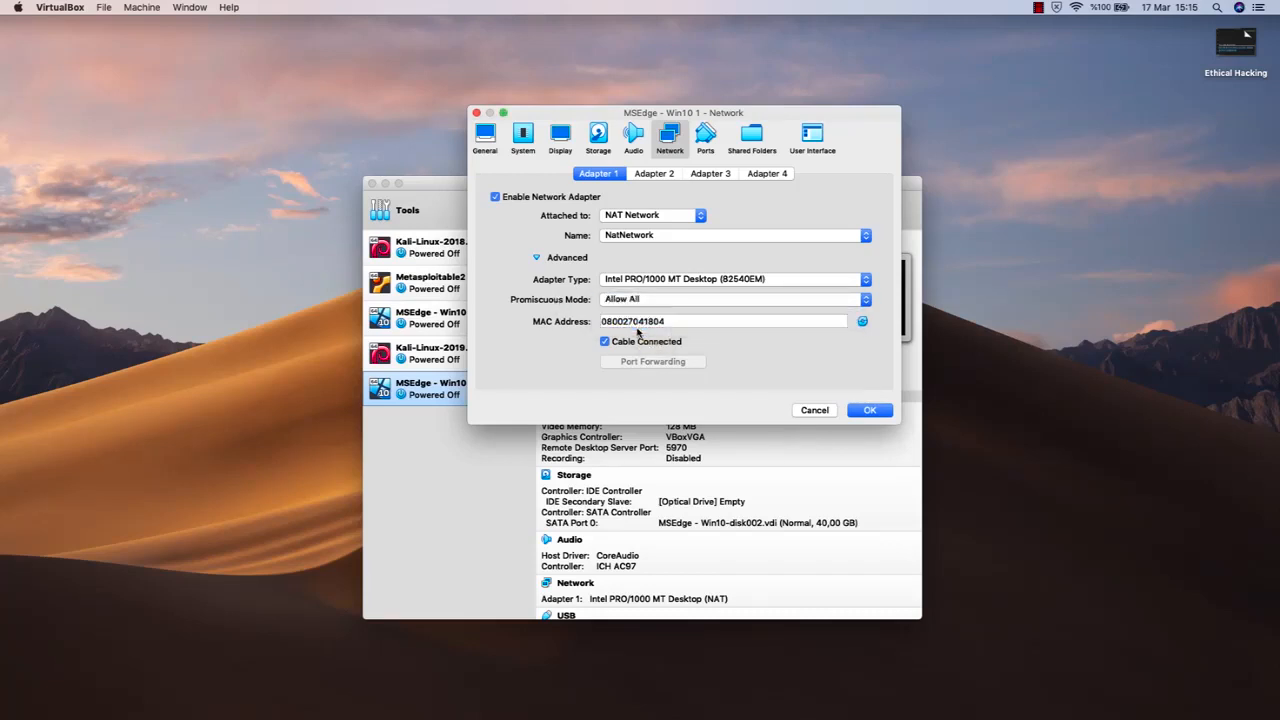
left_click(1137, 333)
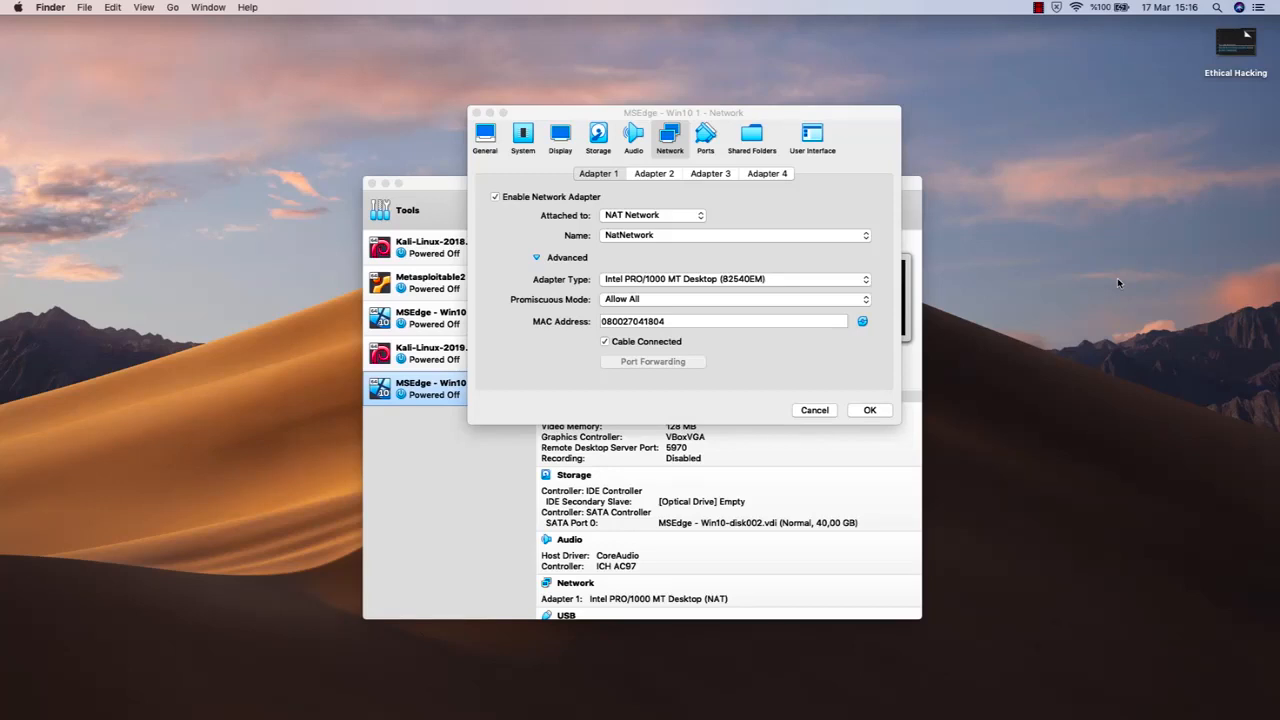
left_click(781, 110)
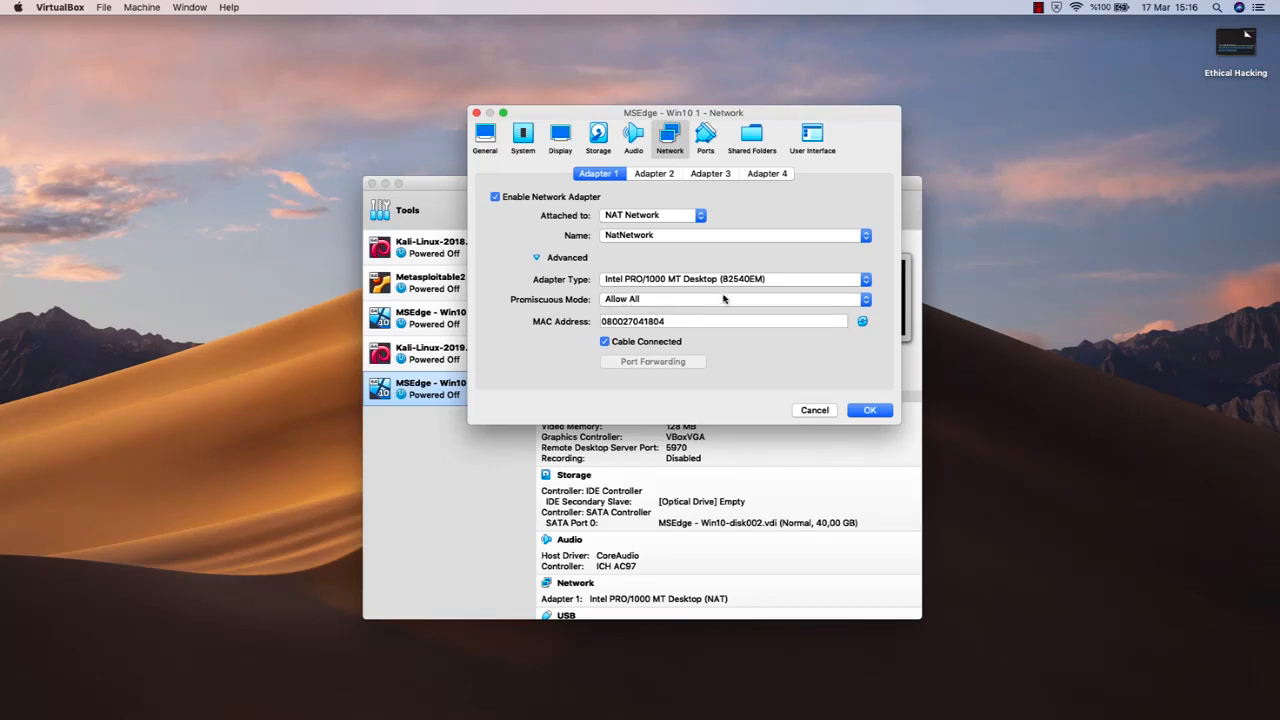
left_click(872, 411)
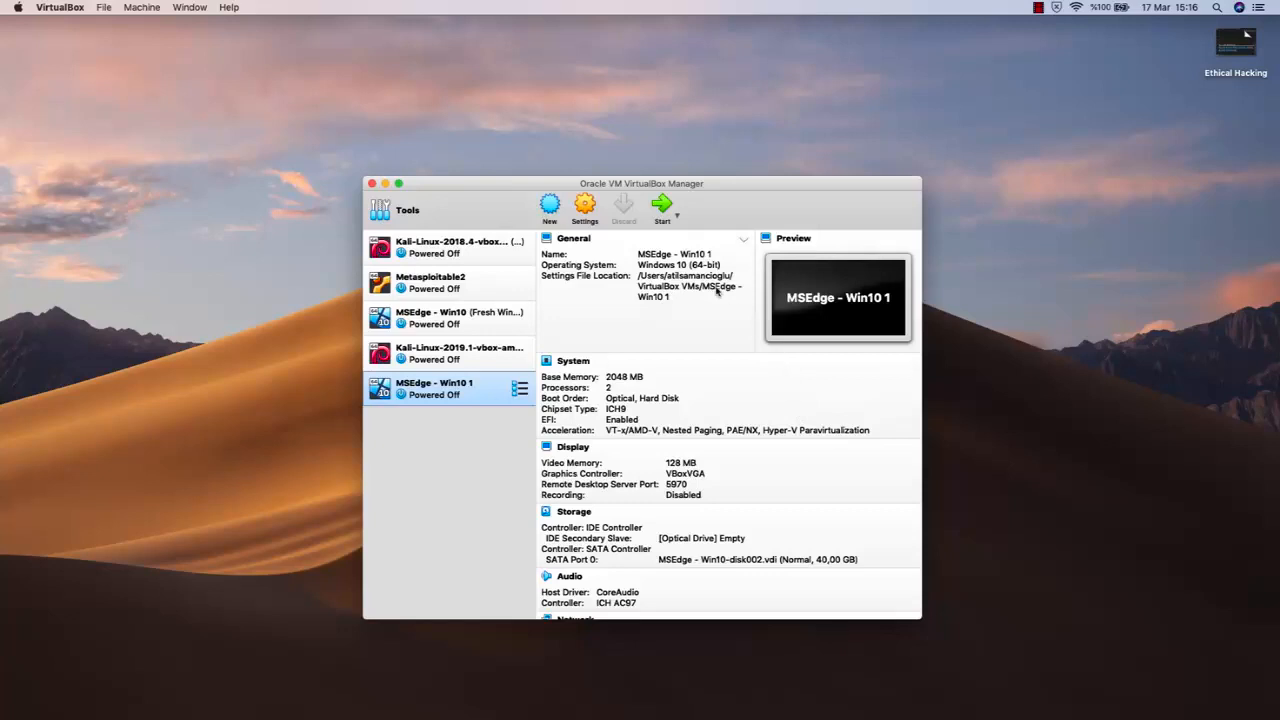
Set Adapter 1's promiscuous mode to Allow All for the Kali-Linux-2019.1-vbox-amd64 machine and save its settings.
left_click(462, 356)
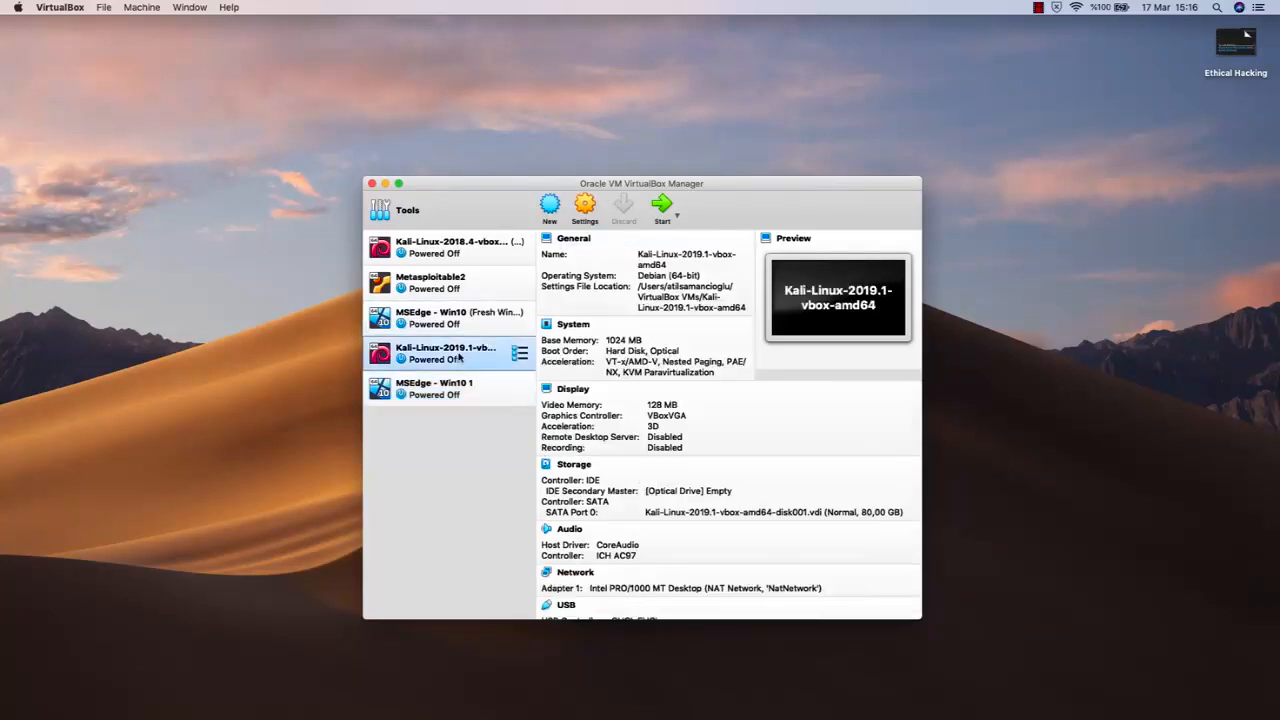
left_click(587, 204)
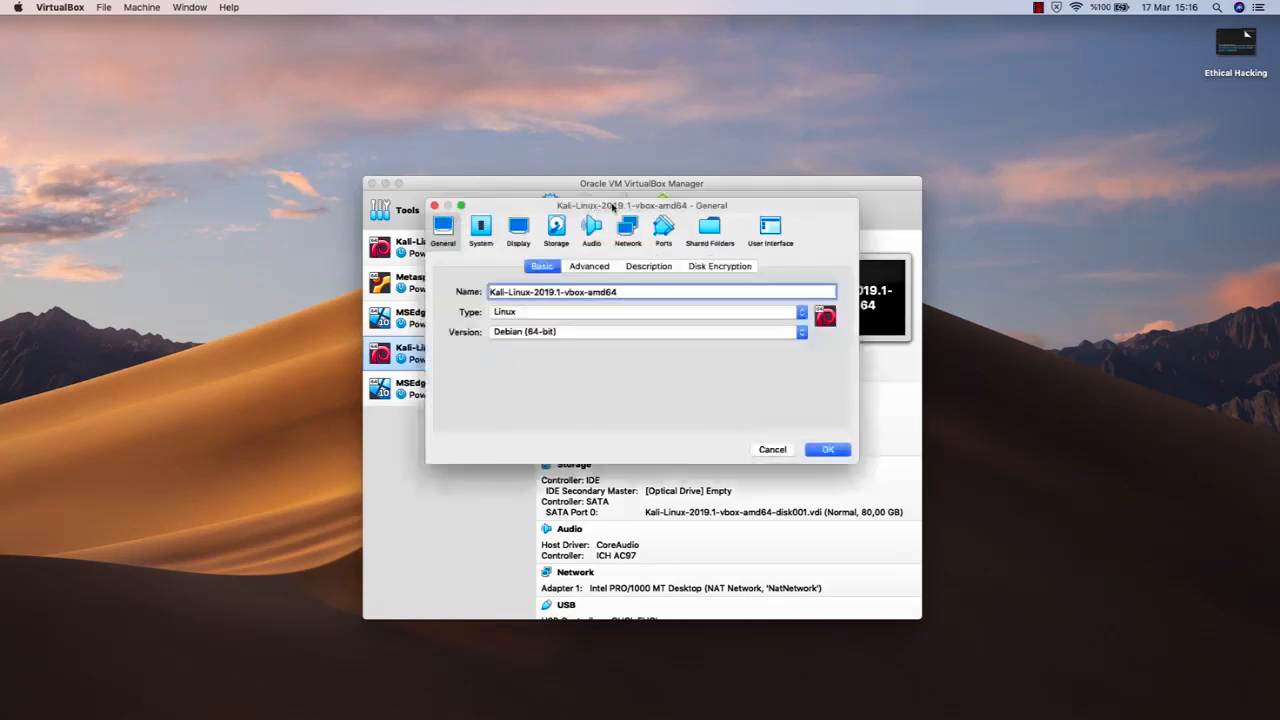
left_click(628, 228)
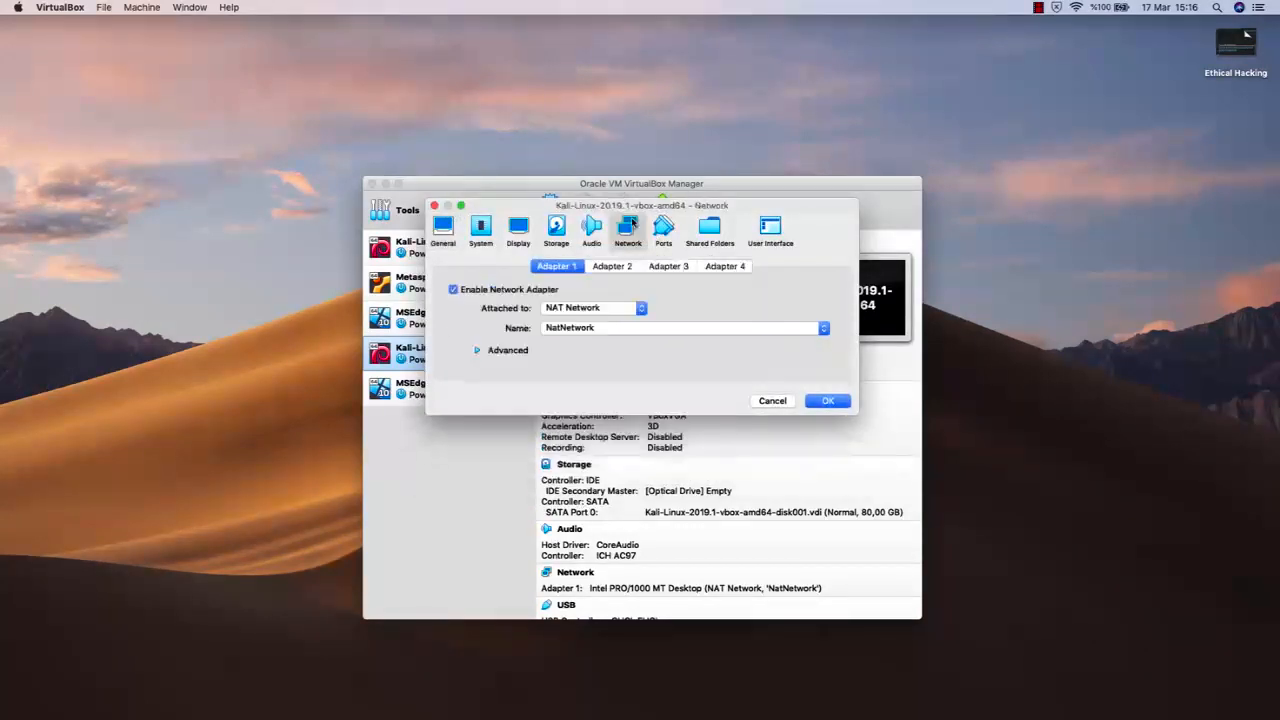
left_click(508, 351)
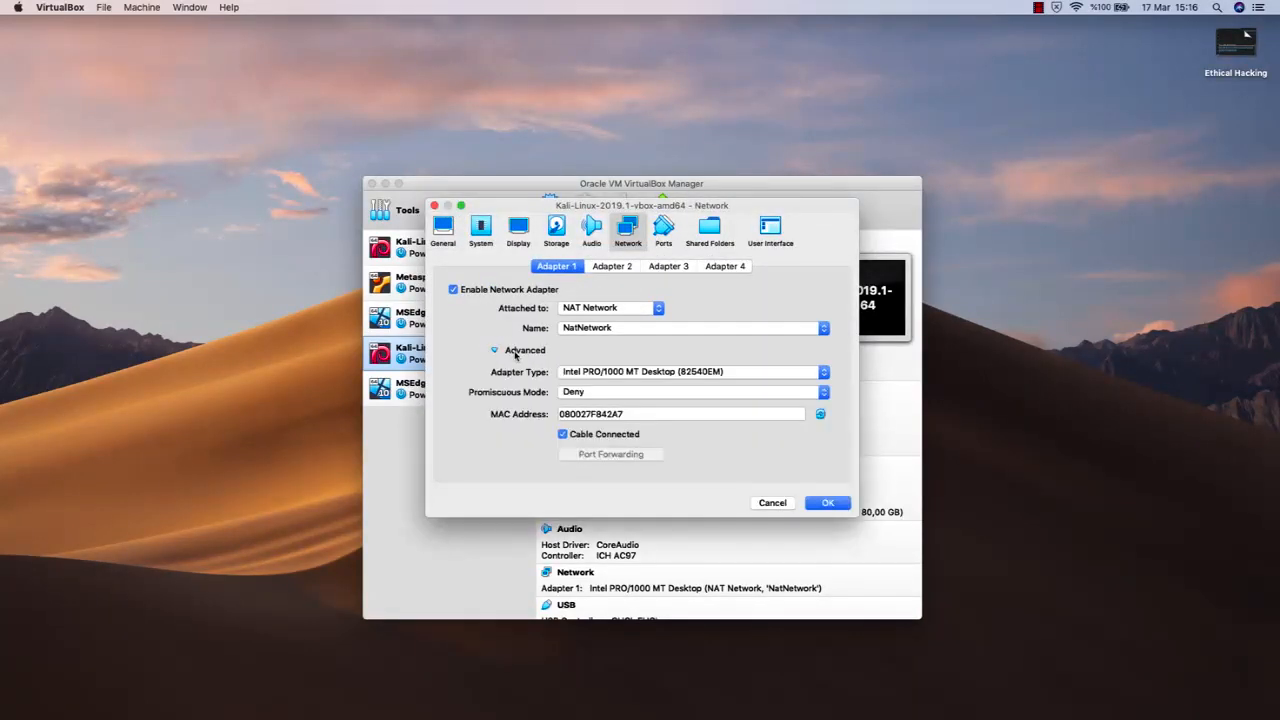
left_click(589, 396)
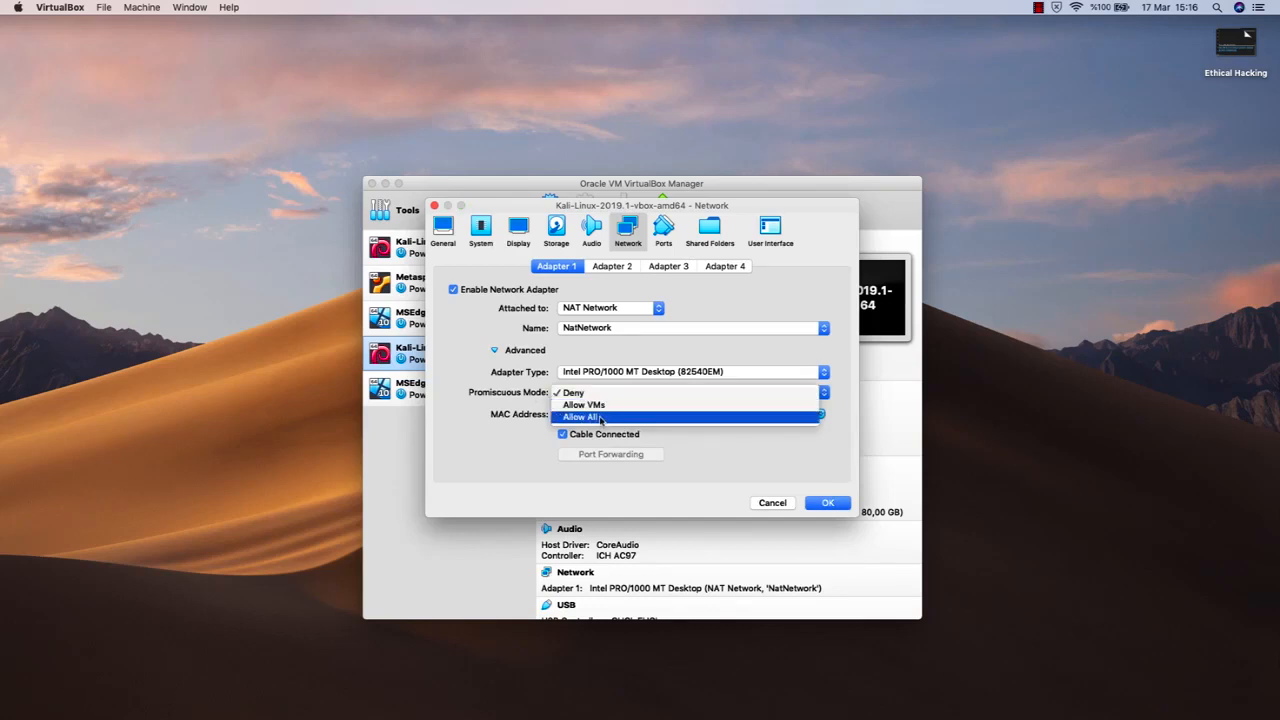
left_click(600, 418)
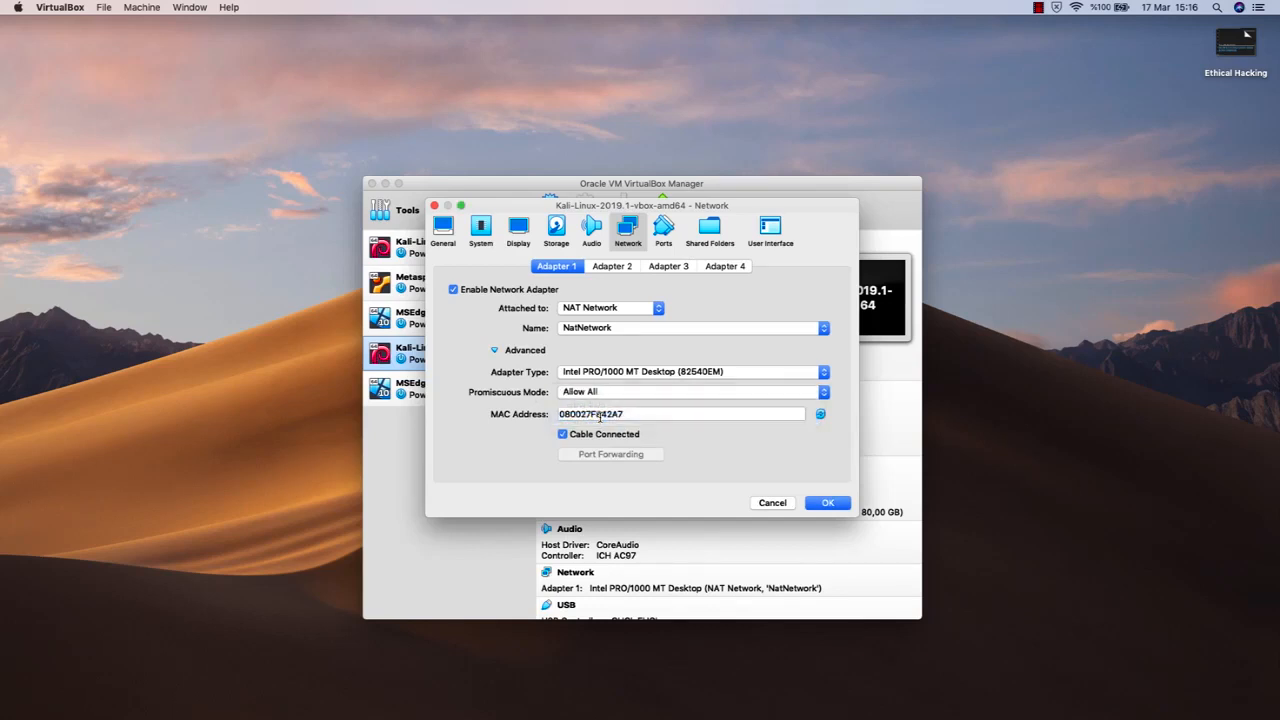
left_click(833, 504)
Start the MSEdge - Win10 1 machine and dismiss the auto capture keyboard notice.
left_click(453, 394)
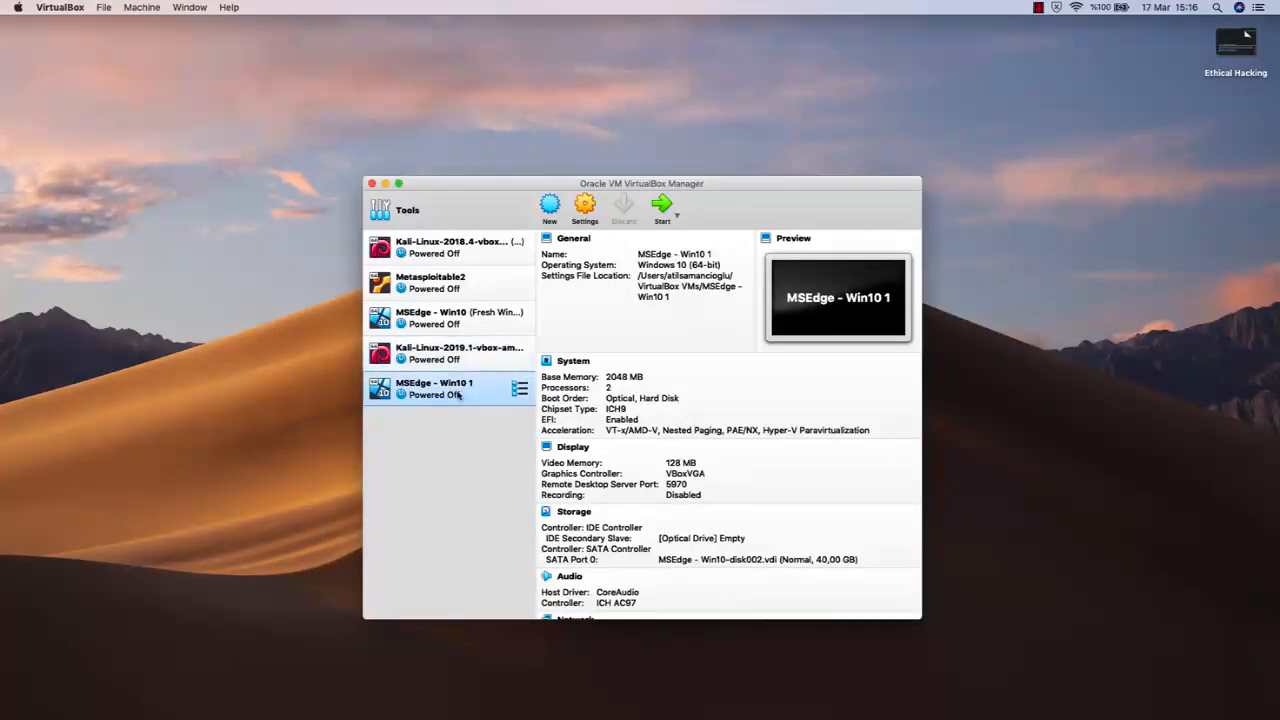
left_click(663, 207)
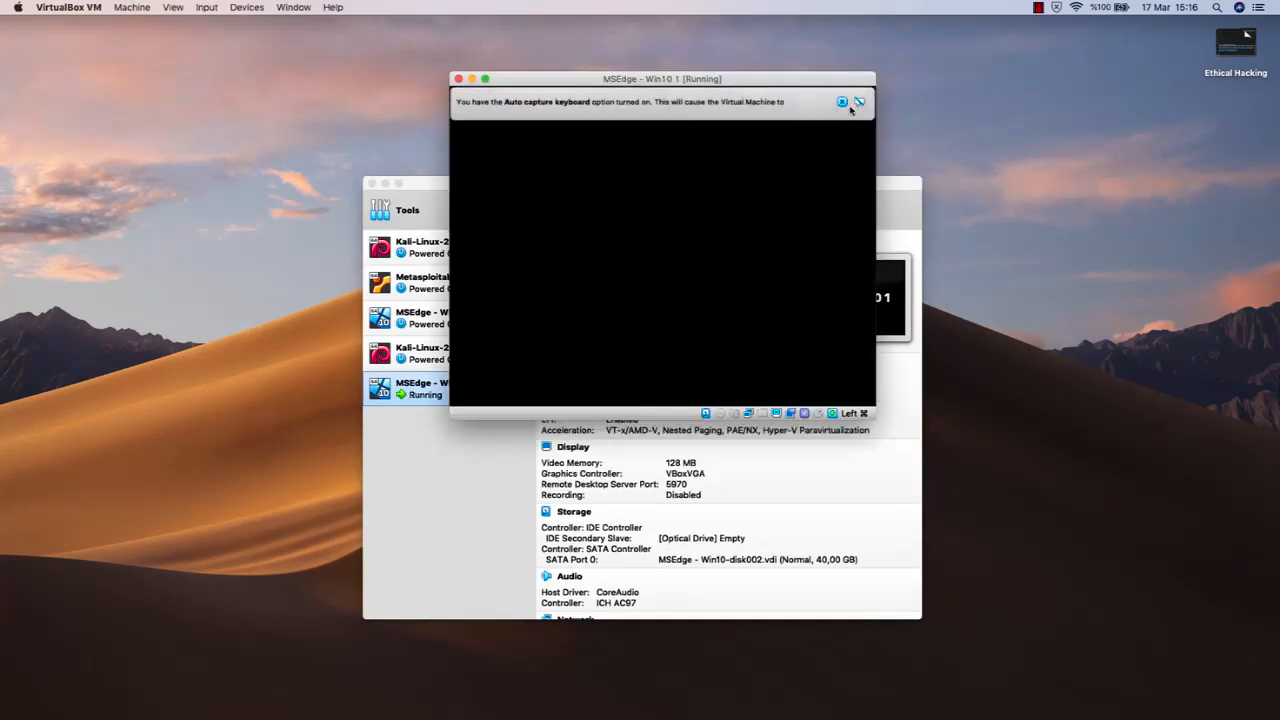
left_click(844, 101)
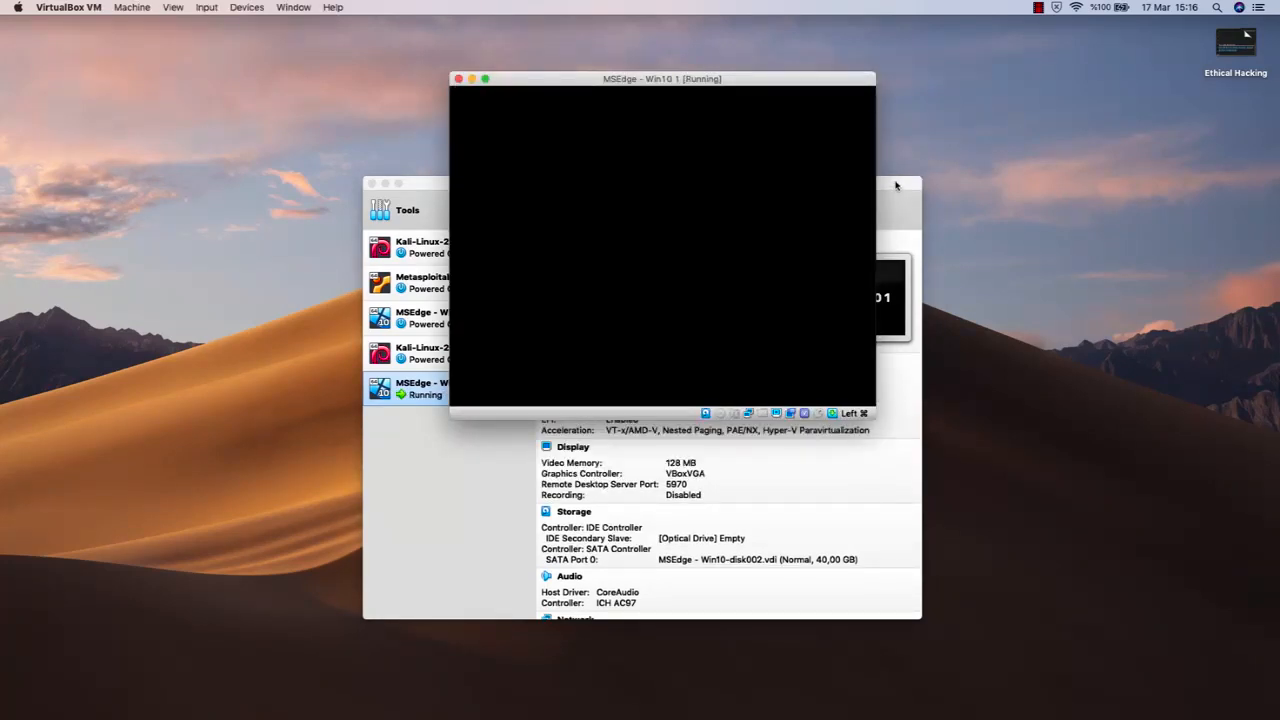
Minimise the VirtualBox Manager window and move the running machine's window to the middle of the desktop.
left_click(896, 185)
double_click(891, 184)
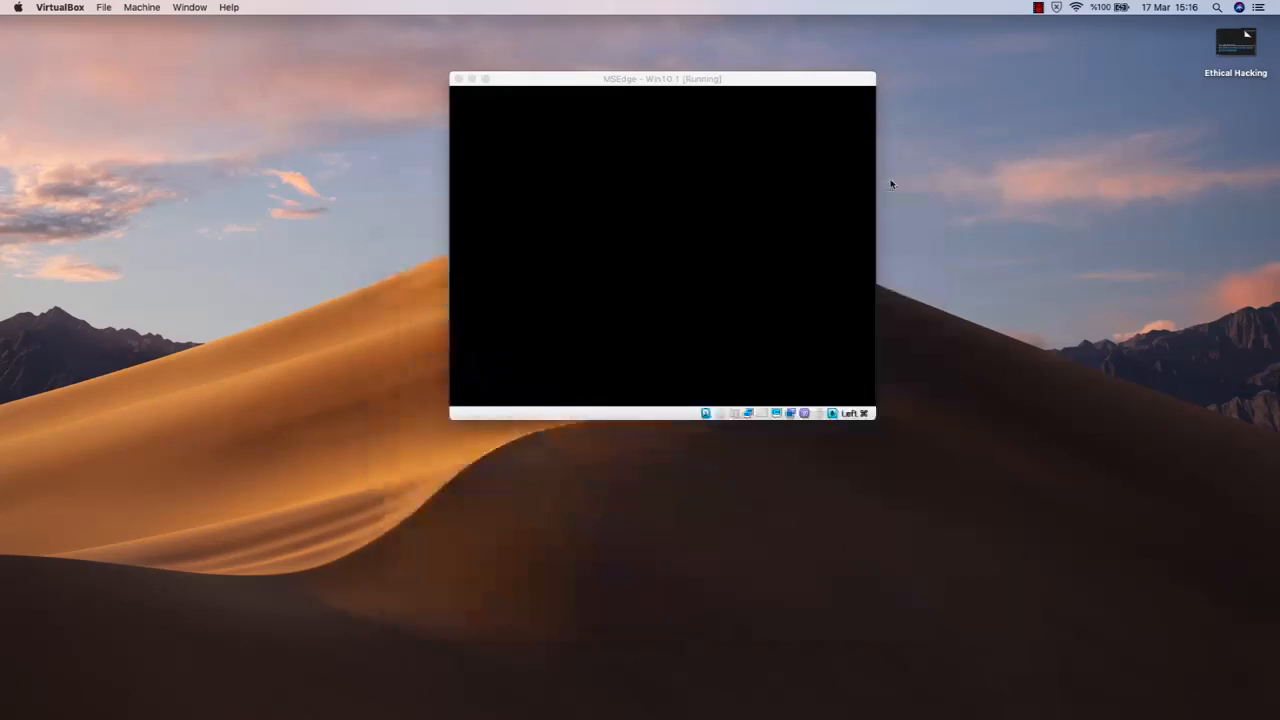
left_click_drag(794, 78, 792, 204)
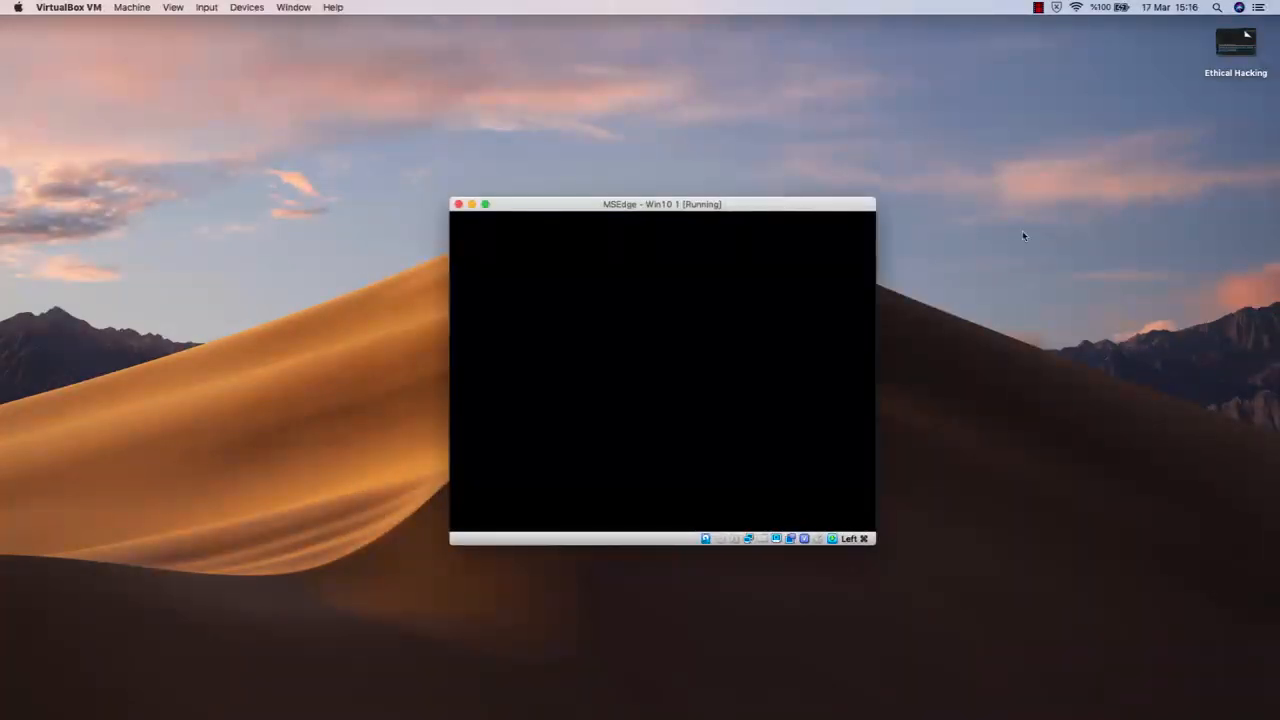
Reposition the running Windows 10 machine's window and dismiss the mouse pointer integration notice.
left_click(1104, 301)
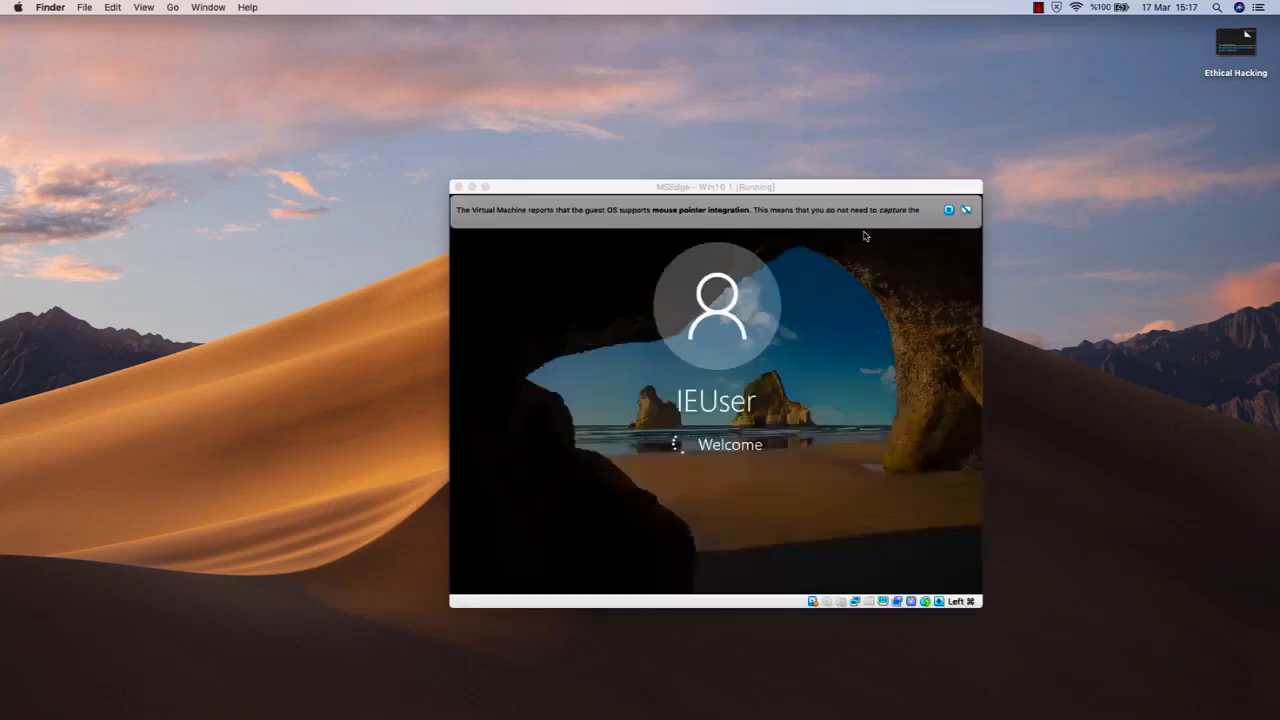
left_click(911, 188)
left_click_drag(911, 188, 839, 136)
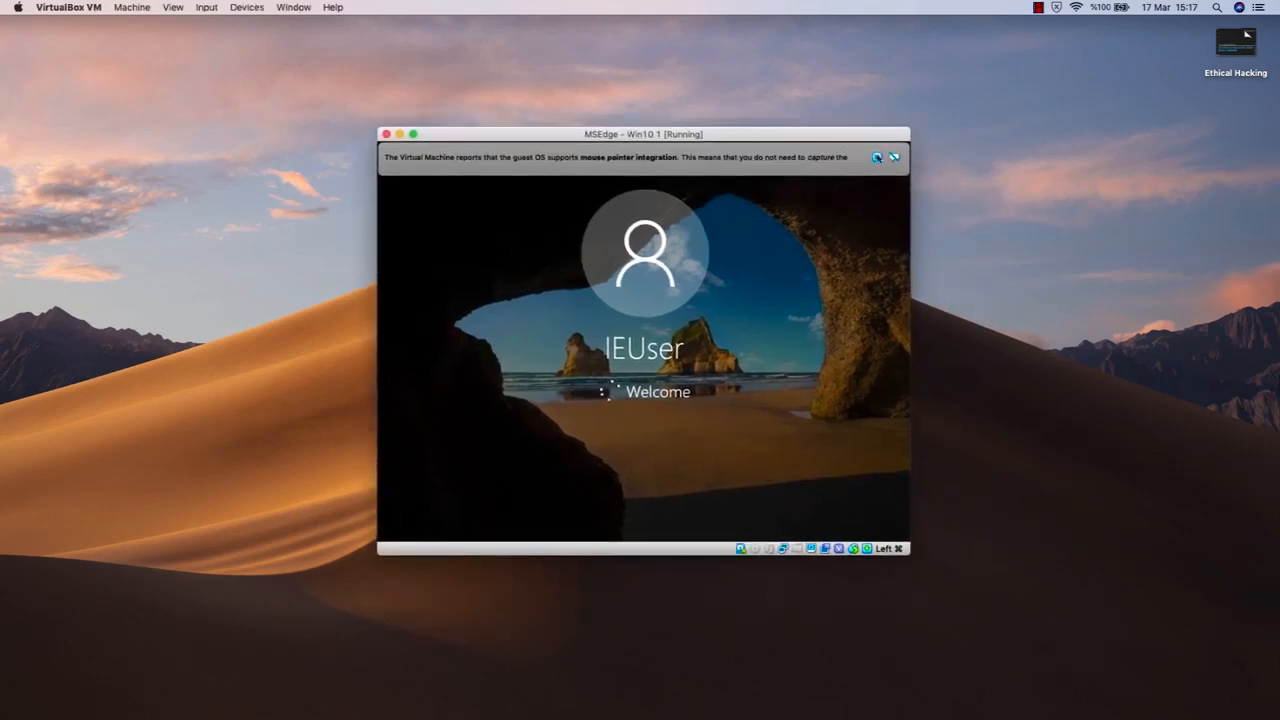
left_click(893, 157)
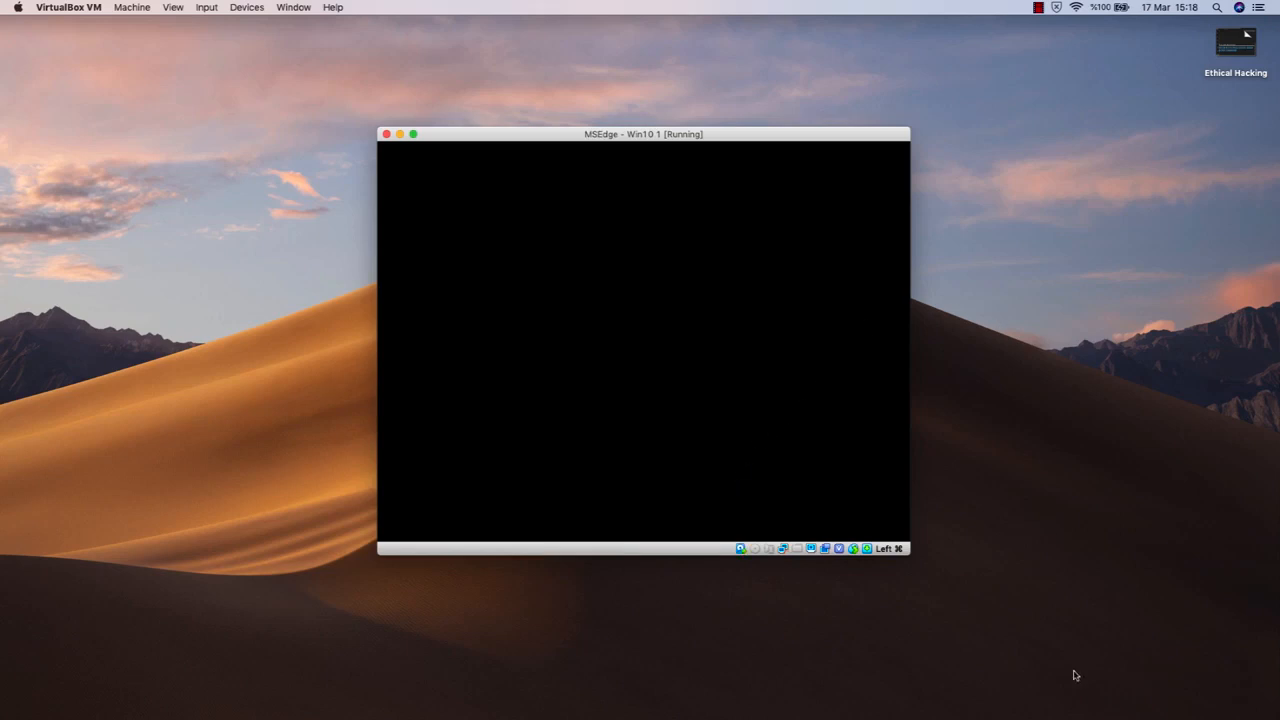
Switch to Safari and reopen Microsoft's Download virtual machines page from the browsing history.
mouse_move(1111, 716)
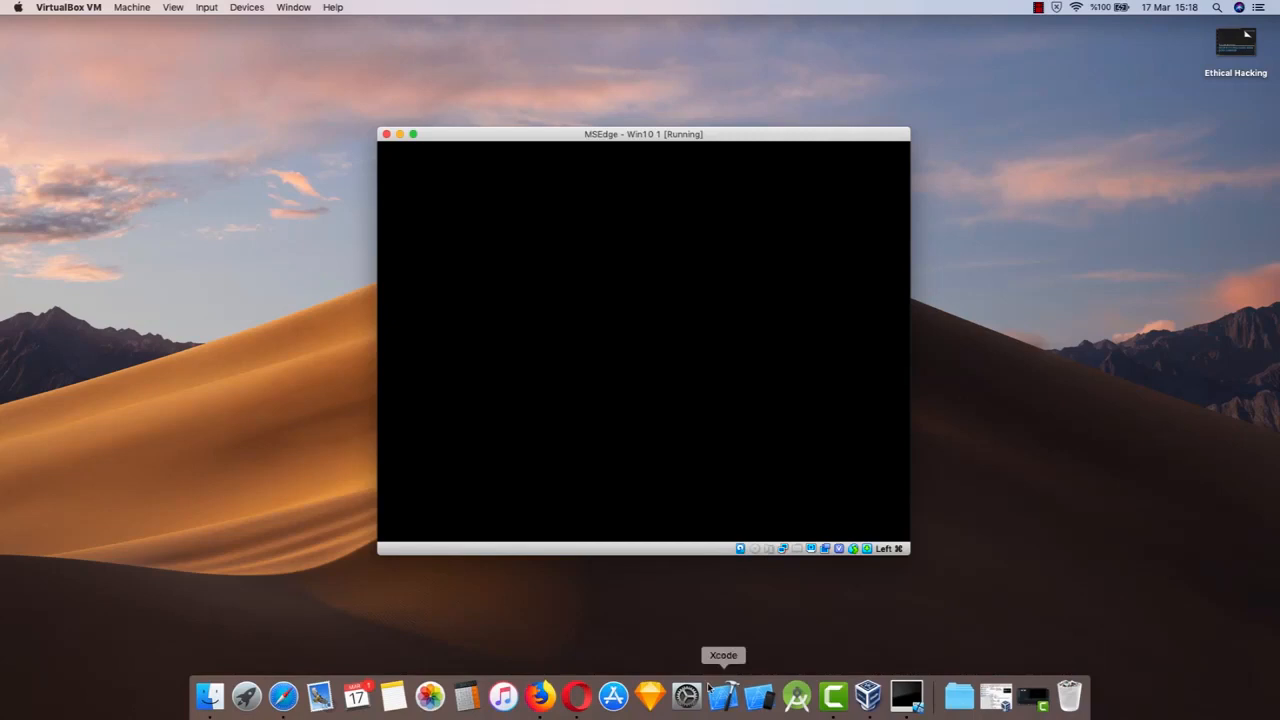
left_click(283, 697)
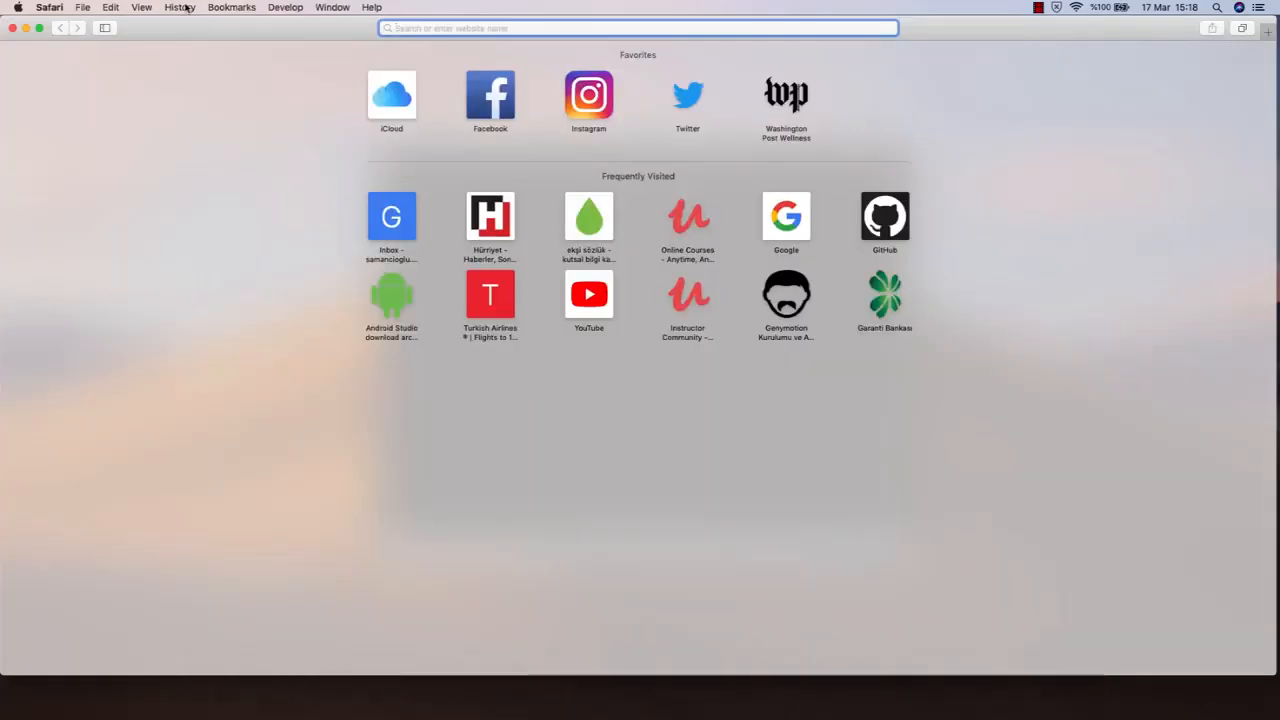
left_click(180, 7)
left_click(243, 150)
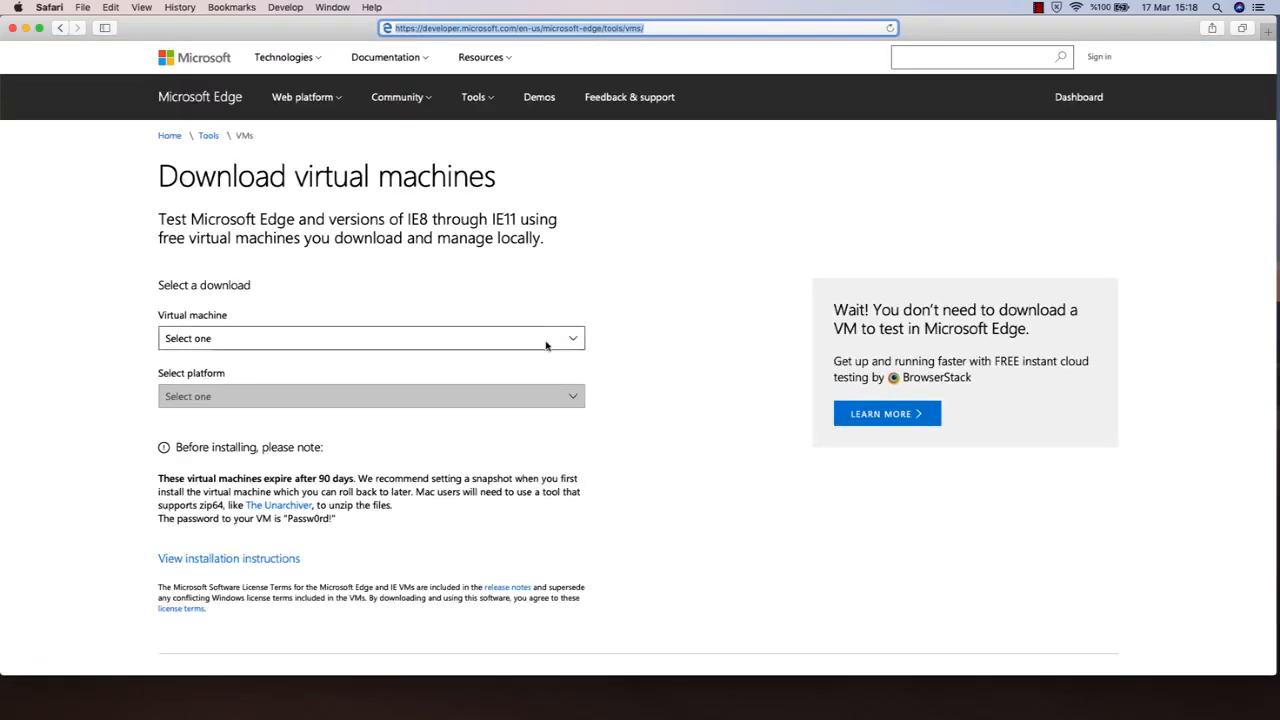
Find the virtual machine's login password in the notes to read before installing and magnify that passage.
scroll(503, 305, "down", 3)
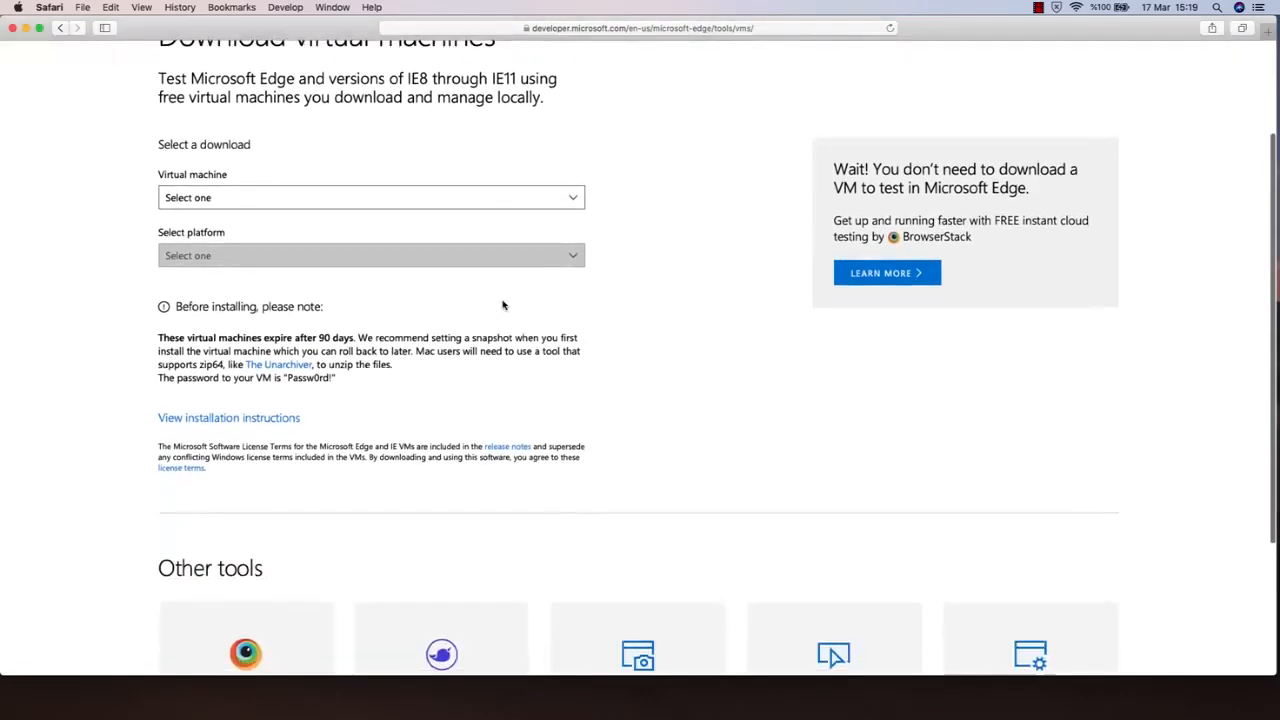
scroll(358, 363, "up", 2)
scroll(358, 363, "up", 4)
scroll(359, 363, "left", 3)
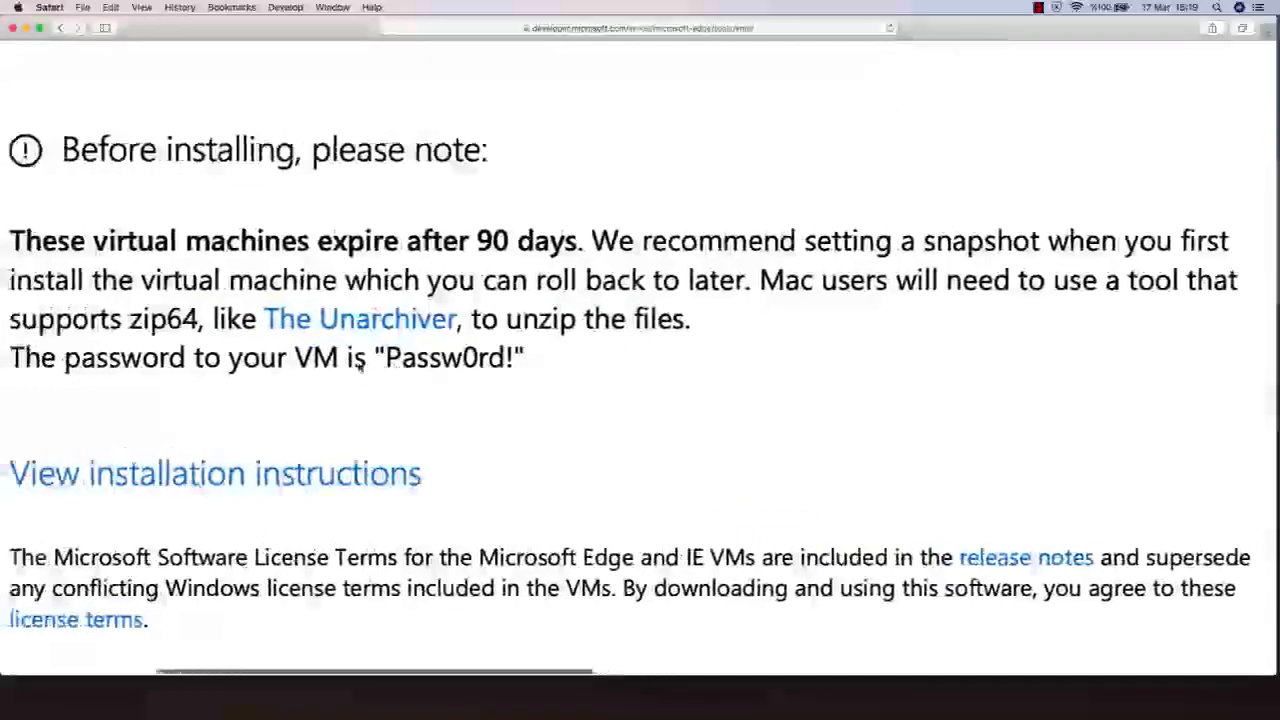
left_click_drag(448, 360, 567, 362)
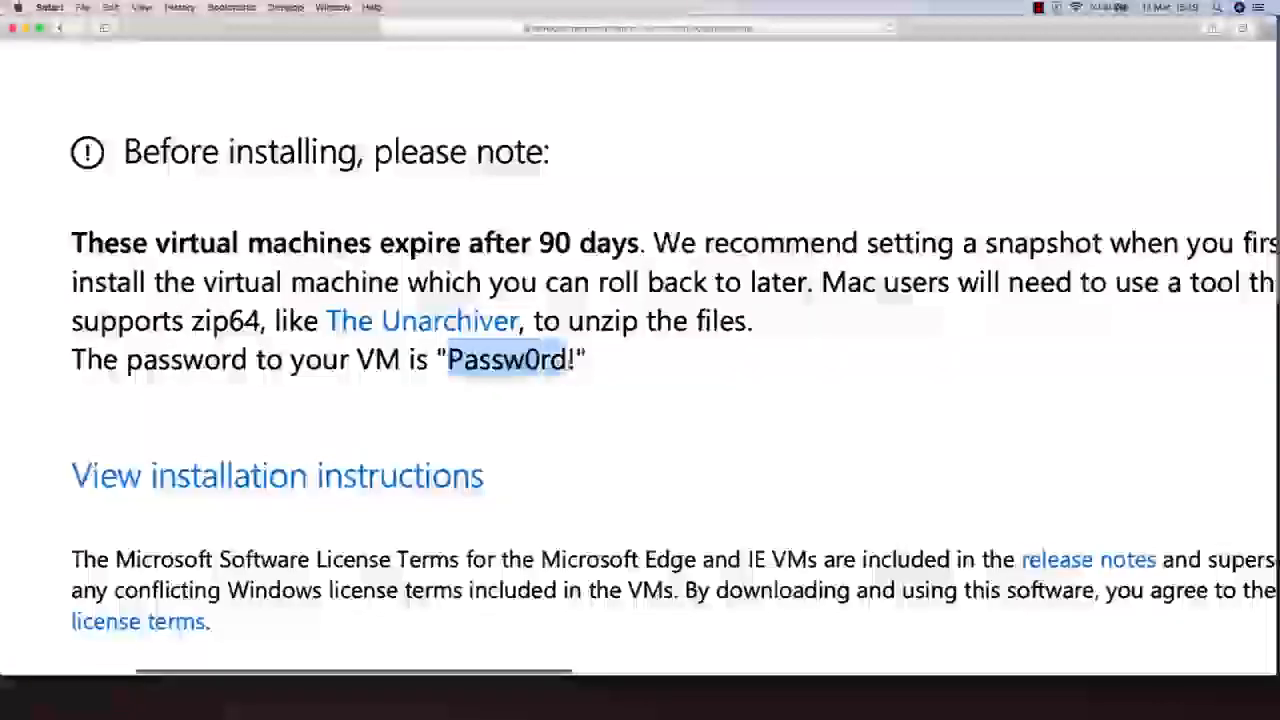
left_click(494, 368)
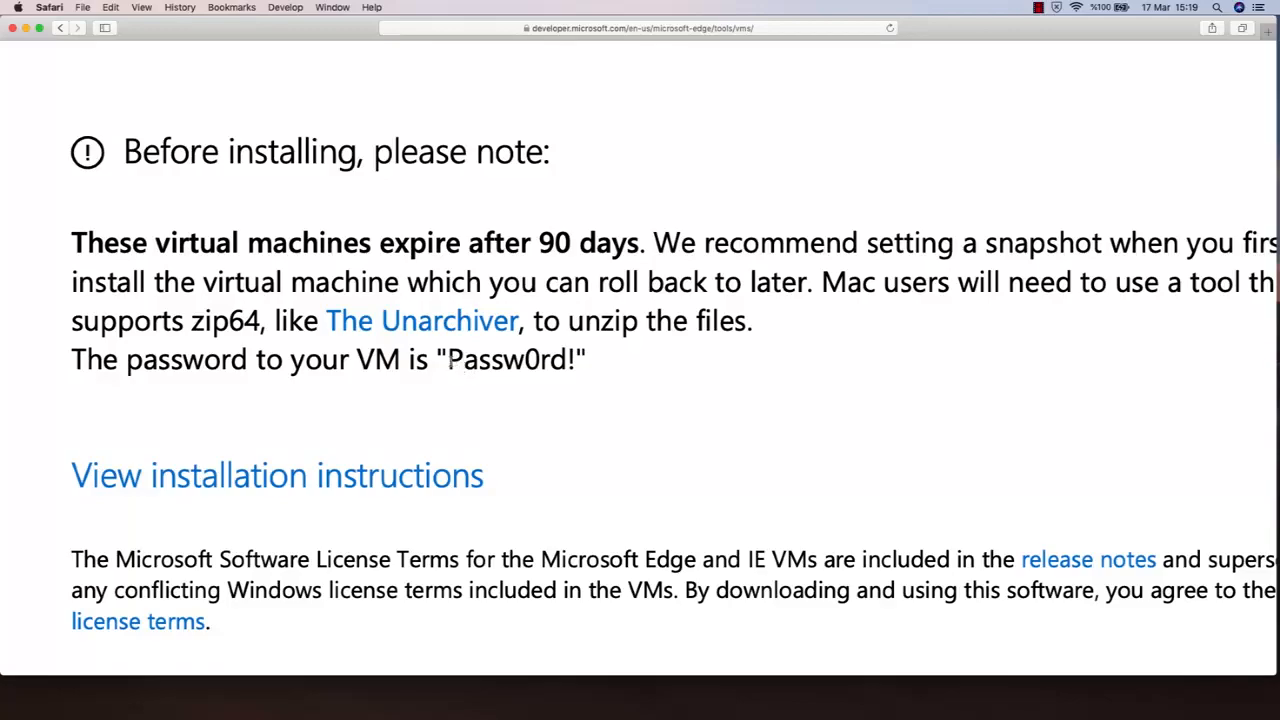
Close the Safari window, return to the running Windows 10 machine and show it in full screen.
scroll(607, 470, "down", 5)
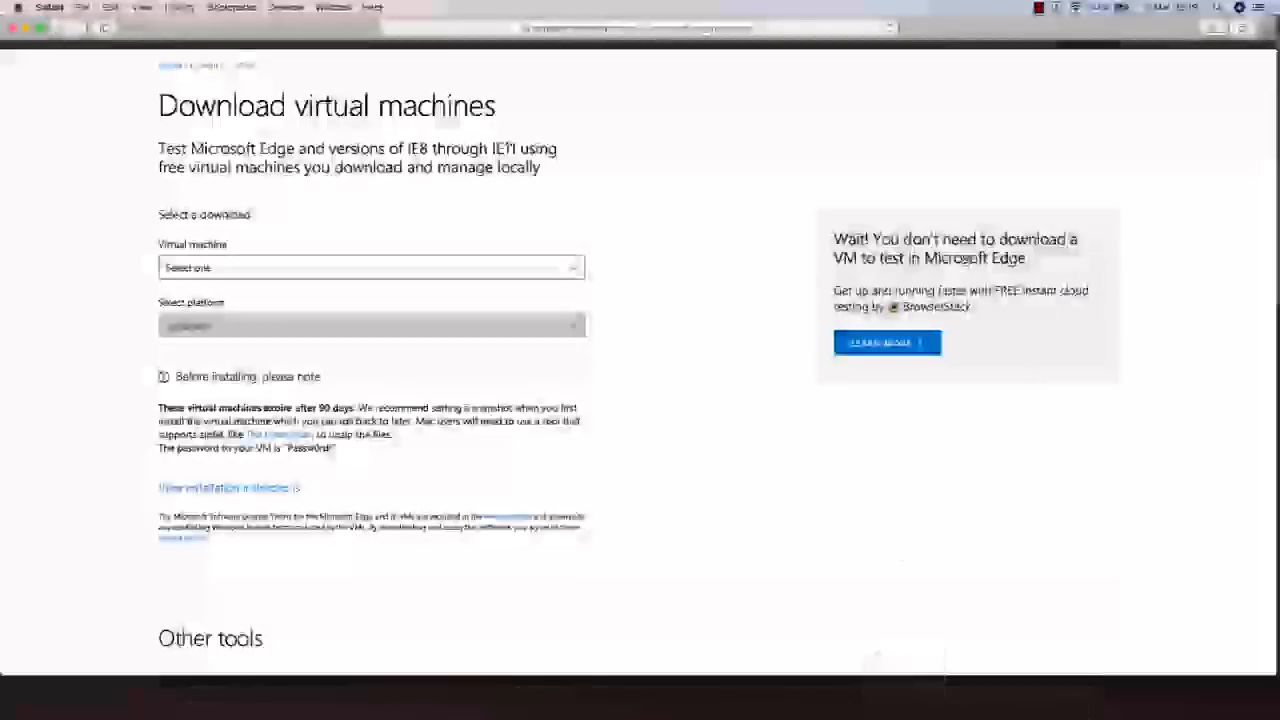
left_click(12, 28)
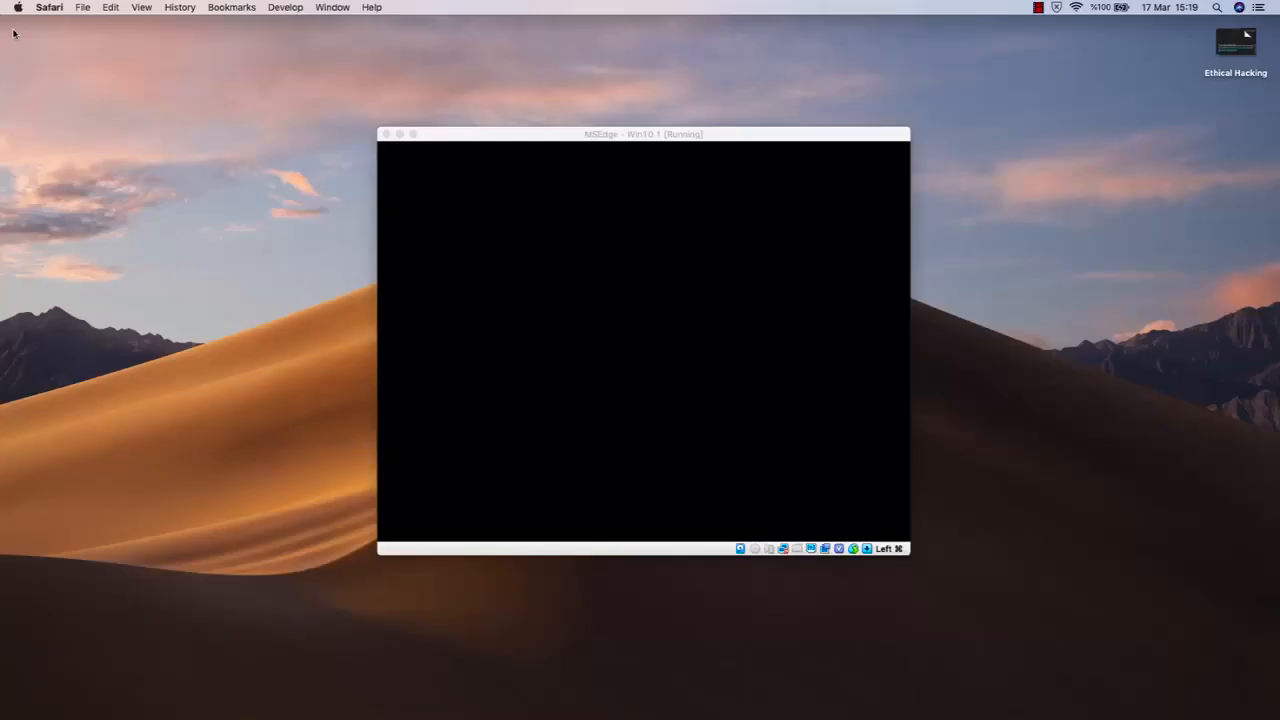
left_click(518, 130)
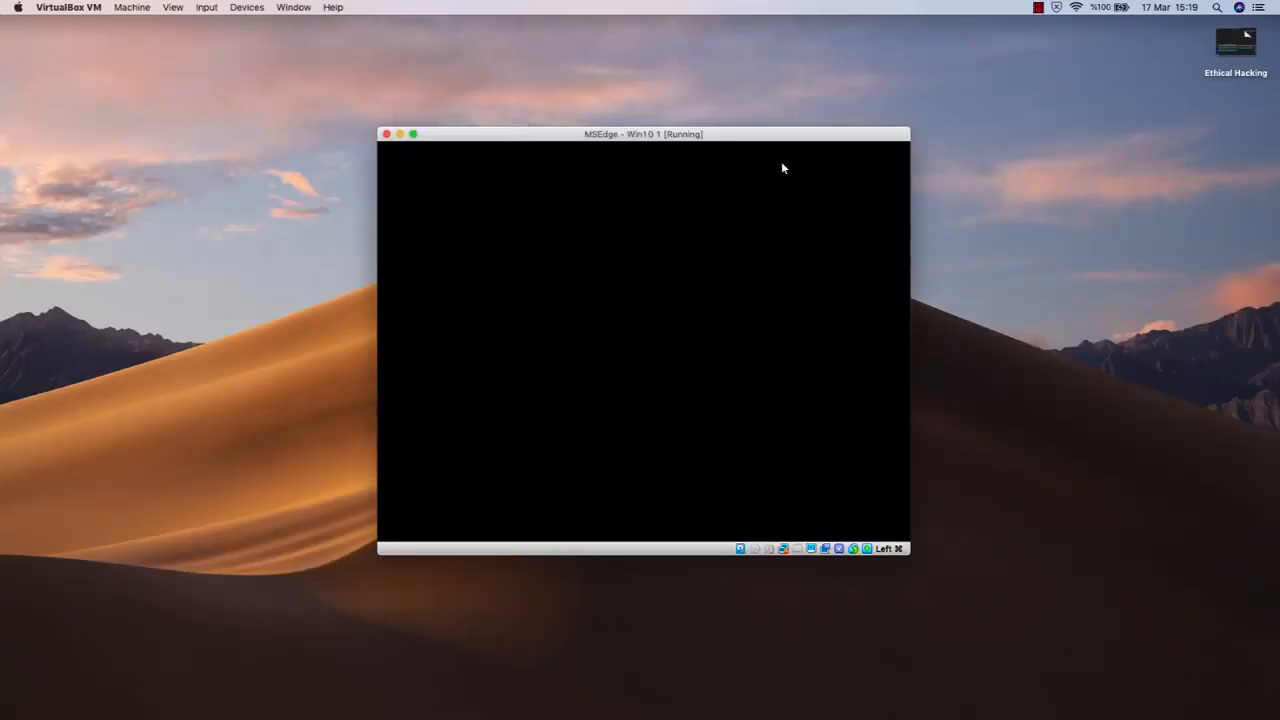
left_click(1097, 246)
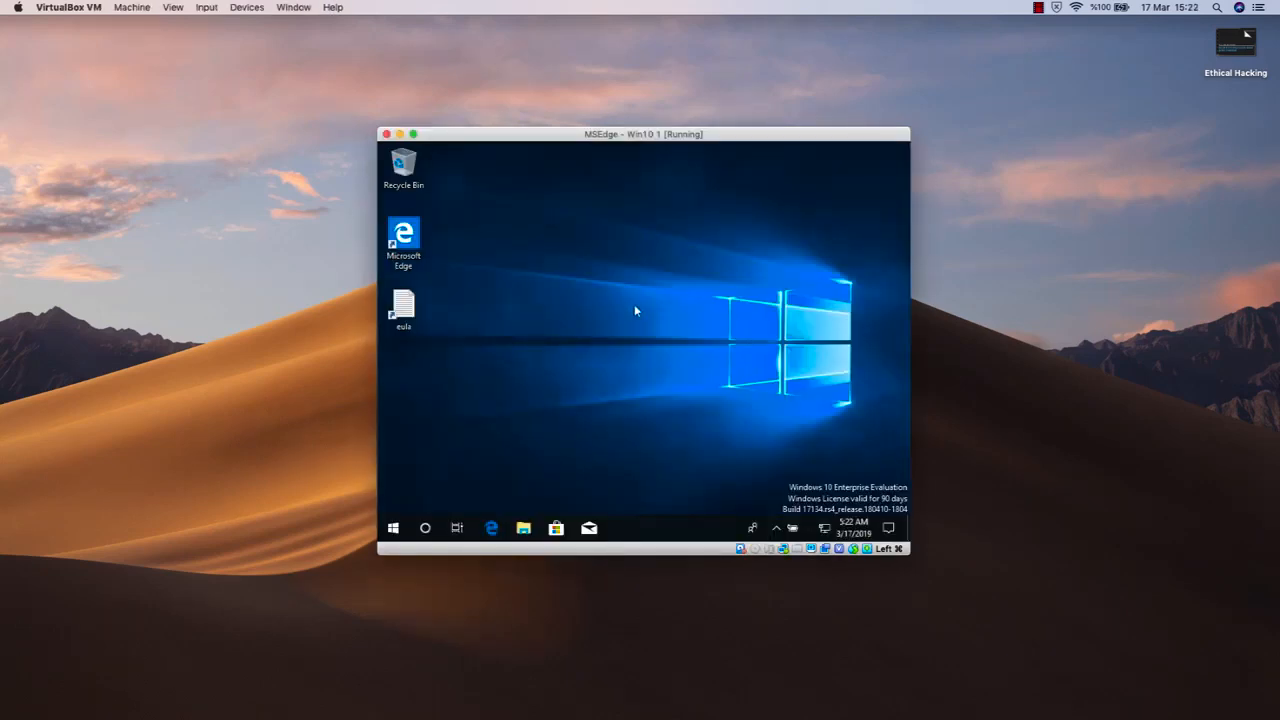
left_click_drag(565, 137, 565, 136)
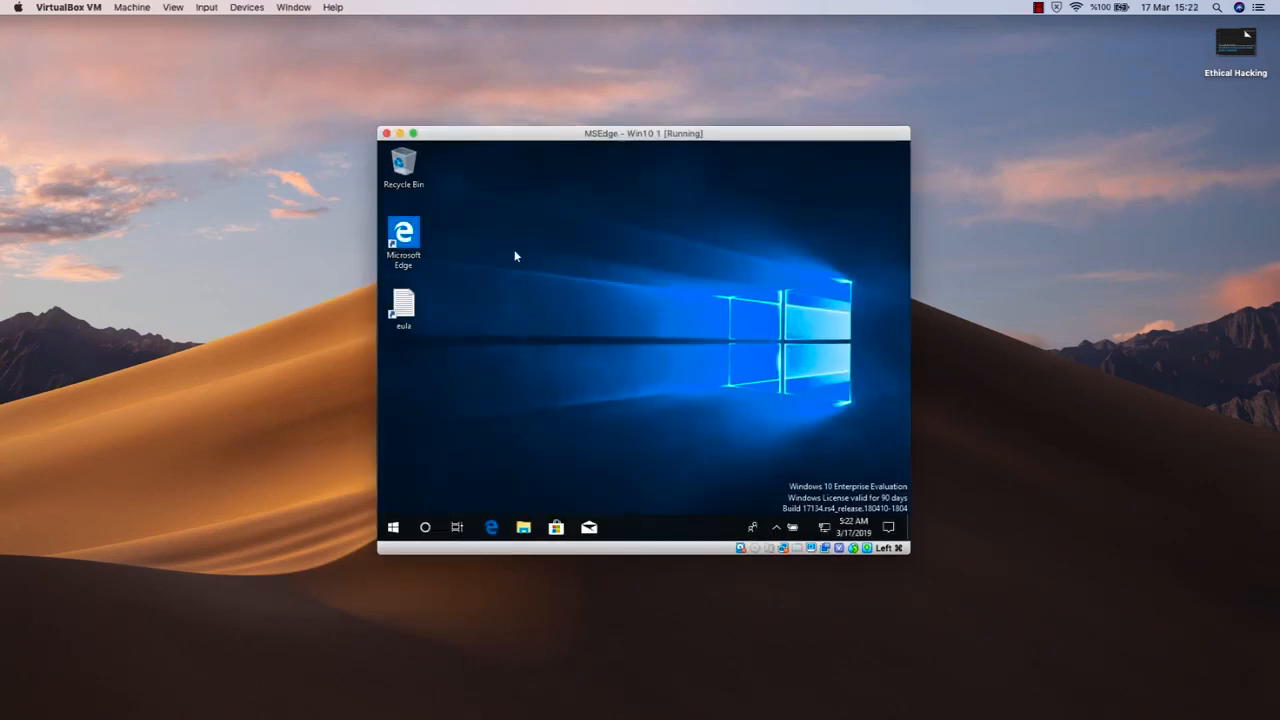
left_click(414, 135)
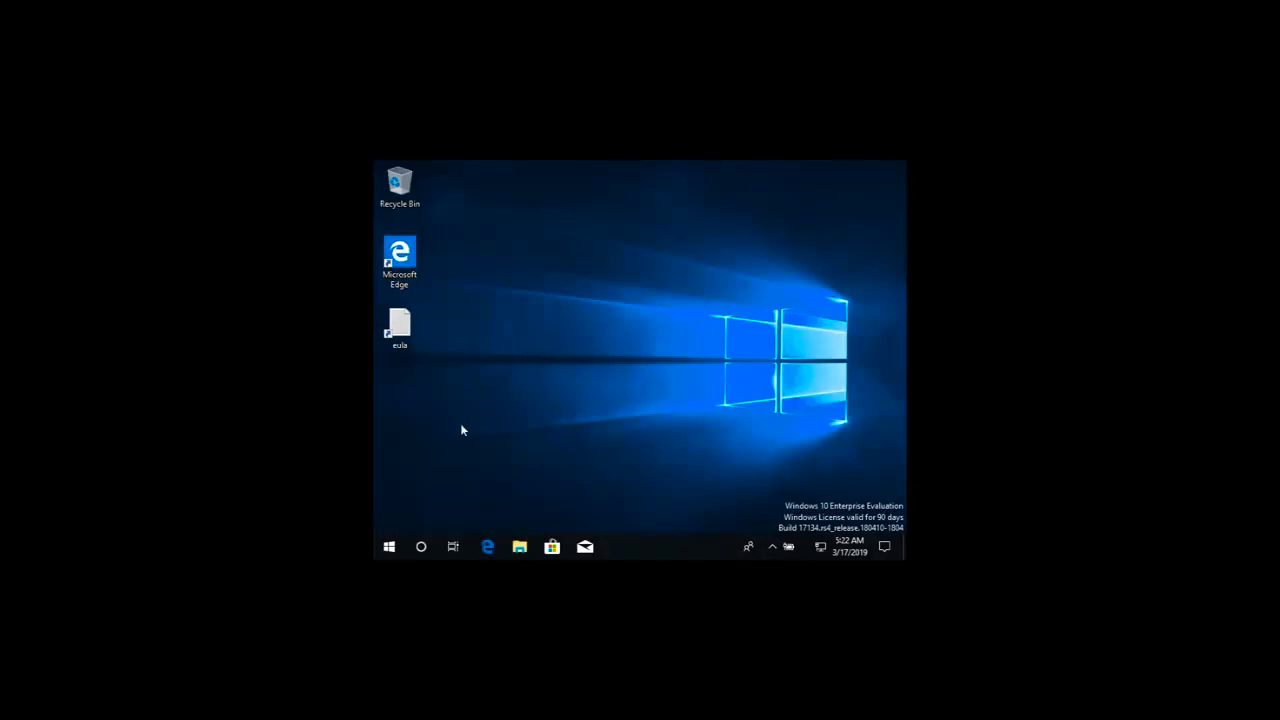
Set the Windows 10 machine's display resolution to 1280 × 1024, keep the changes and close the display settings.
right_click(610, 299)
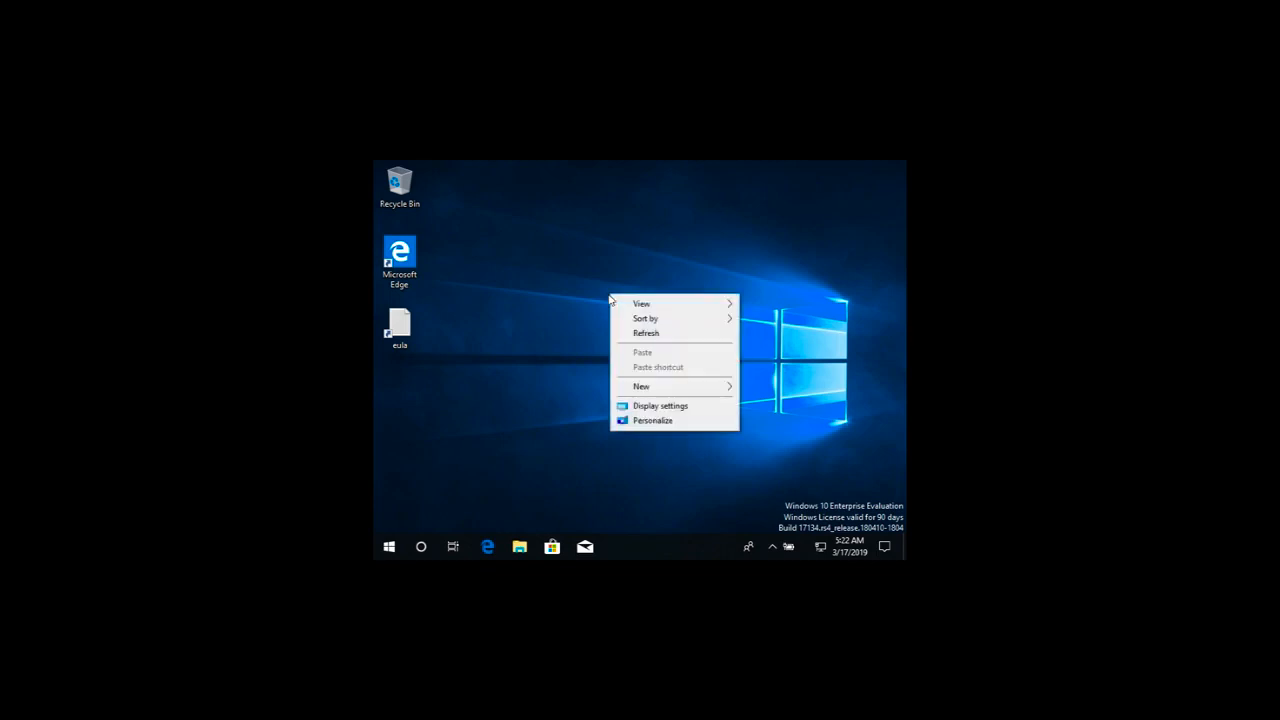
left_click(662, 406)
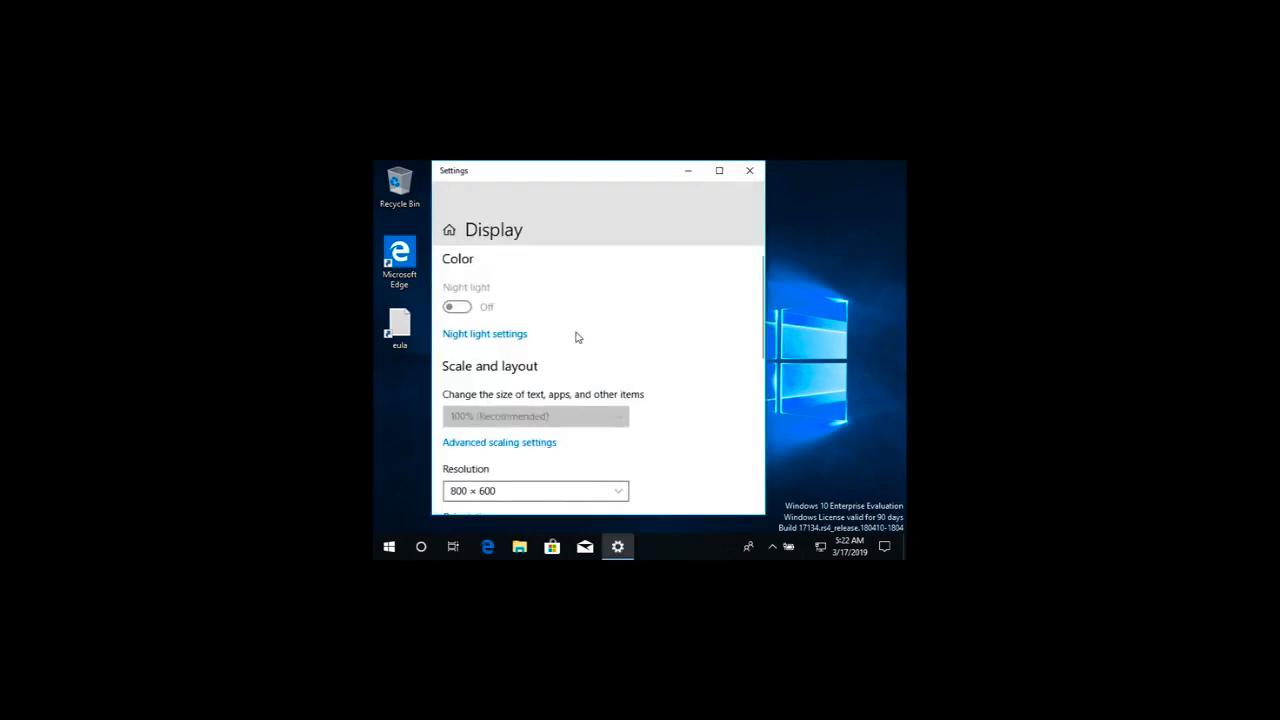
scroll(578, 337, "down", 2)
left_click(577, 388)
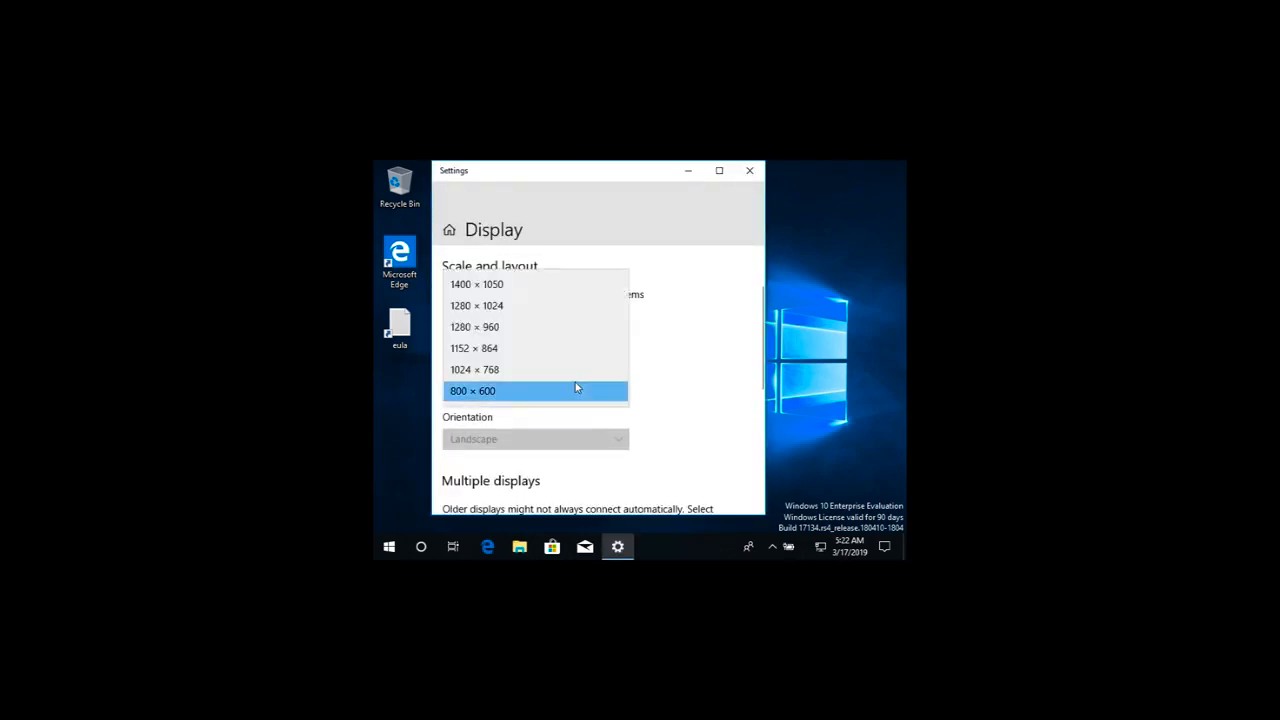
left_click(575, 308)
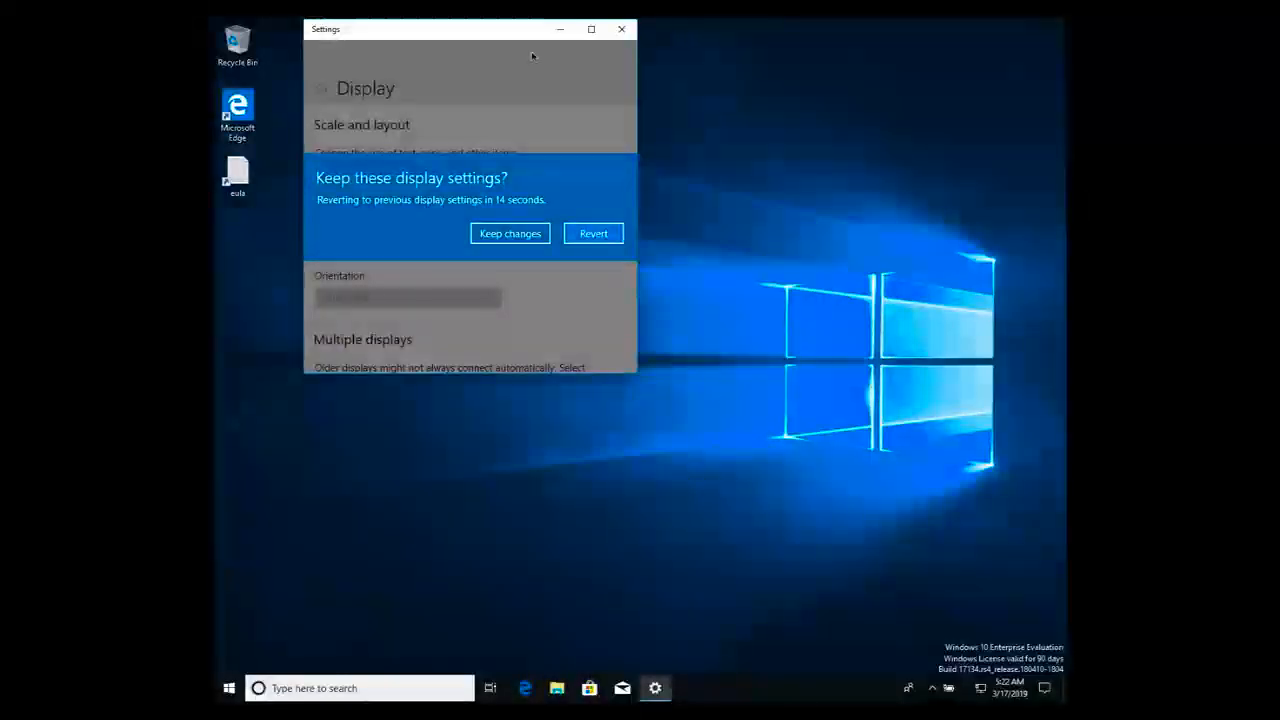
left_click(533, 235)
left_click(621, 30)
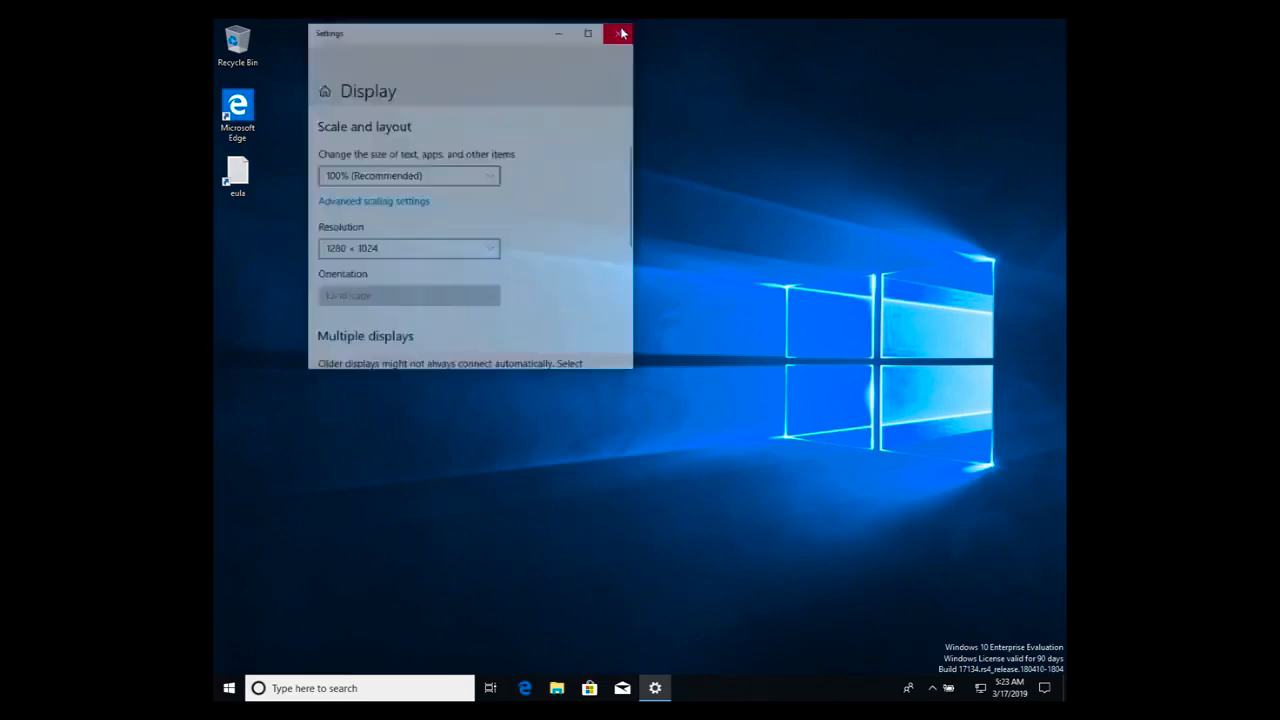
Search Windows for "sett" and open the Settings app.
mouse_move(595, 2)
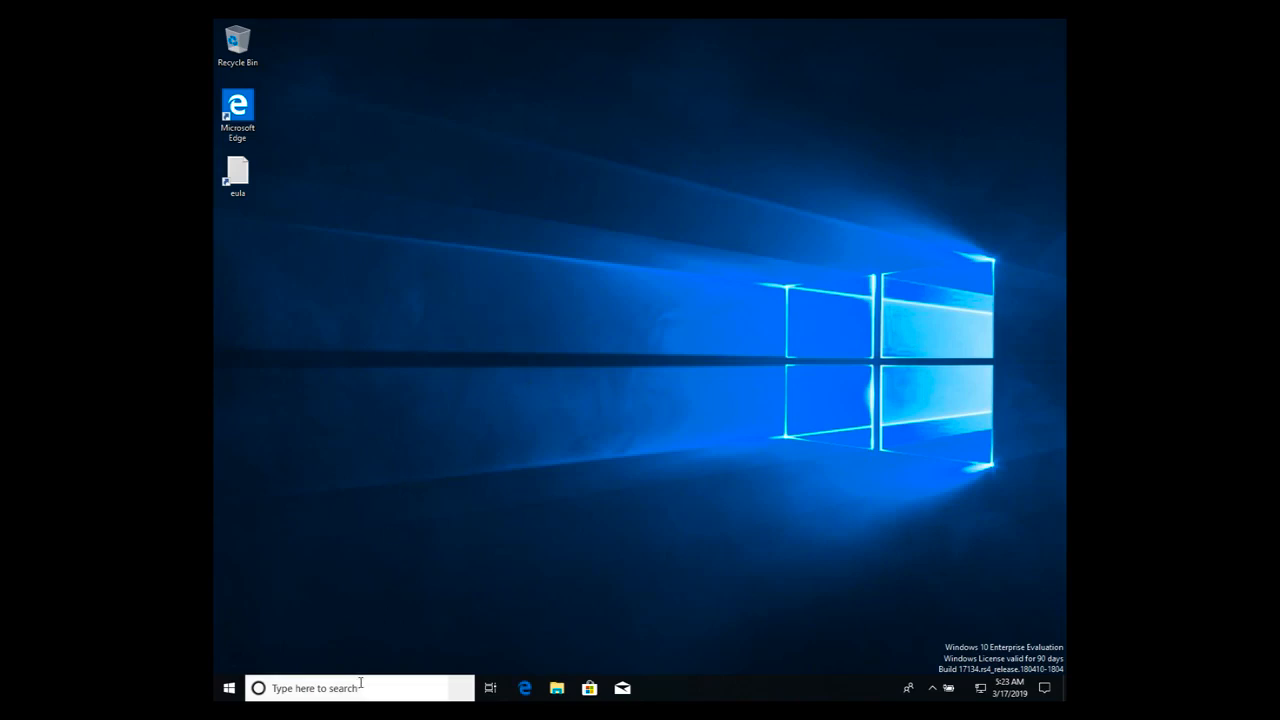
left_click(229, 689)
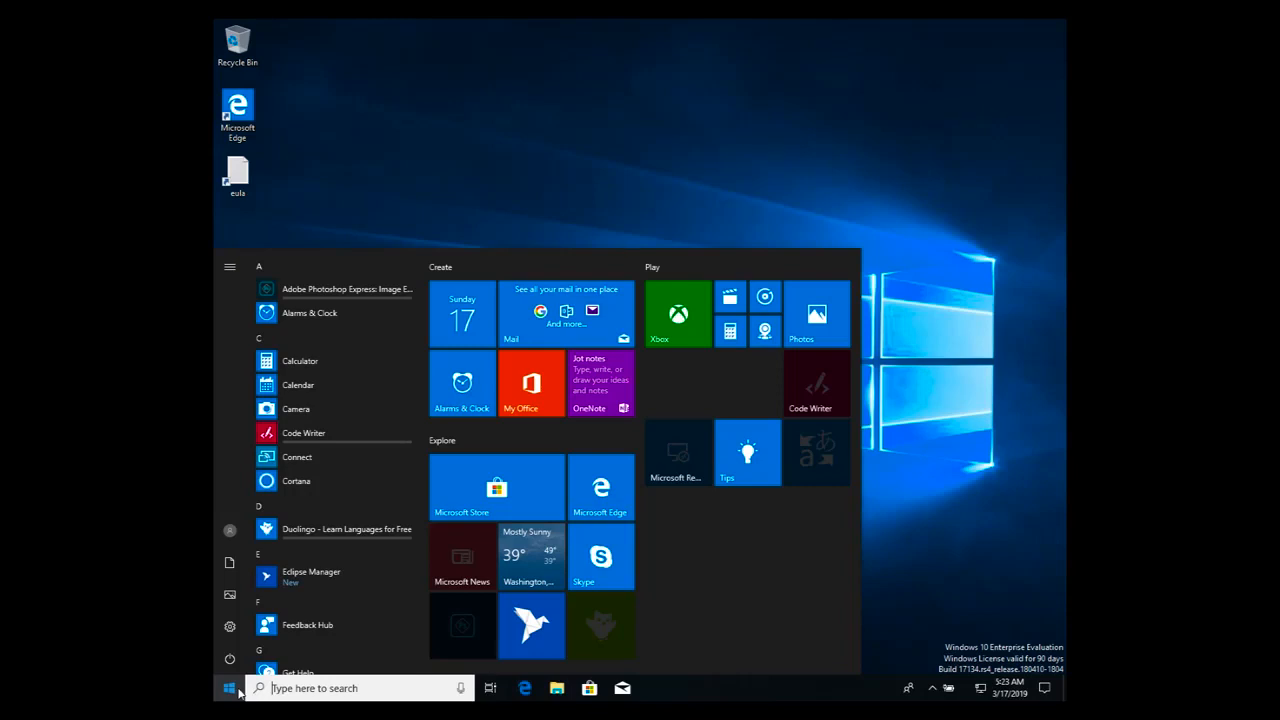
type("sett")
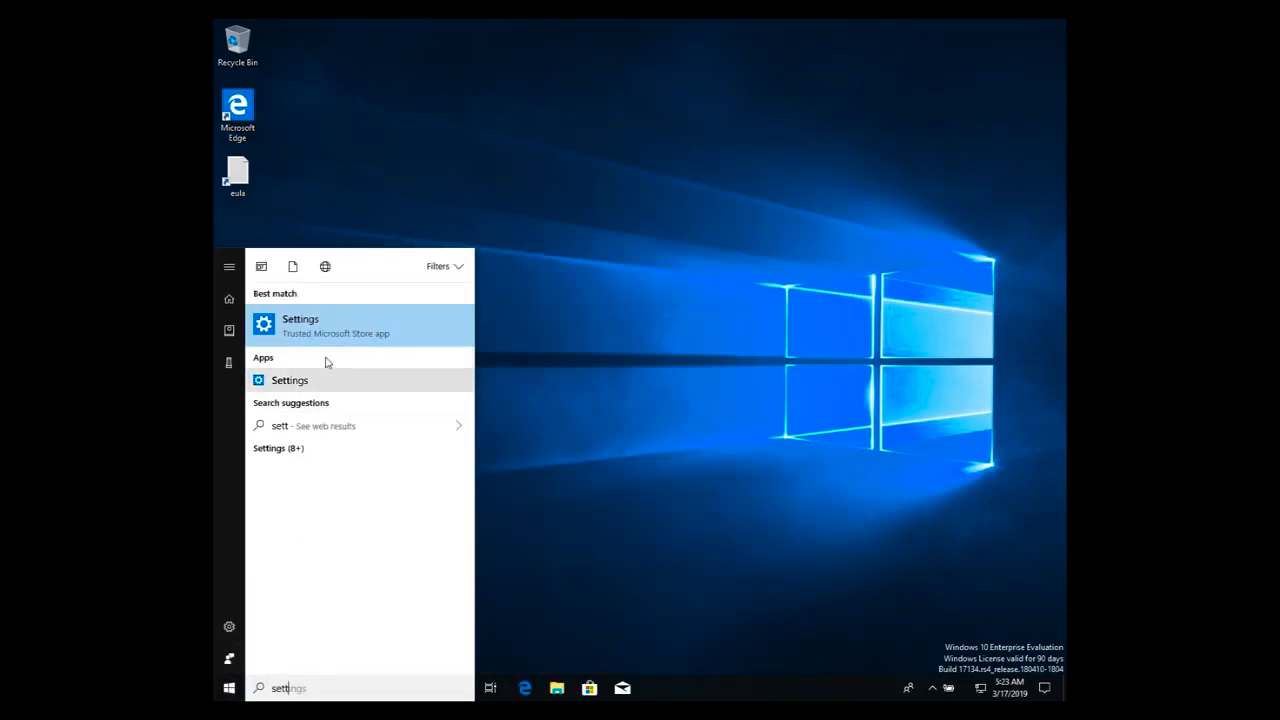
left_click(346, 329)
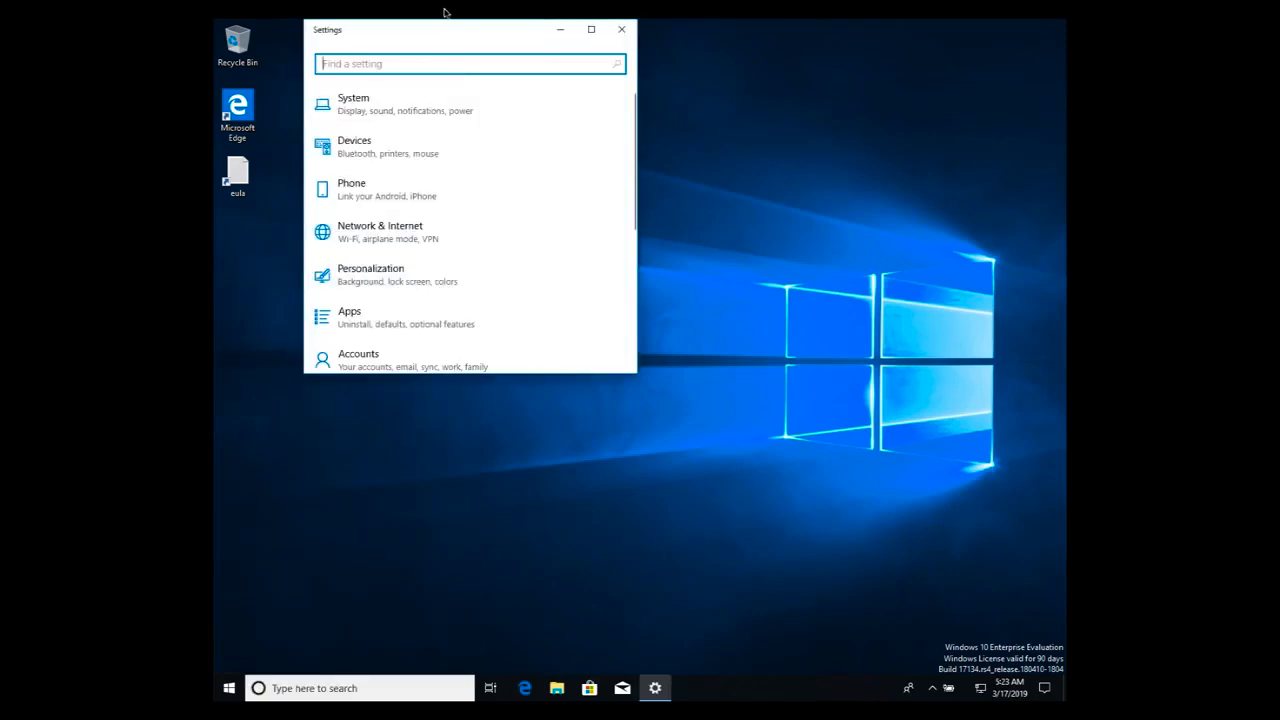
Enlarge the Settings window and place it around the middle of the Windows desktop.
left_click_drag(434, 34, 626, 131)
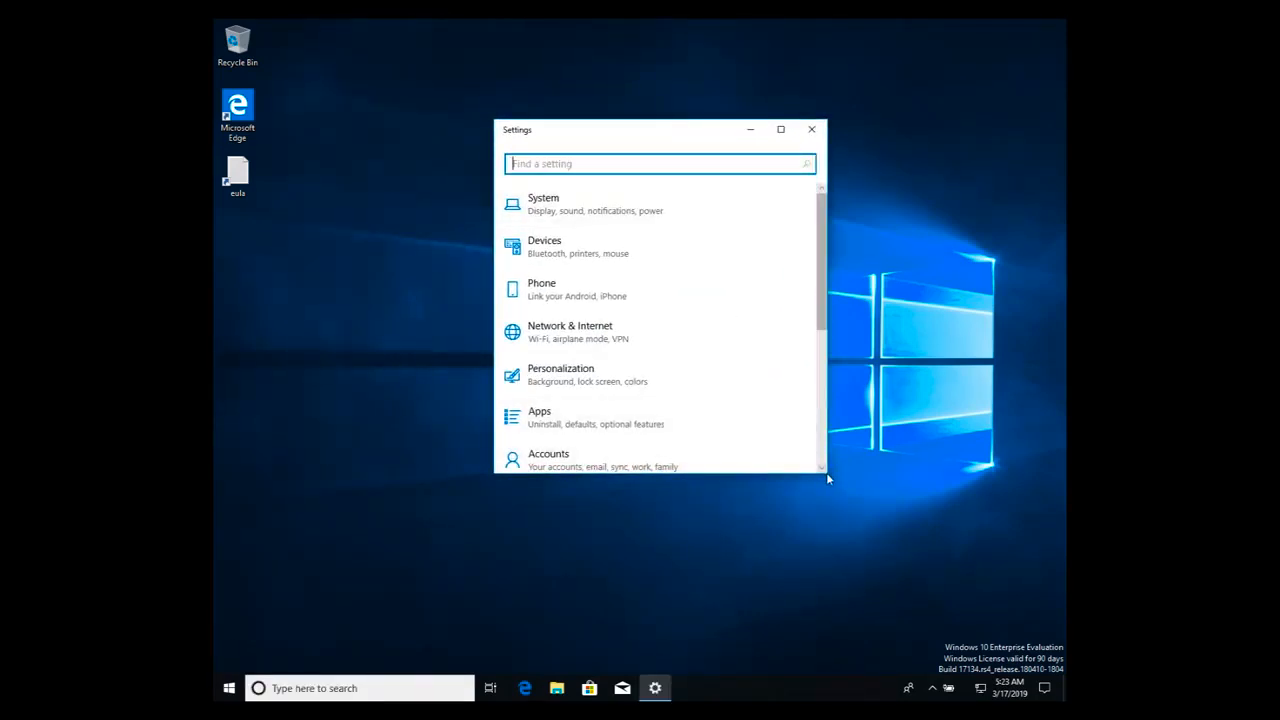
left_click_drag(825, 472, 975, 572)
left_click_drag(714, 139, 650, 114)
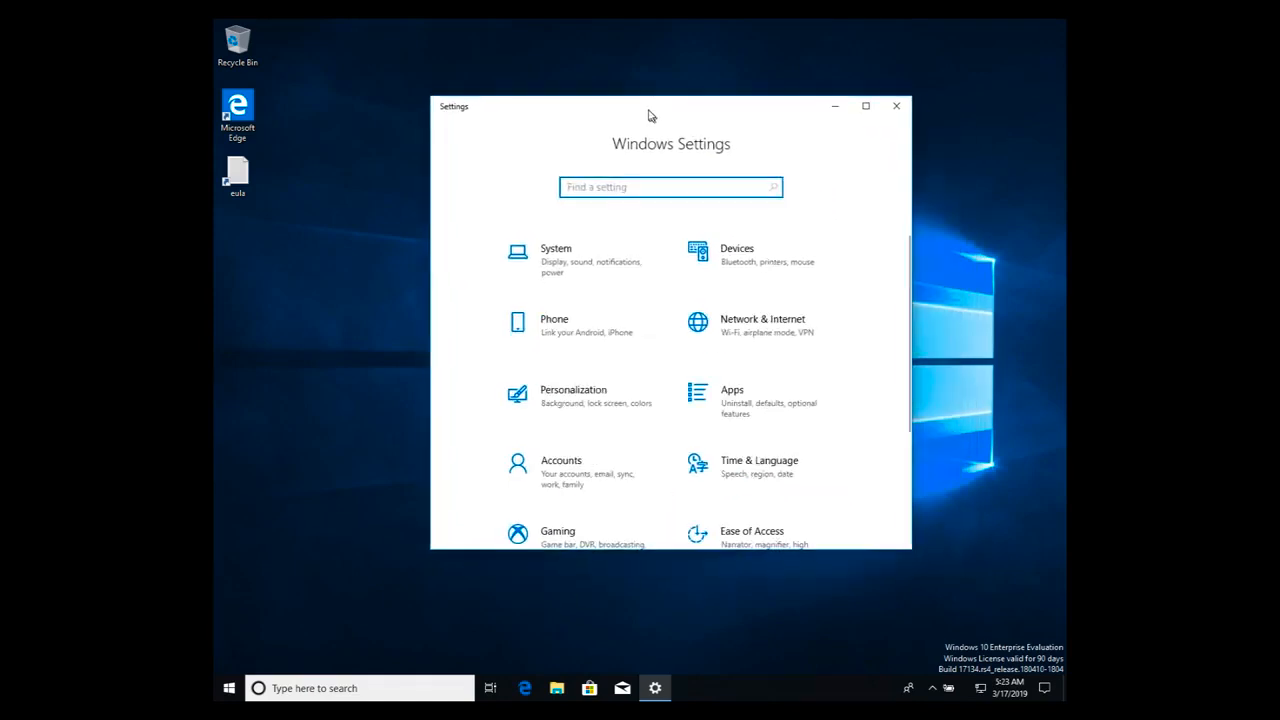
Open the Update & Security category in Windows Settings.
scroll(757, 412, "down", 1)
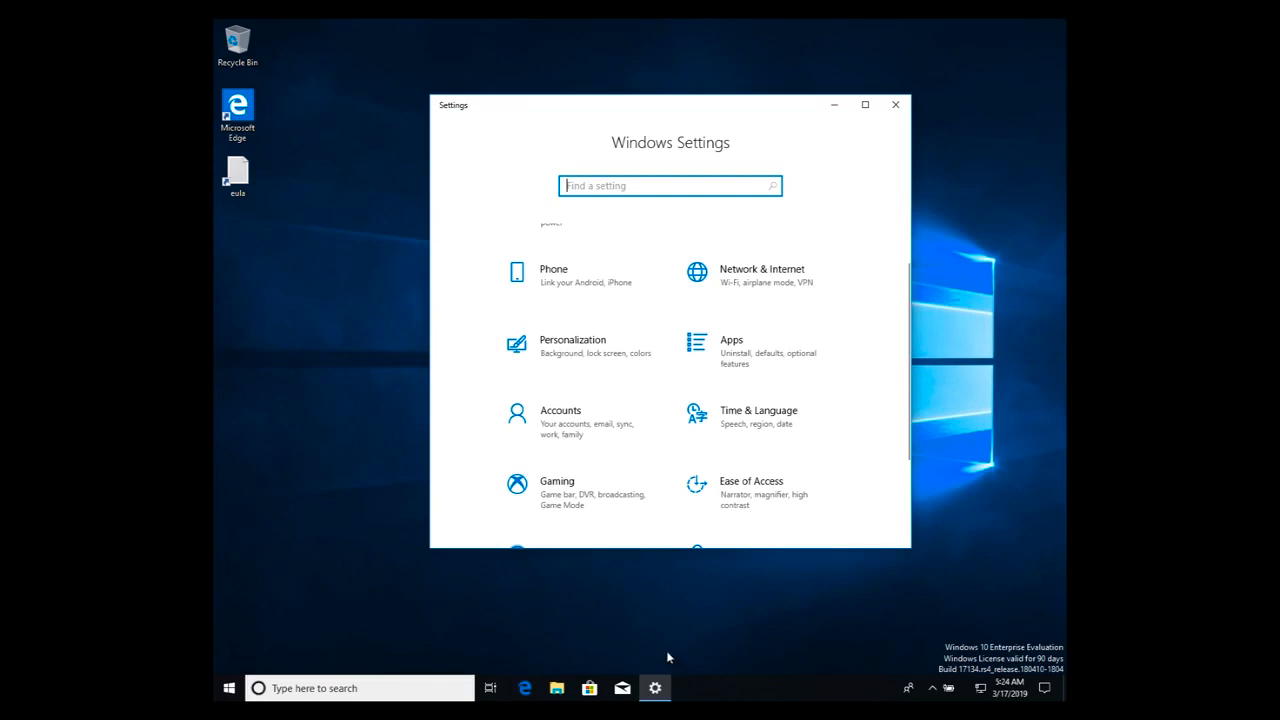
scroll(607, 338, "down", 3)
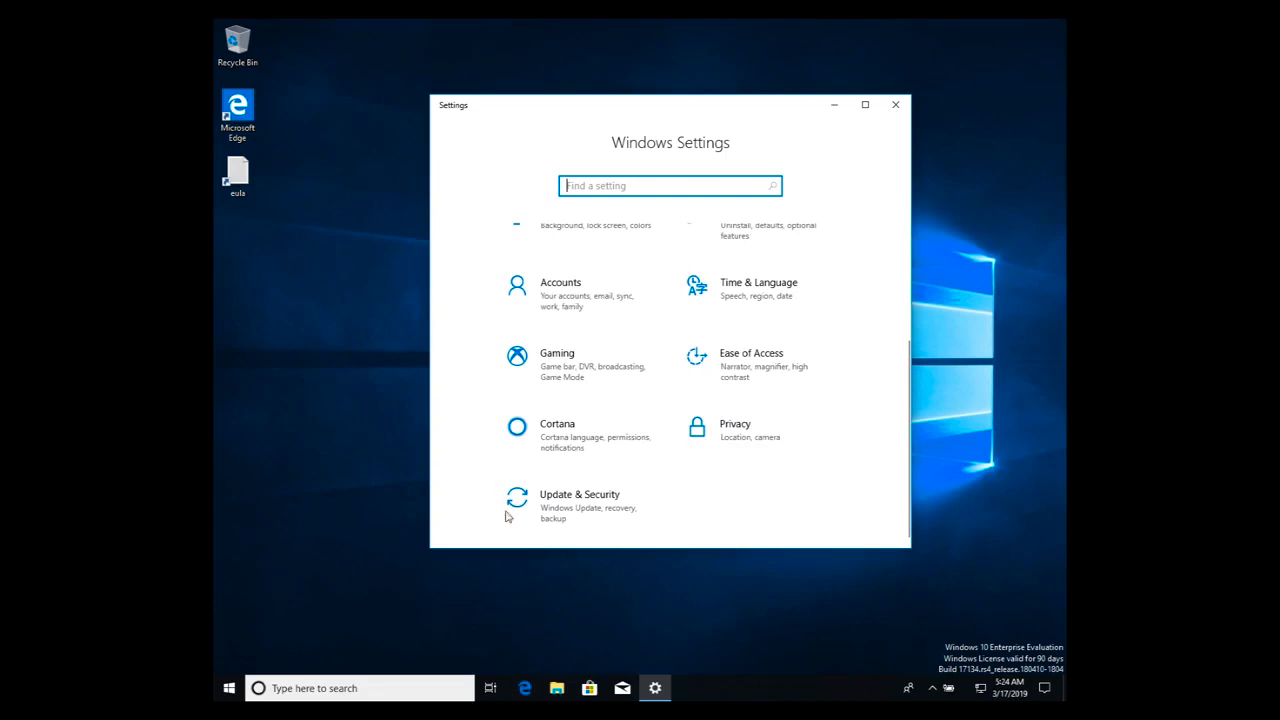
left_click(614, 353)
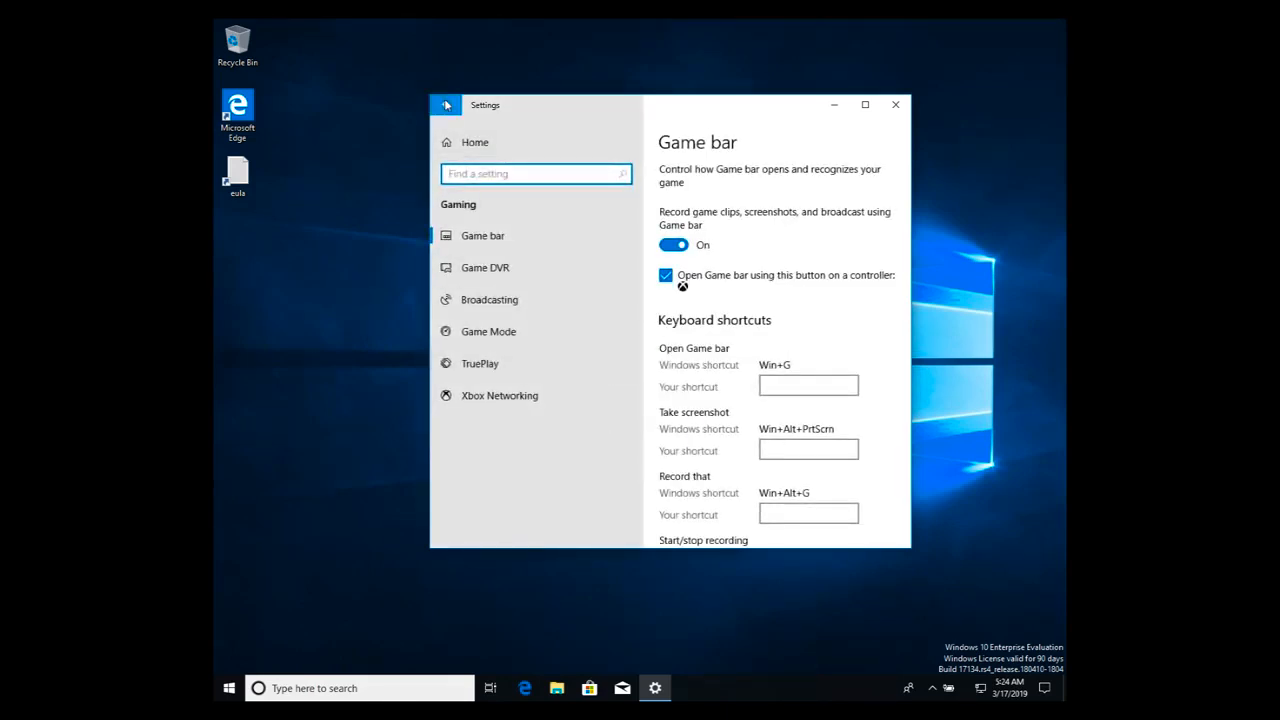
left_click(445, 104)
scroll(587, 478, "down", 1)
scroll(587, 478, "down", 2)
left_click(569, 515)
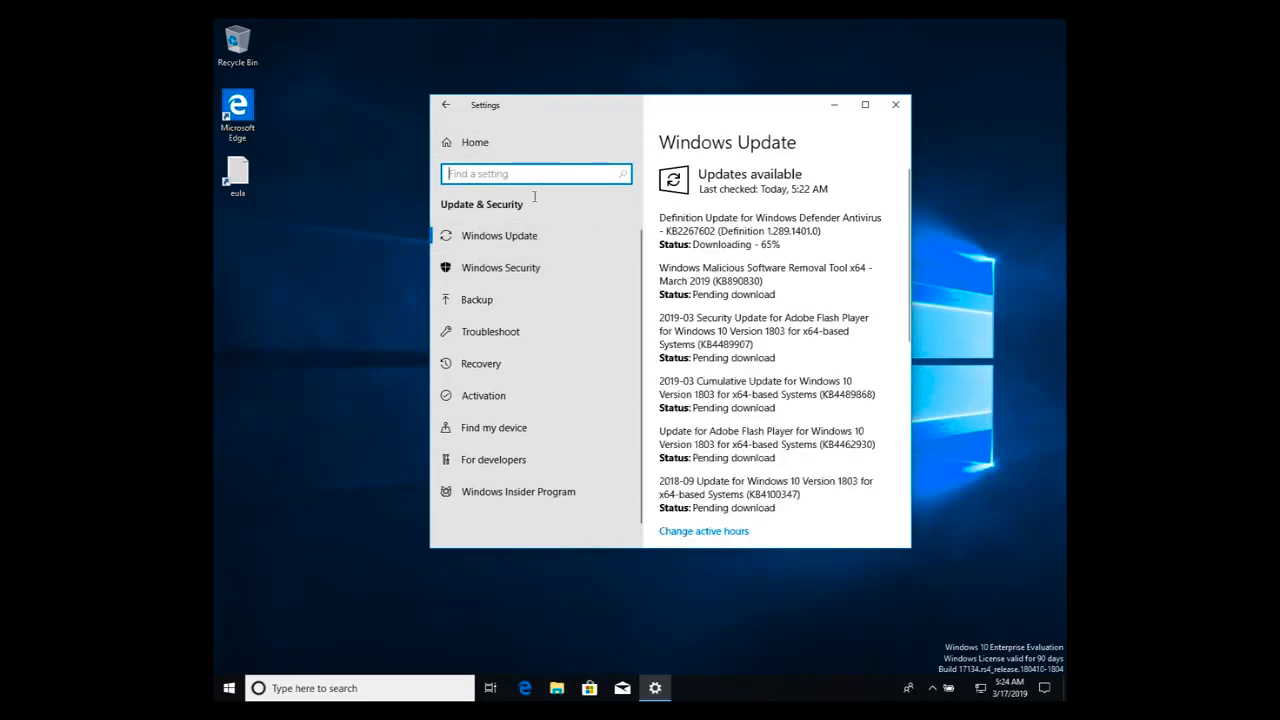
Open Firewall & network protection from the Windows Security protection areas.
left_click(515, 272)
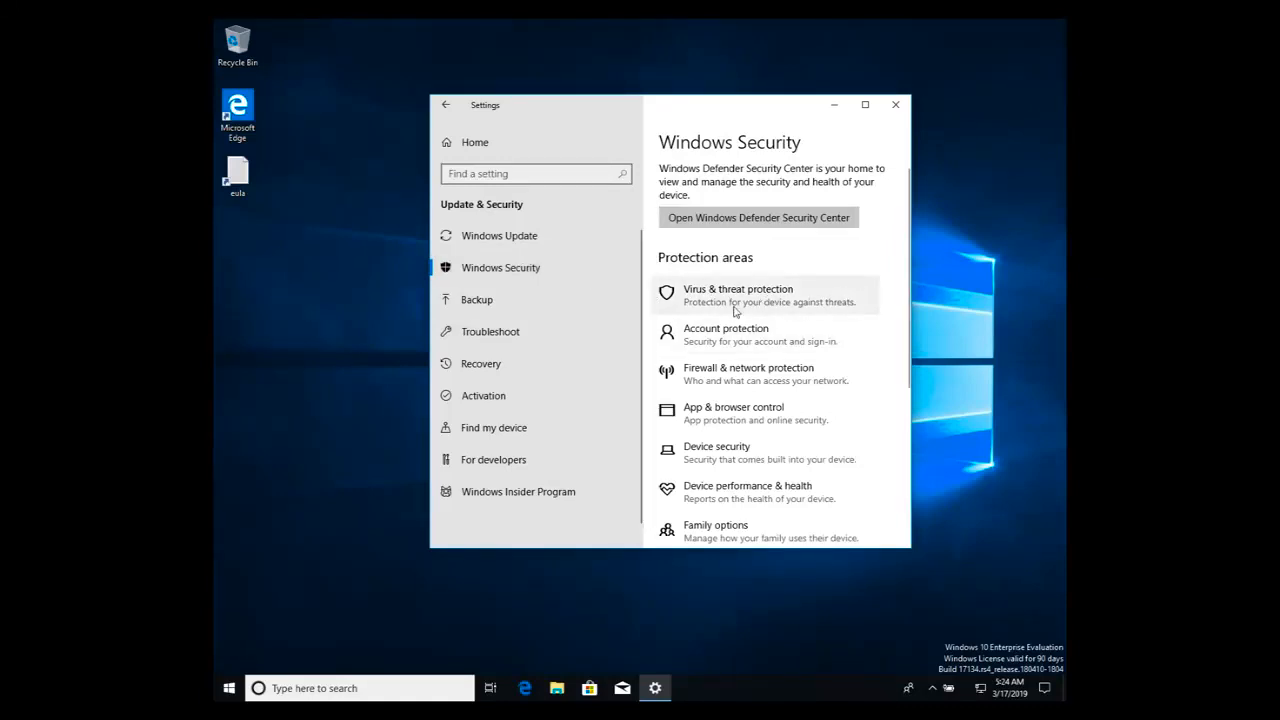
scroll(785, 404, "down", 2)
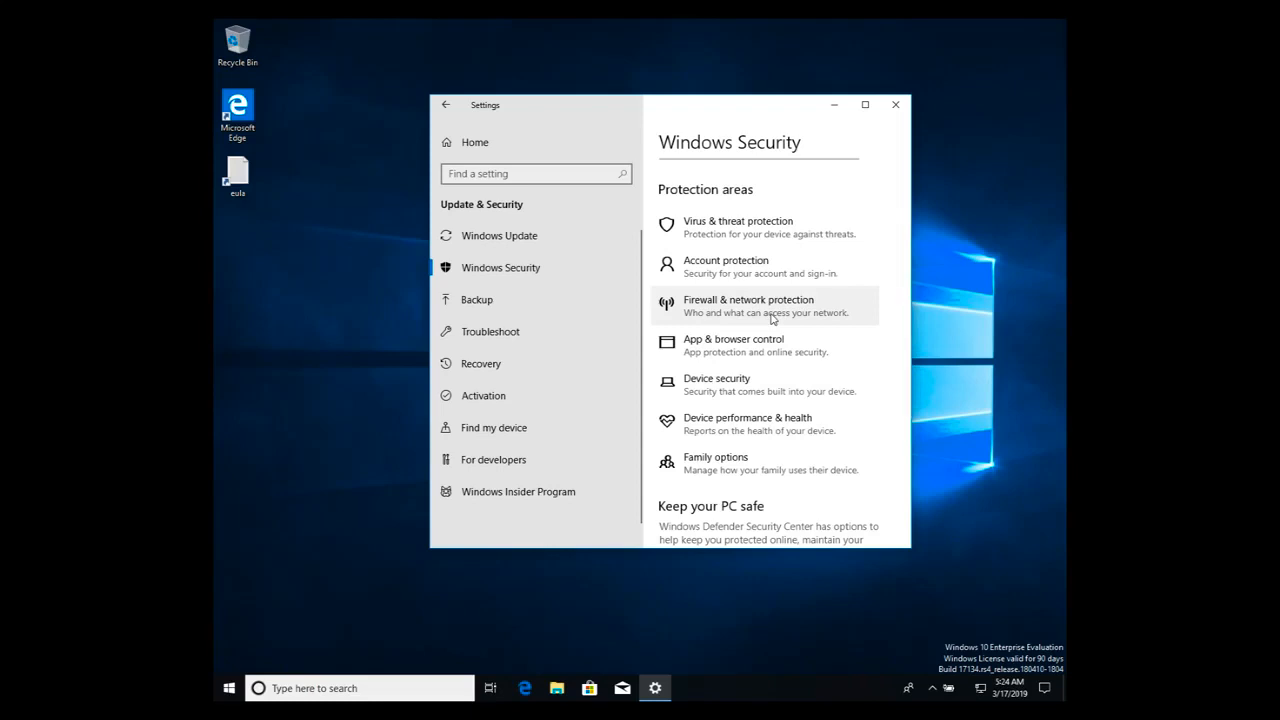
left_click(768, 314)
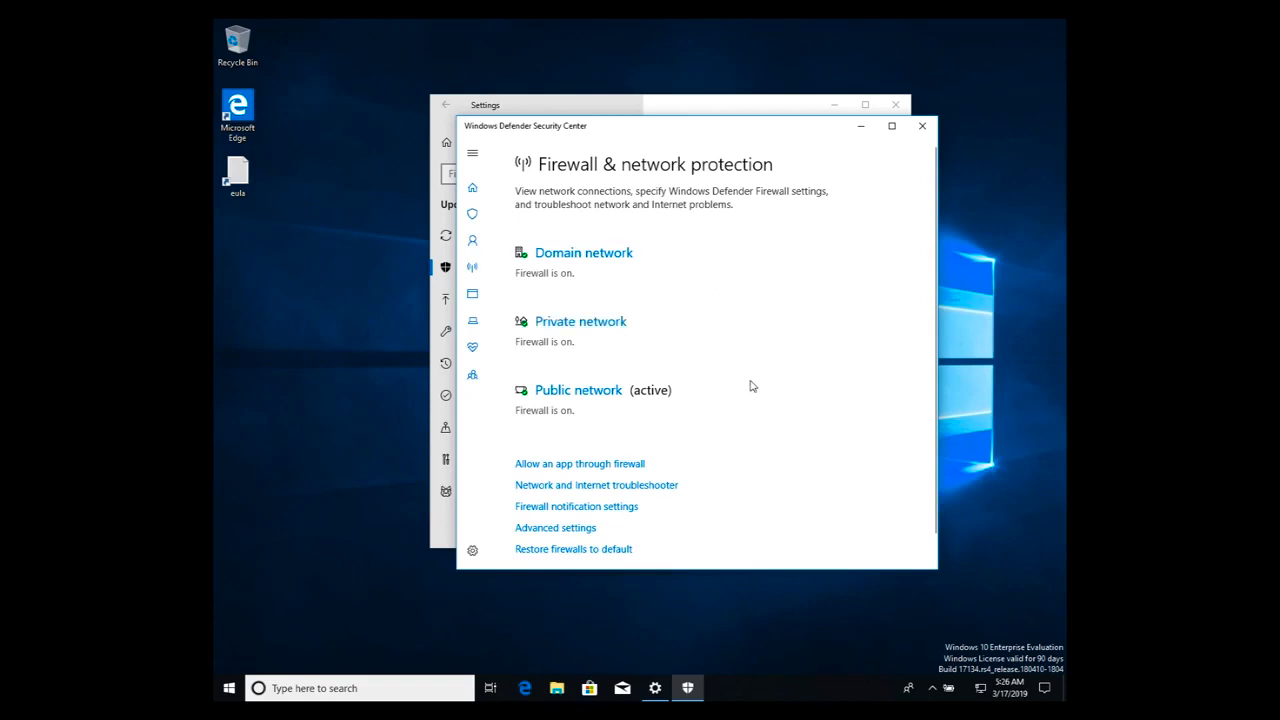
Turn off Windows Defender Firewall for the private network, allow the change to the device and return to the firewall overview.
left_click(598, 323)
left_click(516, 393)
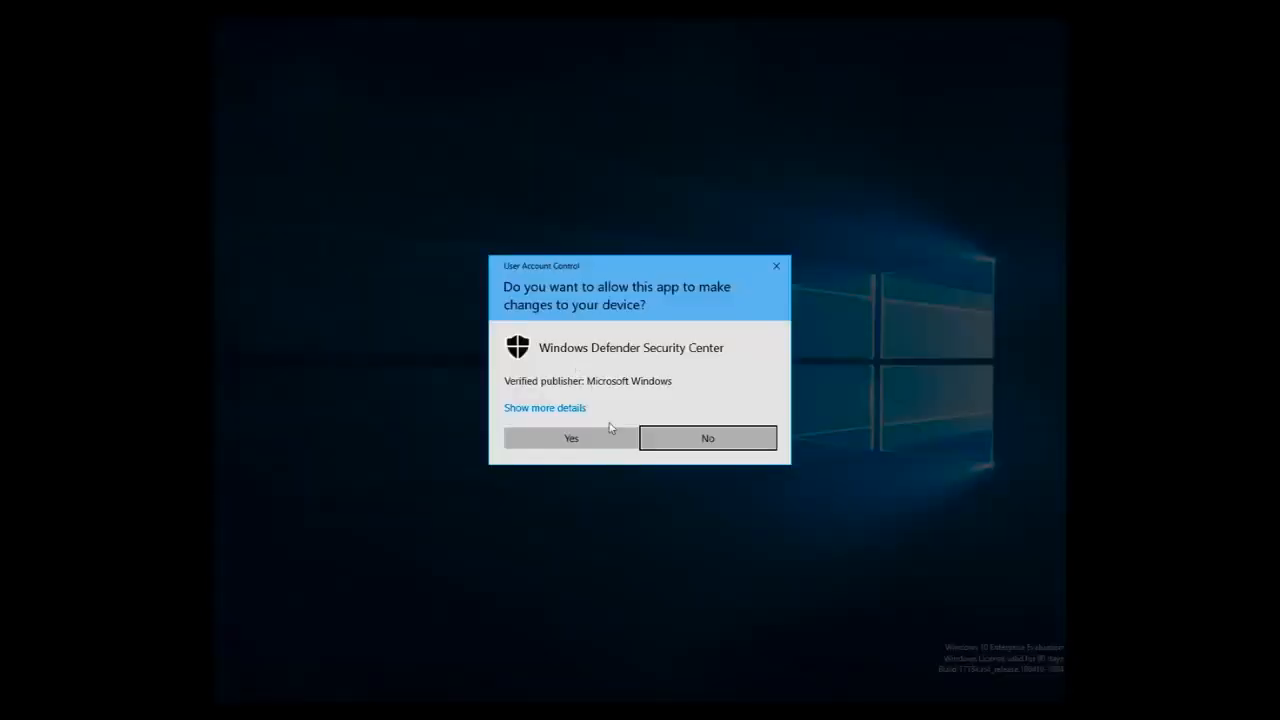
left_click(571, 436)
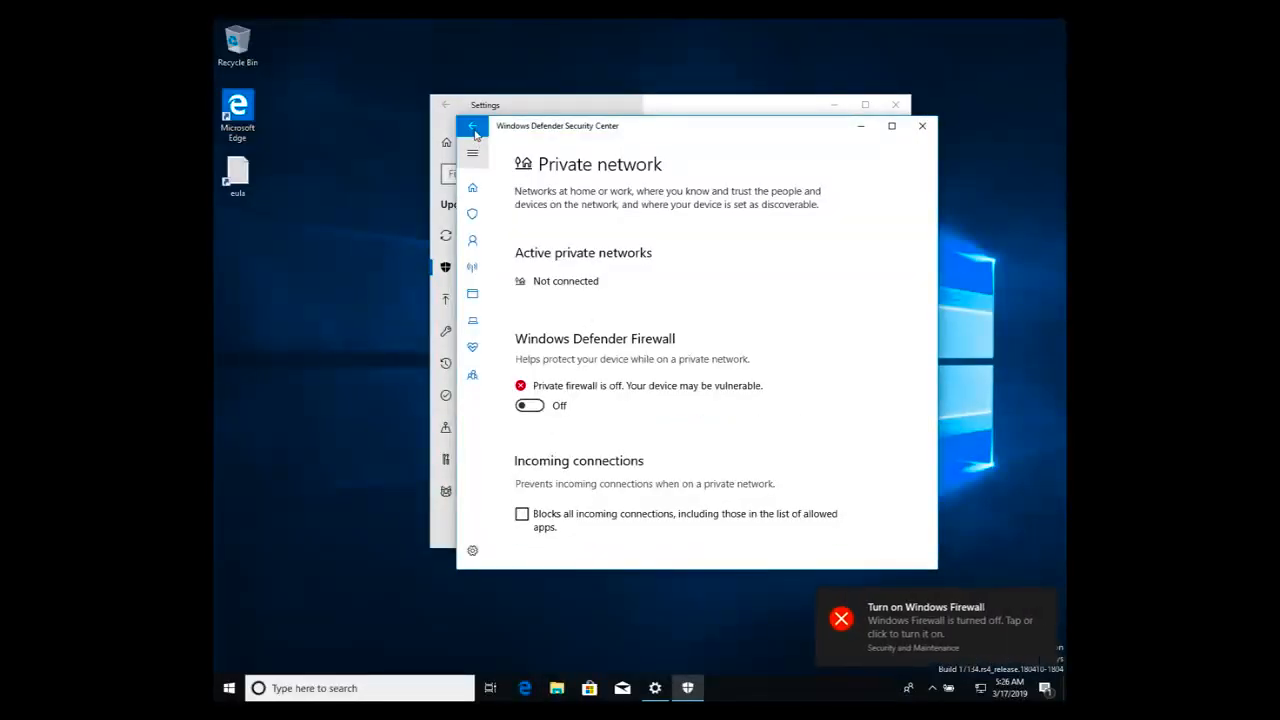
left_click(472, 125)
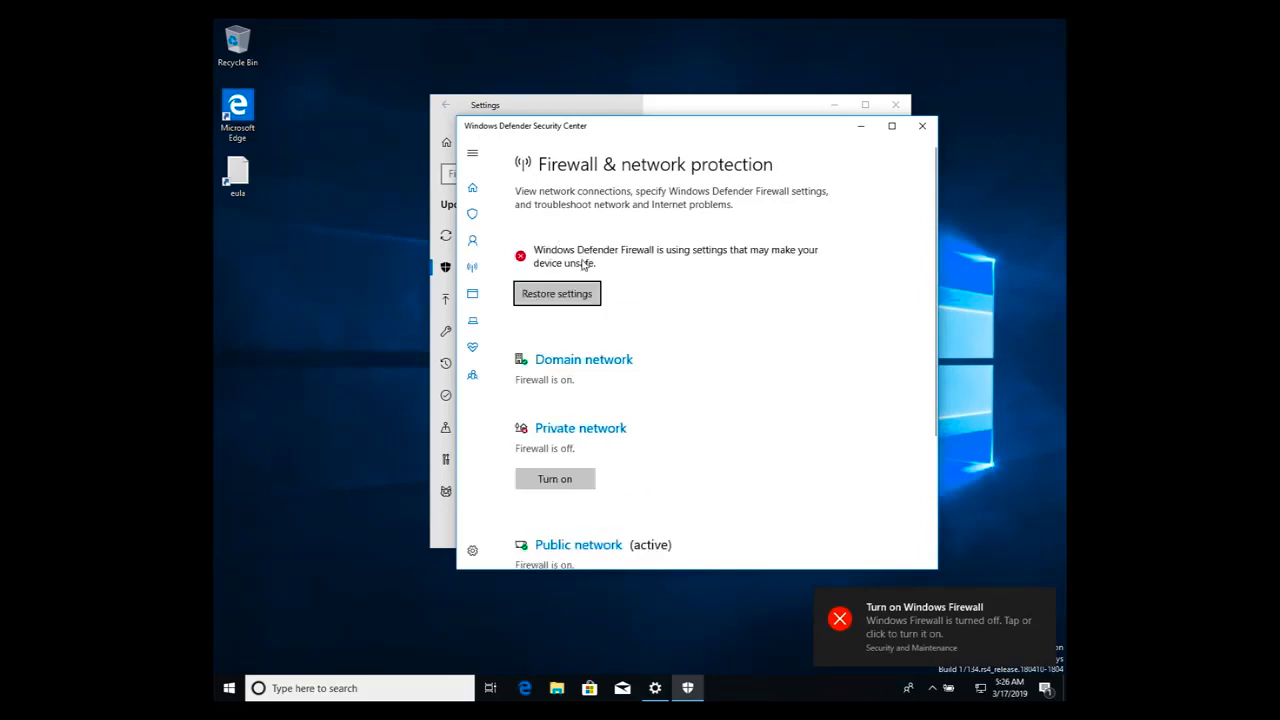
Go to the Virus & threat protection page by way of the security overview and look through its sections.
left_click(474, 214)
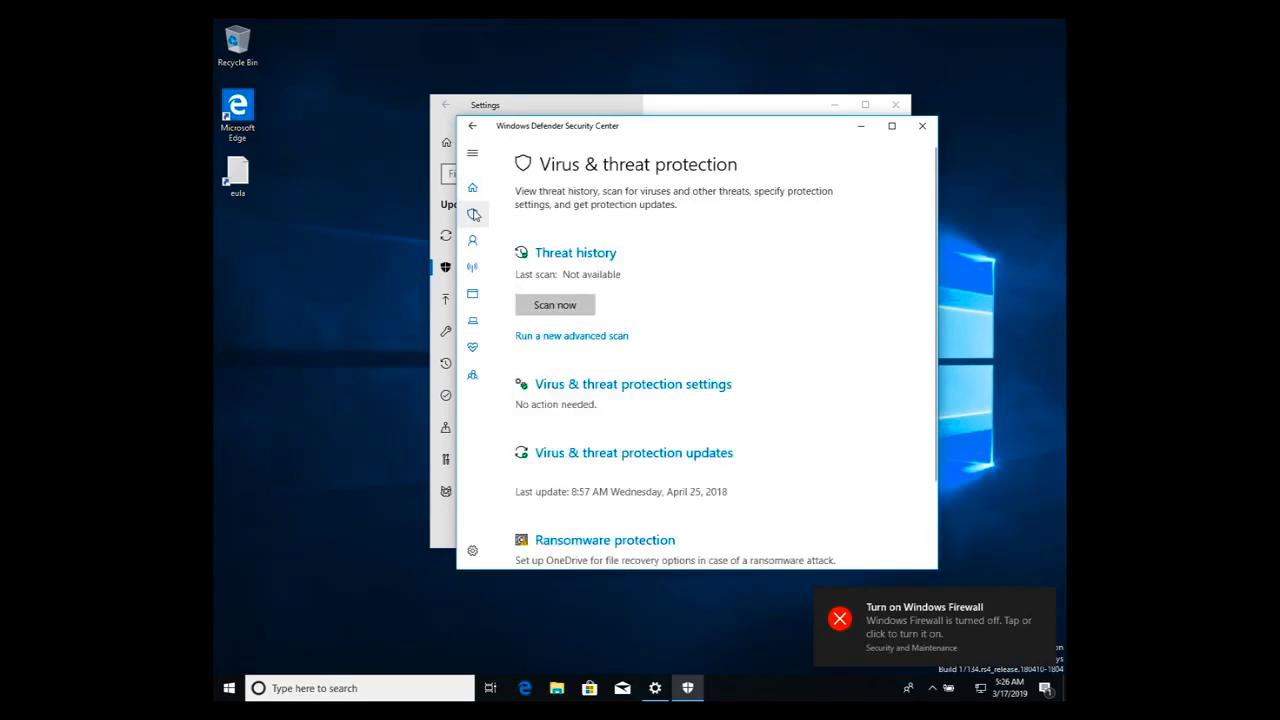
left_click(476, 197)
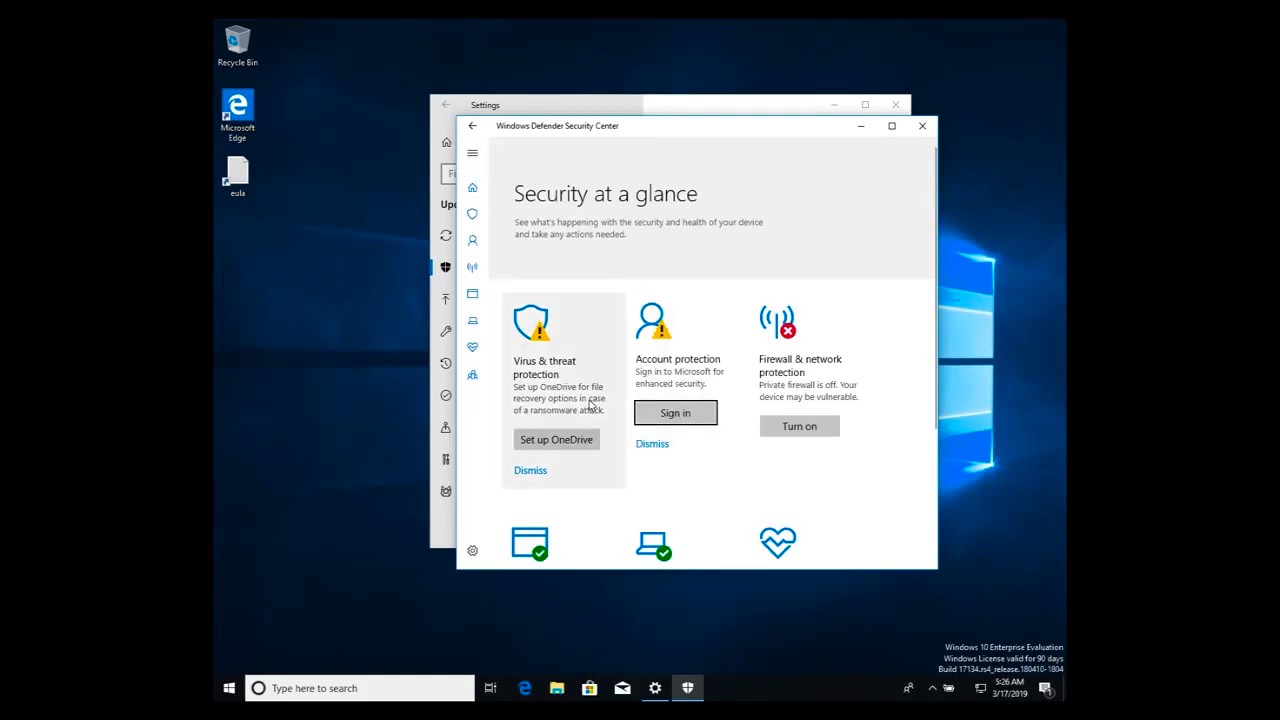
scroll(590, 405, "down", 1)
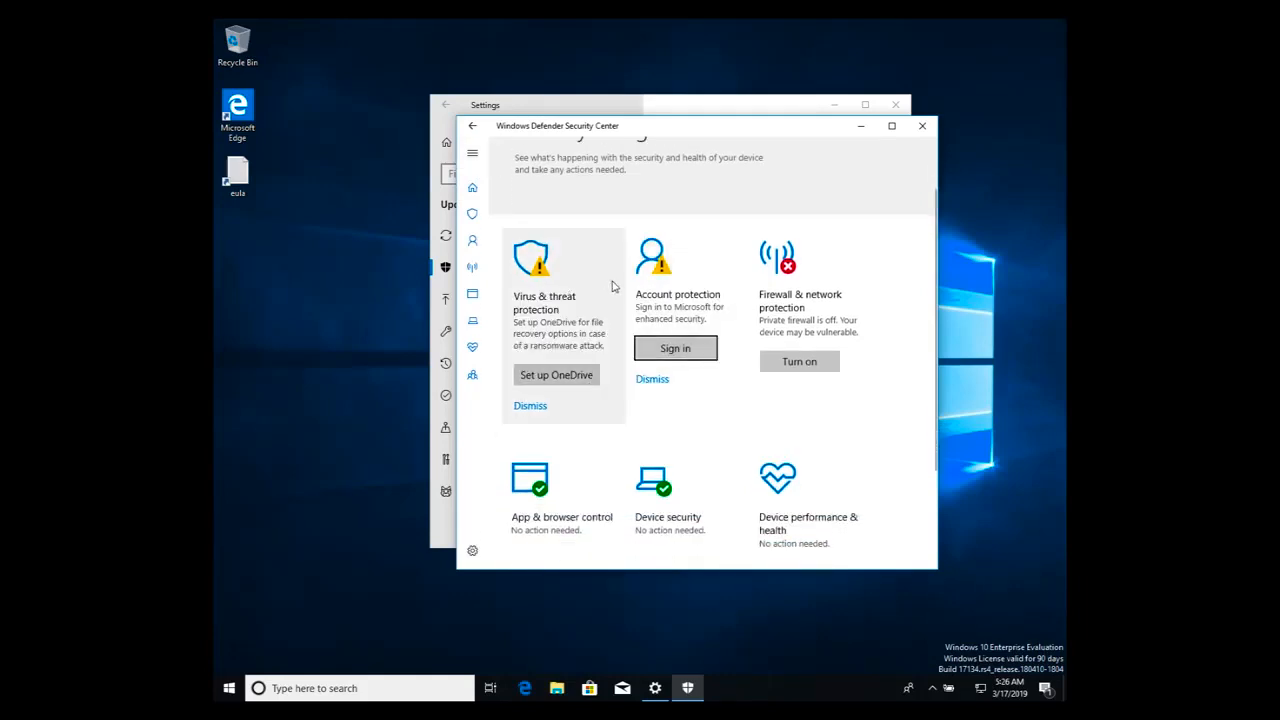
left_click(573, 292)
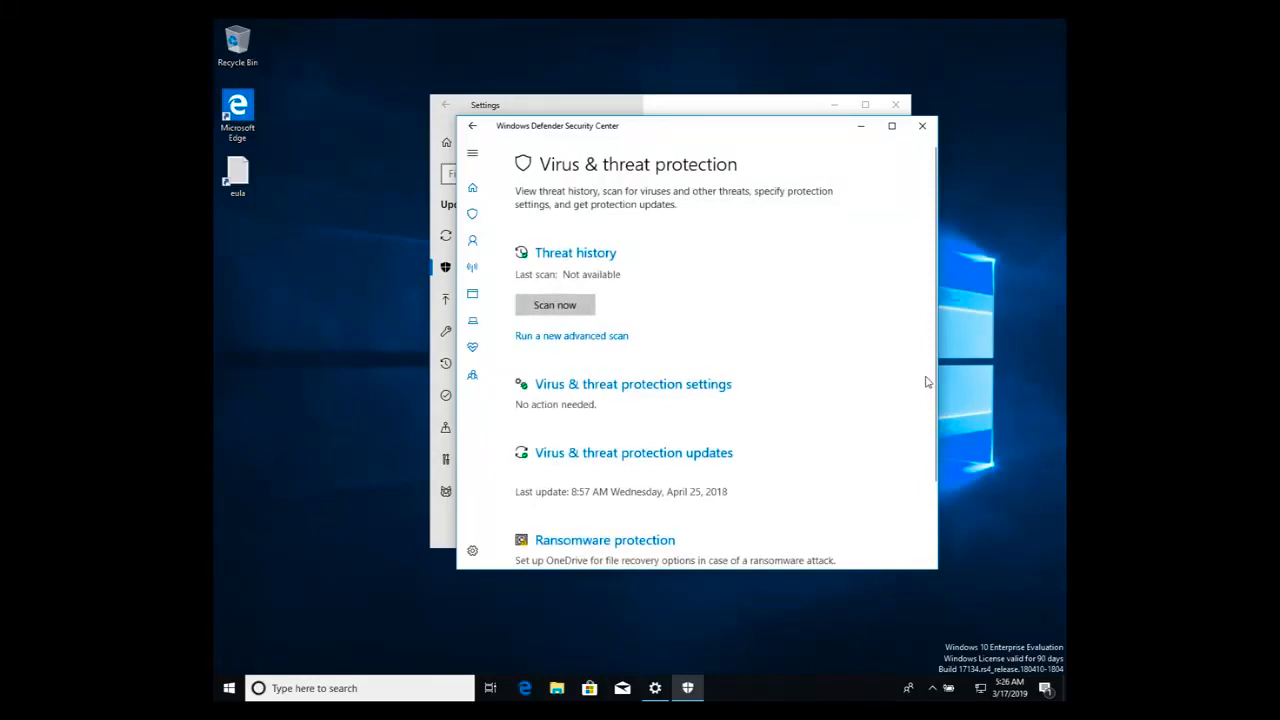
scroll(927, 382, "down", 2)
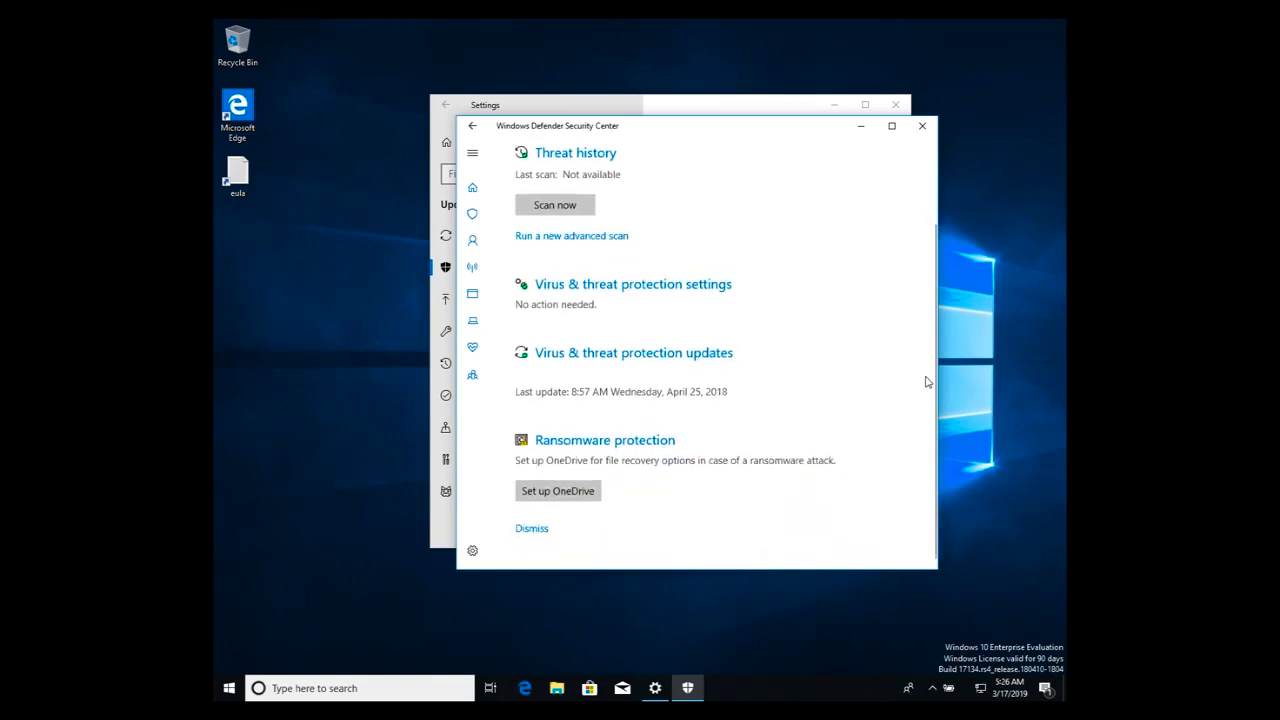
scroll(927, 382, "up", 2)
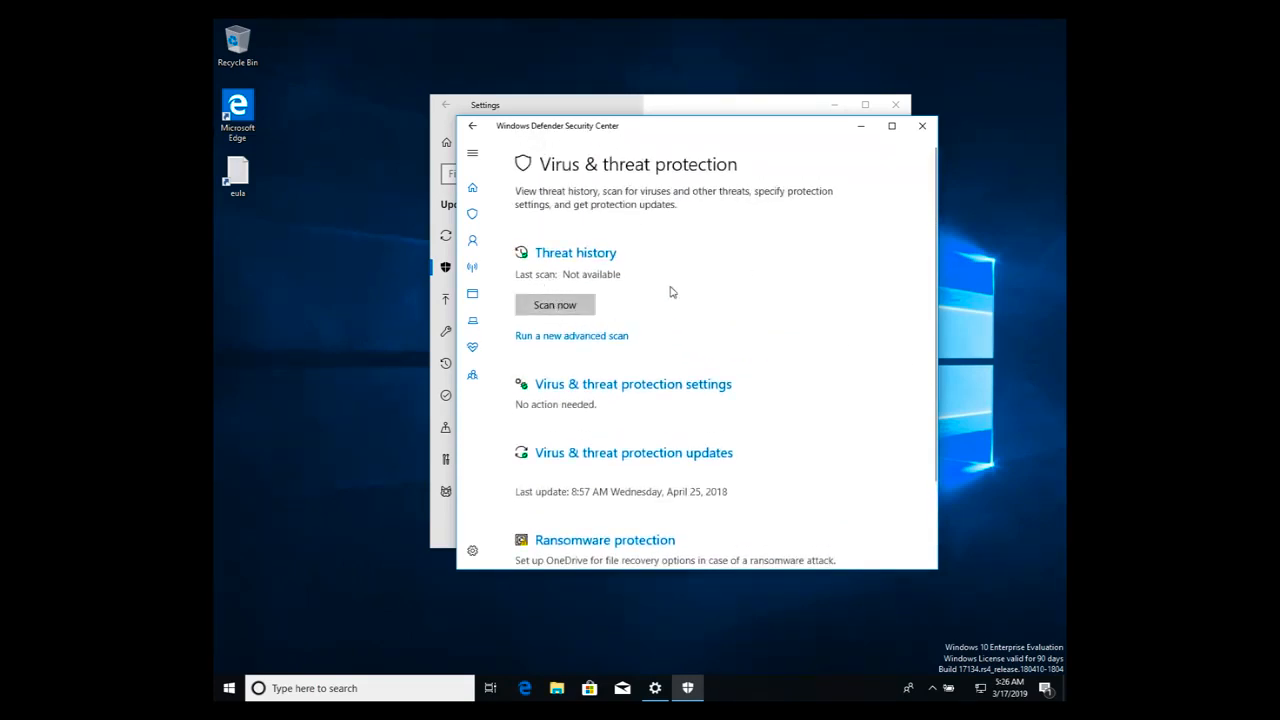
Open the Virus & threat protection settings and examine the real-time, cloud-delivered and automatic sample submission options.
left_click(661, 392)
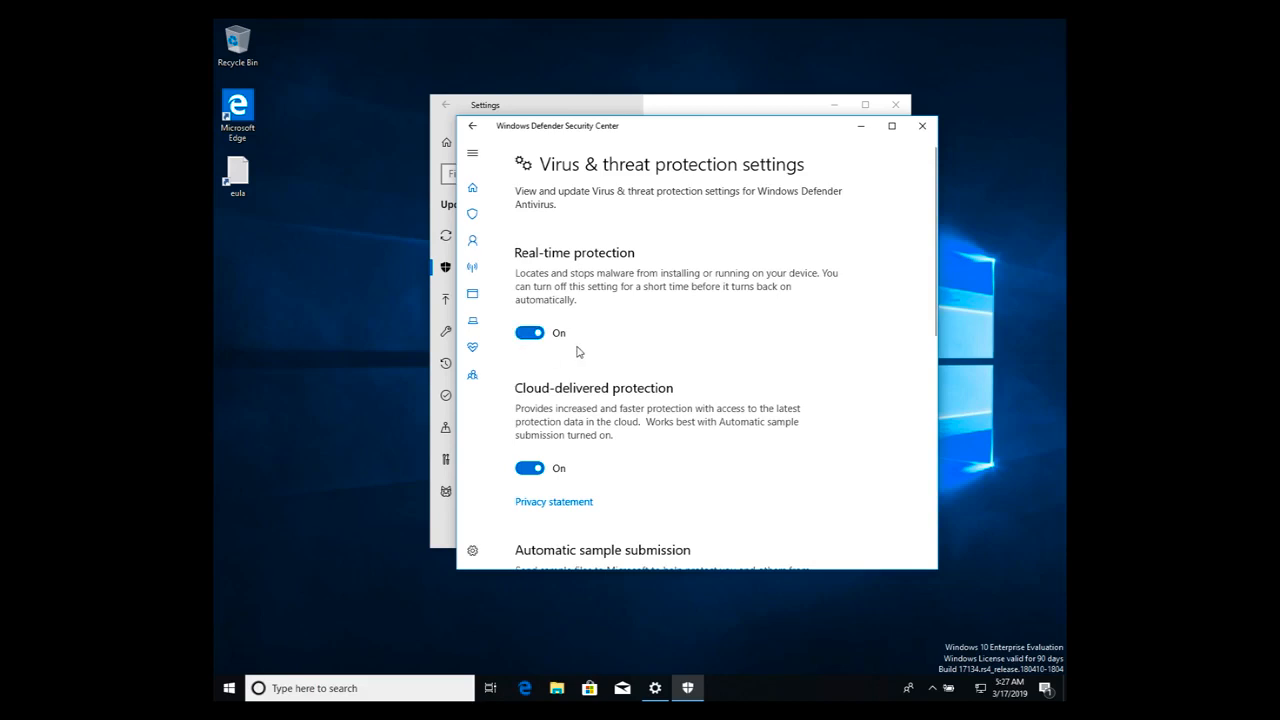
scroll(577, 352, "down", 1)
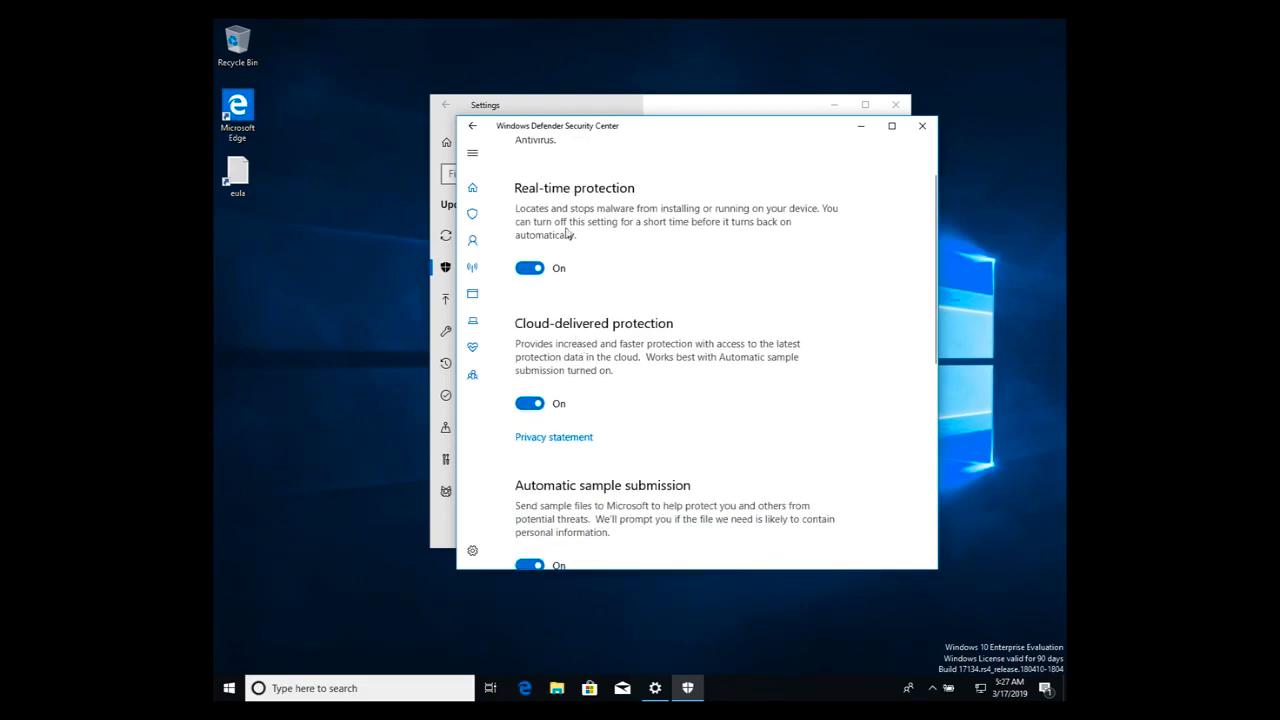
scroll(575, 241, "up", 1)
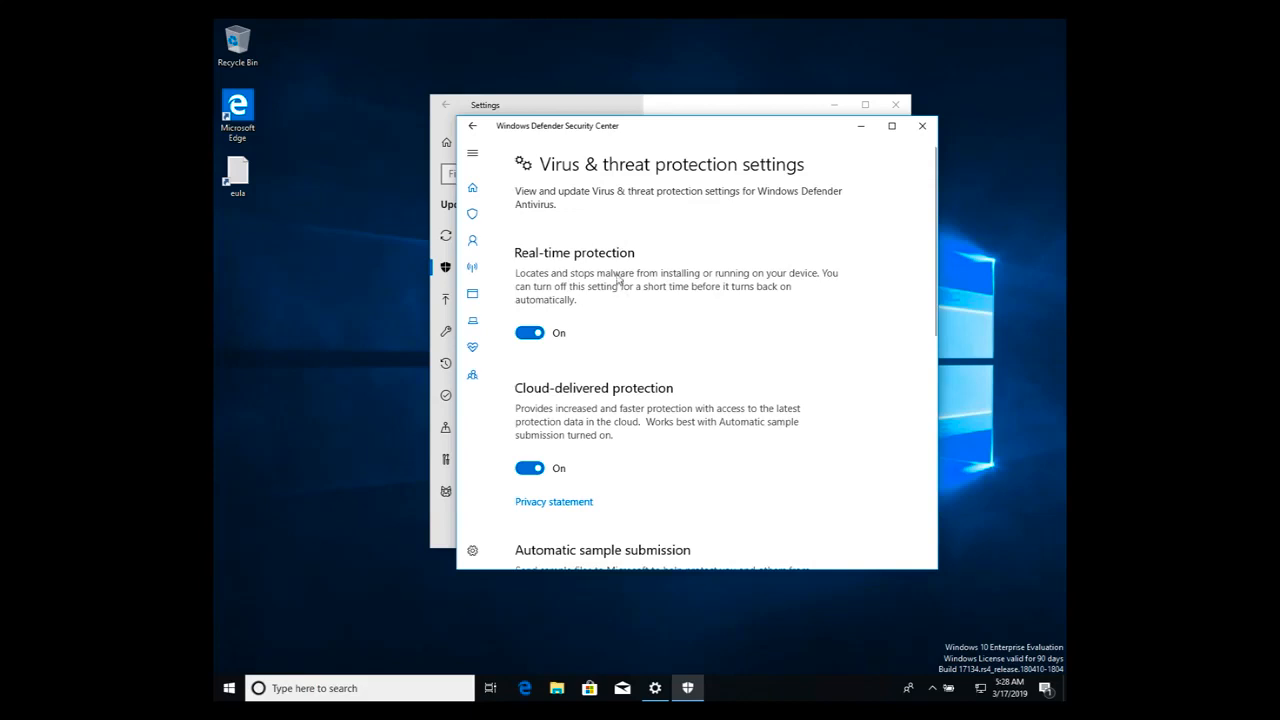
Close the Windows Defender Security Center and Settings windows, and power off the Windows 10 virtual machine.
left_click(924, 127)
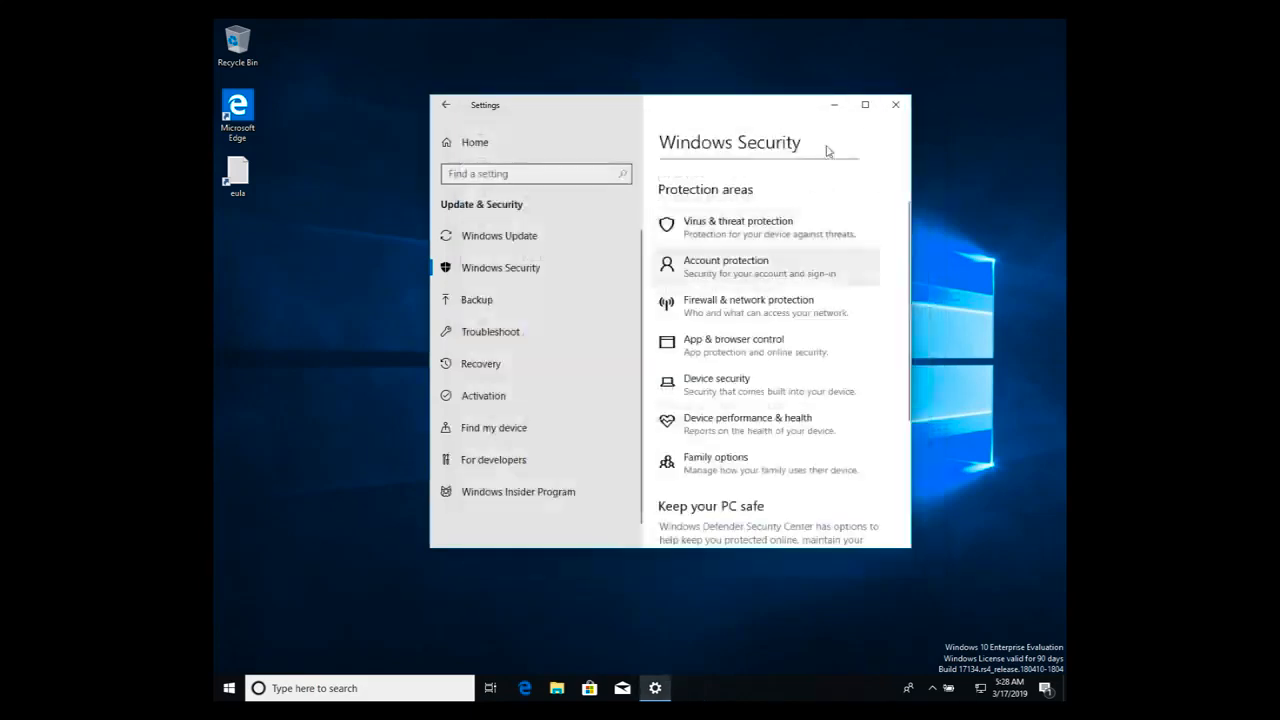
left_click(899, 104)
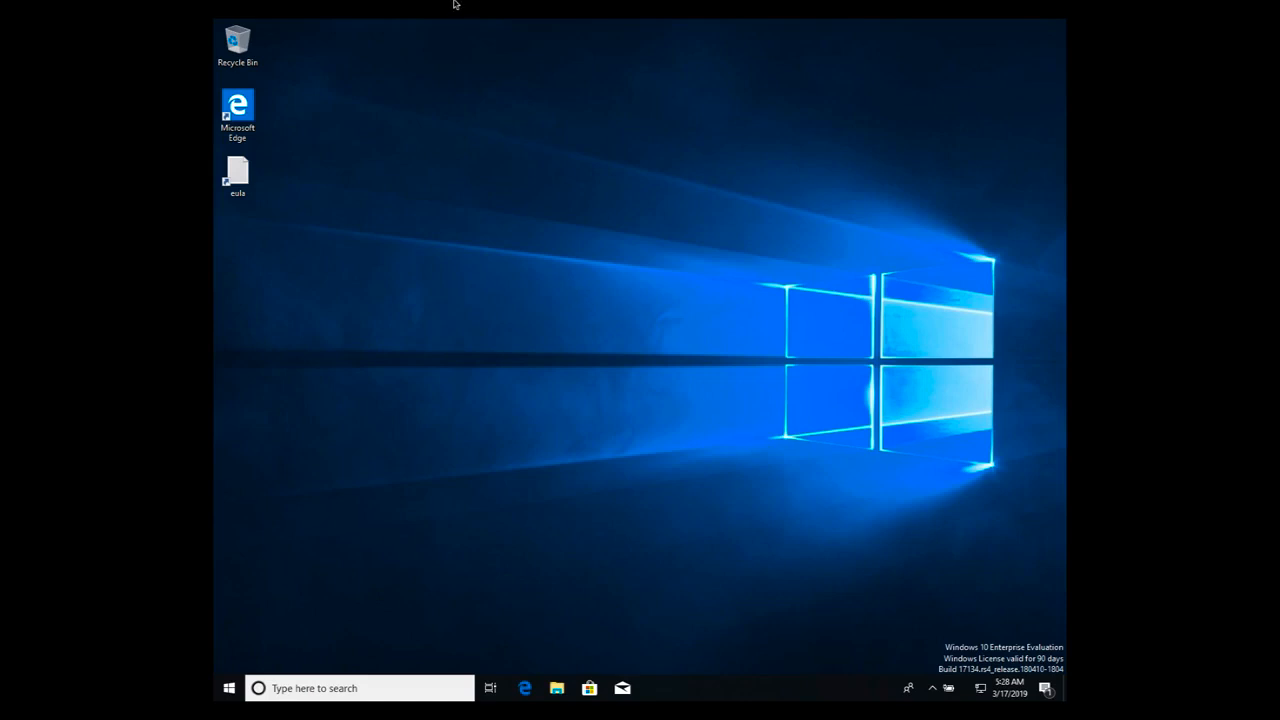
mouse_move(455, 2)
left_click(9, 22)
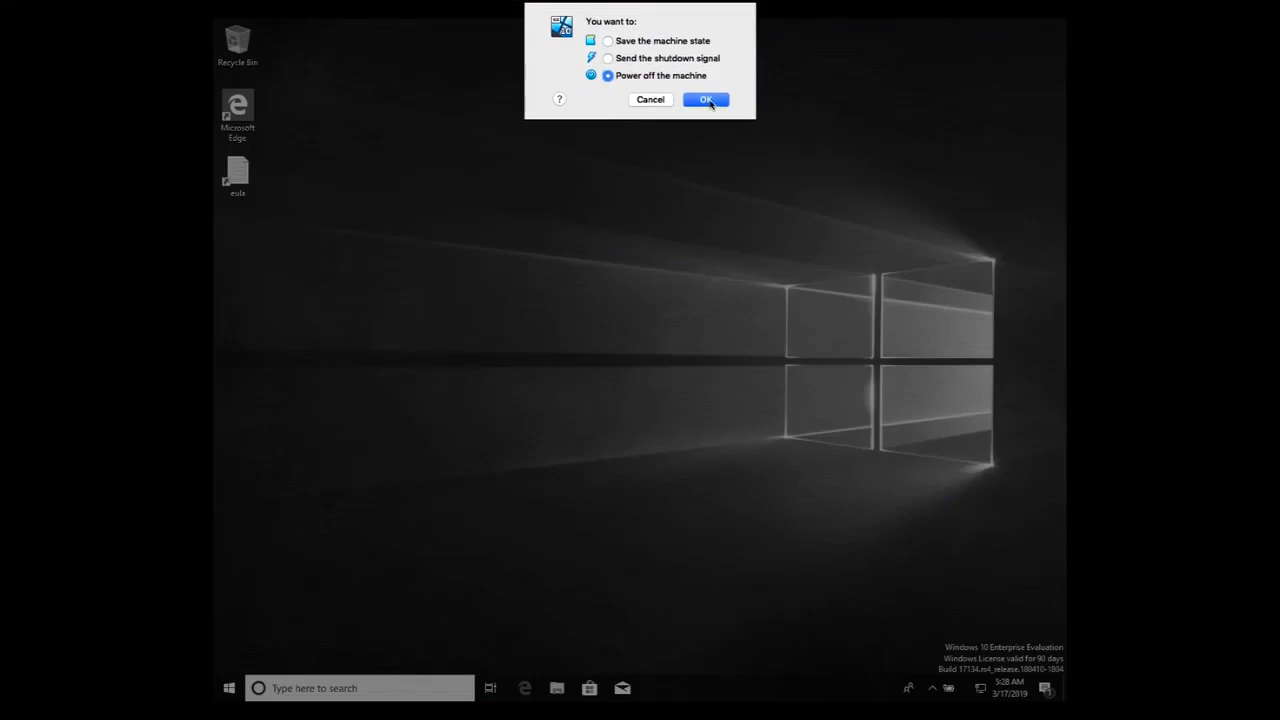
left_click(707, 100)
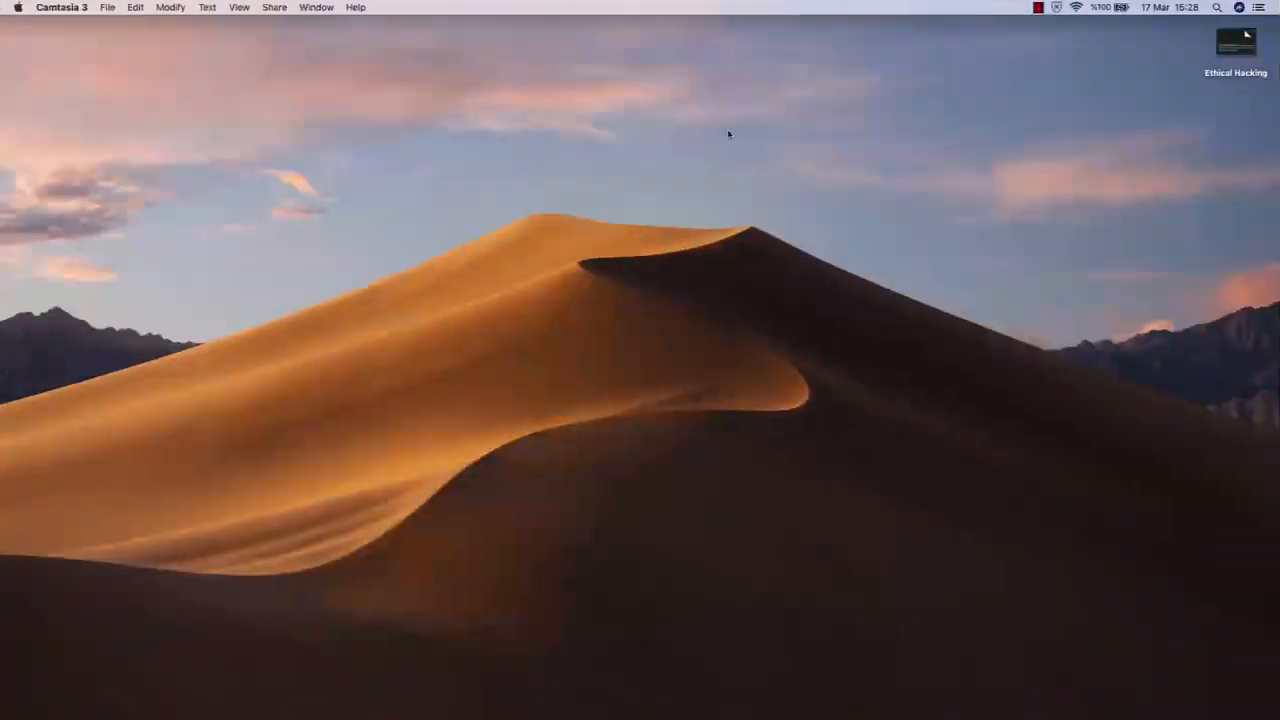
left_click(768, 238)
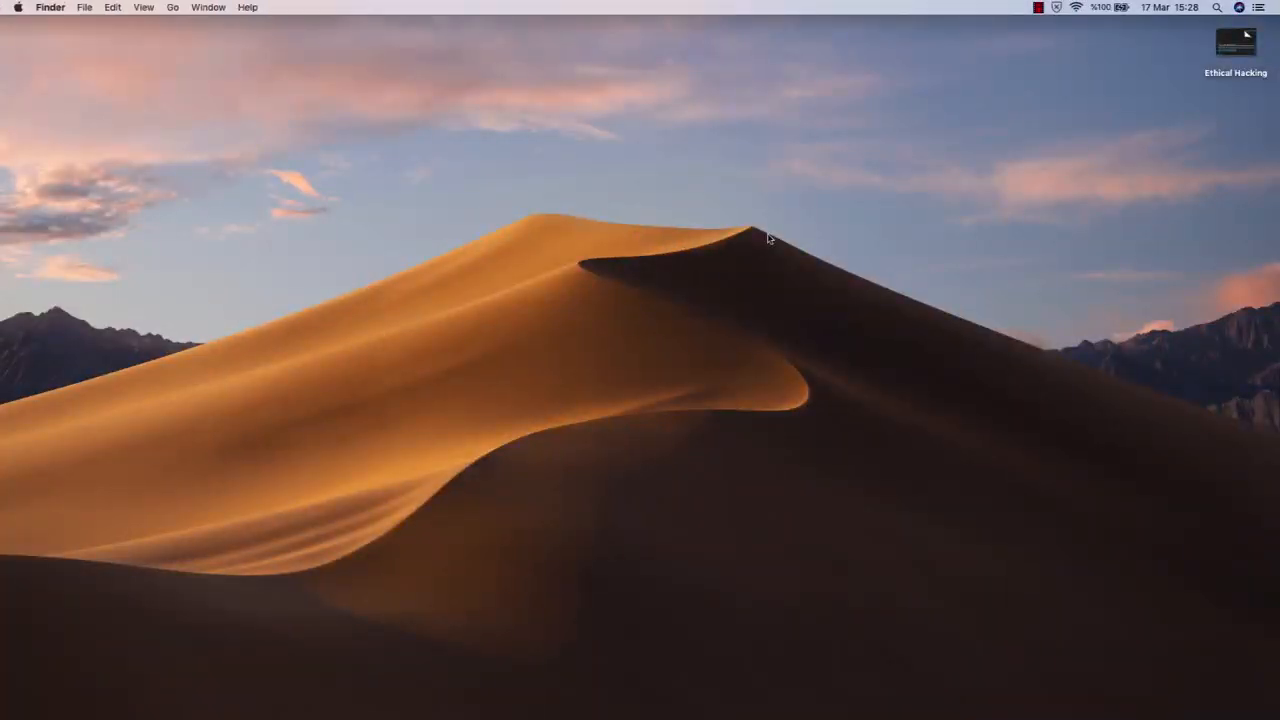